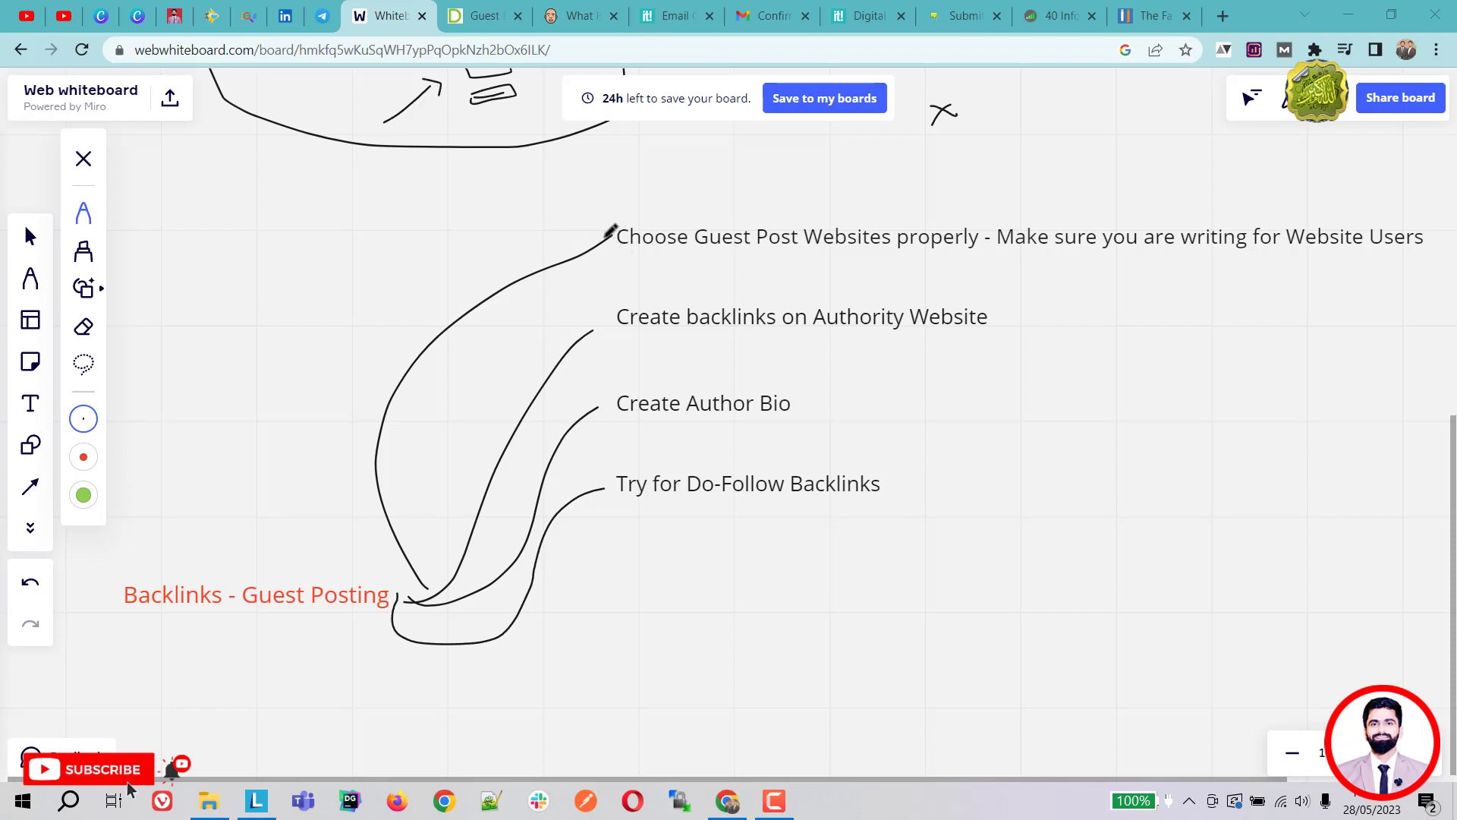
Mark the guest post websites point with a circled 1 and draw a double underline beneath "Website"
{"action": "mouse_move", "coordinate": [591, 230]}
{"action": "left_mouse_down"}
{"action": "mouse_move", "coordinate": [589, 248]}
{"action": "mouse_move", "coordinate": [603, 202]}
{"action": "left_mouse_up"}
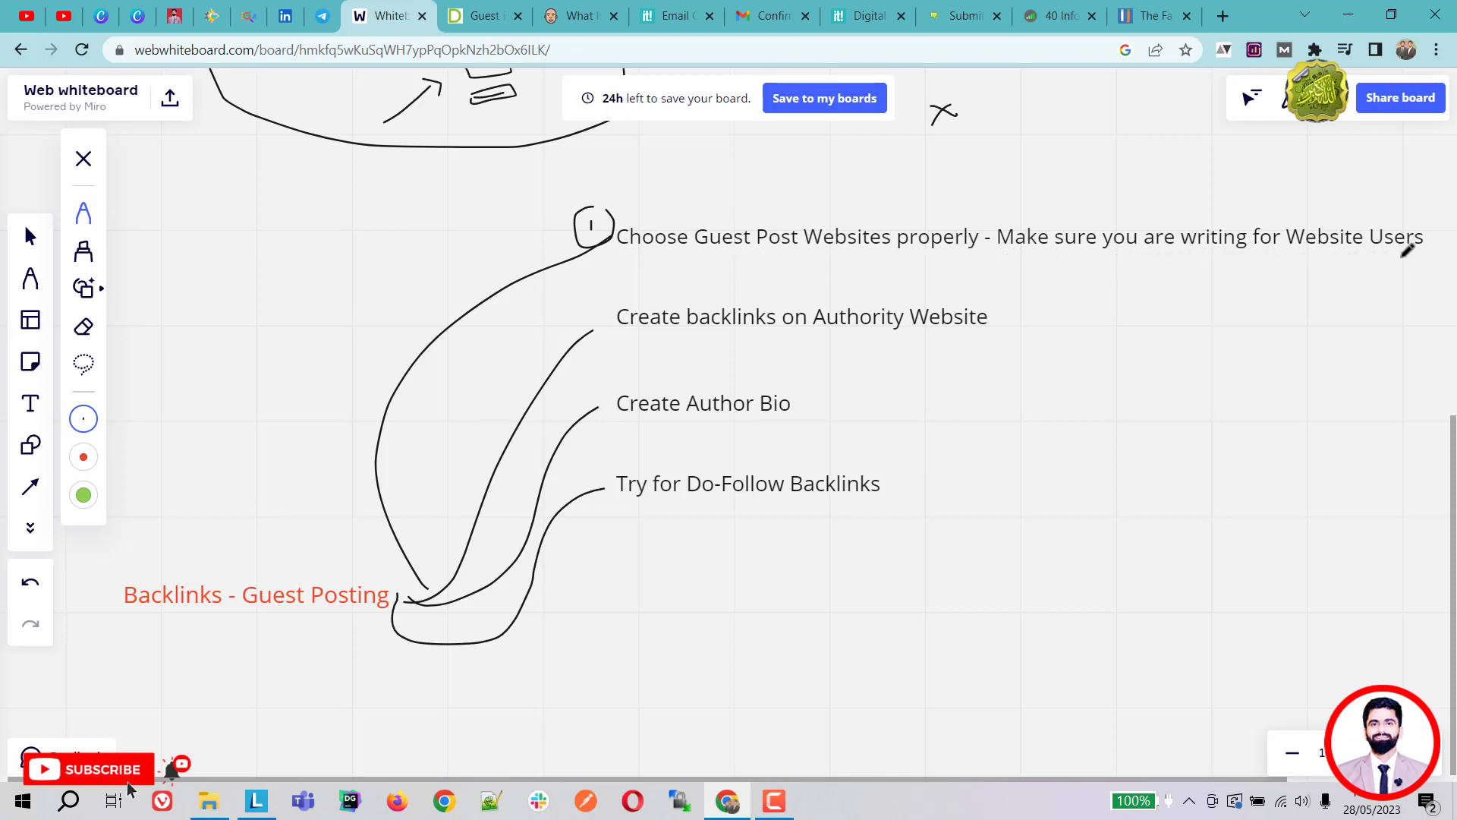
{"action": "mouse_move", "coordinate": [1307, 262]}
{"action": "left_mouse_down"}
{"action": "mouse_move", "coordinate": [1339, 257]}
{"action": "mouse_move", "coordinate": [1340, 270]}
{"action": "left_mouse_up"}
Sketch two website boxes in the empty area below the list, labelled "Furnitur" and "Inte."
{"action": "mouse_move", "coordinate": [1095, 449]}
{"action": "left_mouse_down"}
{"action": "mouse_move", "coordinate": [1165, 524]}
{"action": "mouse_move", "coordinate": [1089, 603]}
{"action": "mouse_move", "coordinate": [1017, 432]}
{"action": "mouse_move", "coordinate": [1131, 443]}
{"action": "left_mouse_up"}
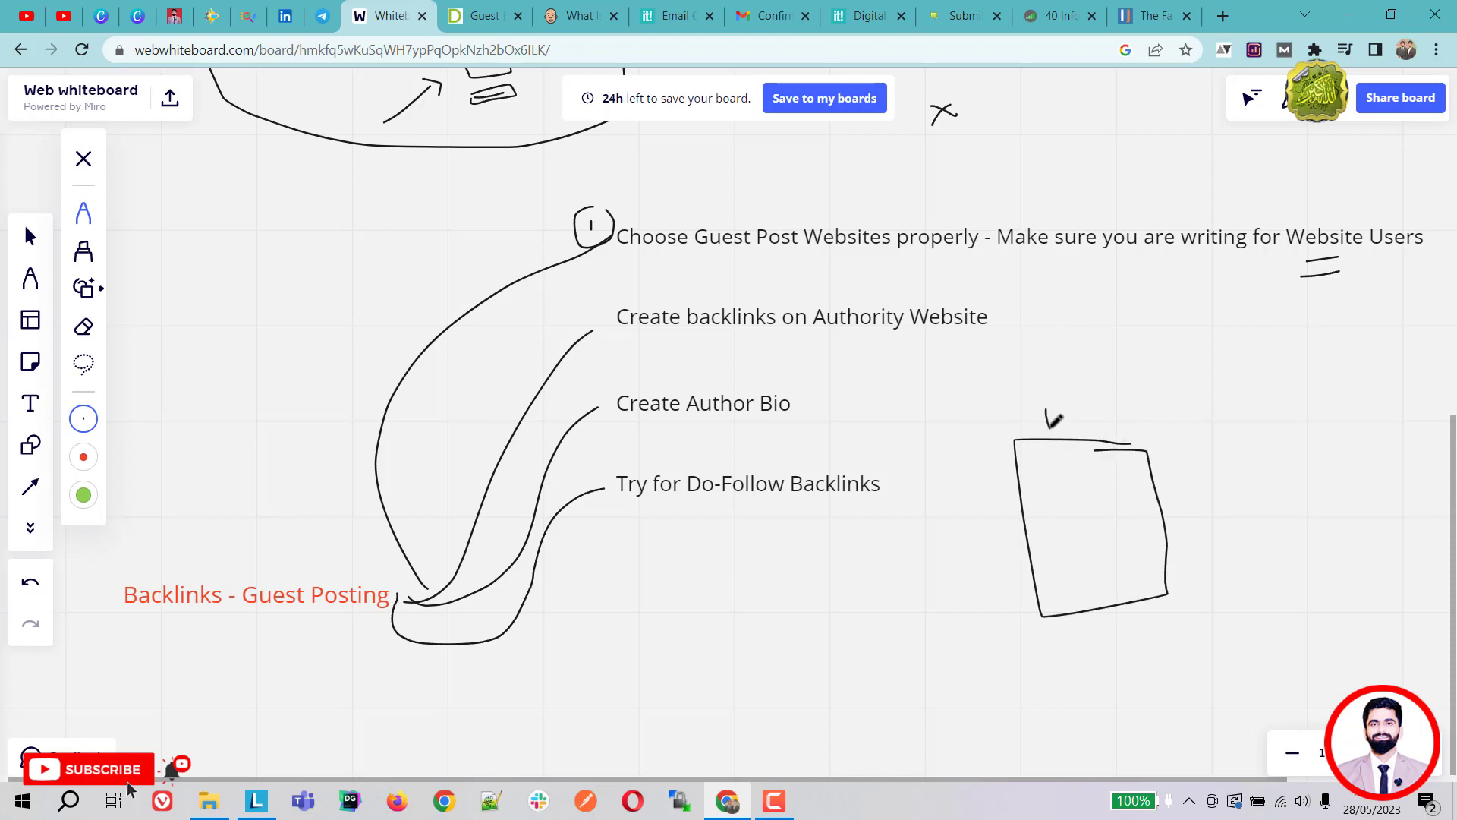
{"action": "mouse_move", "coordinate": [1050, 422]}
{"action": "left_mouse_down"}
{"action": "mouse_move", "coordinate": [1129, 413]}
{"action": "mouse_move", "coordinate": [1144, 396]}
{"action": "left_mouse_up"}
{"action": "left_click", "coordinate": [1139, 406]}
{"action": "mouse_move", "coordinate": [579, 673]}
{"action": "left_mouse_down"}
{"action": "mouse_move", "coordinate": [607, 725]}
{"action": "mouse_move", "coordinate": [735, 603]}
{"action": "mouse_move", "coordinate": [551, 652]}
{"action": "mouse_move", "coordinate": [577, 677]}
{"action": "left_mouse_up"}
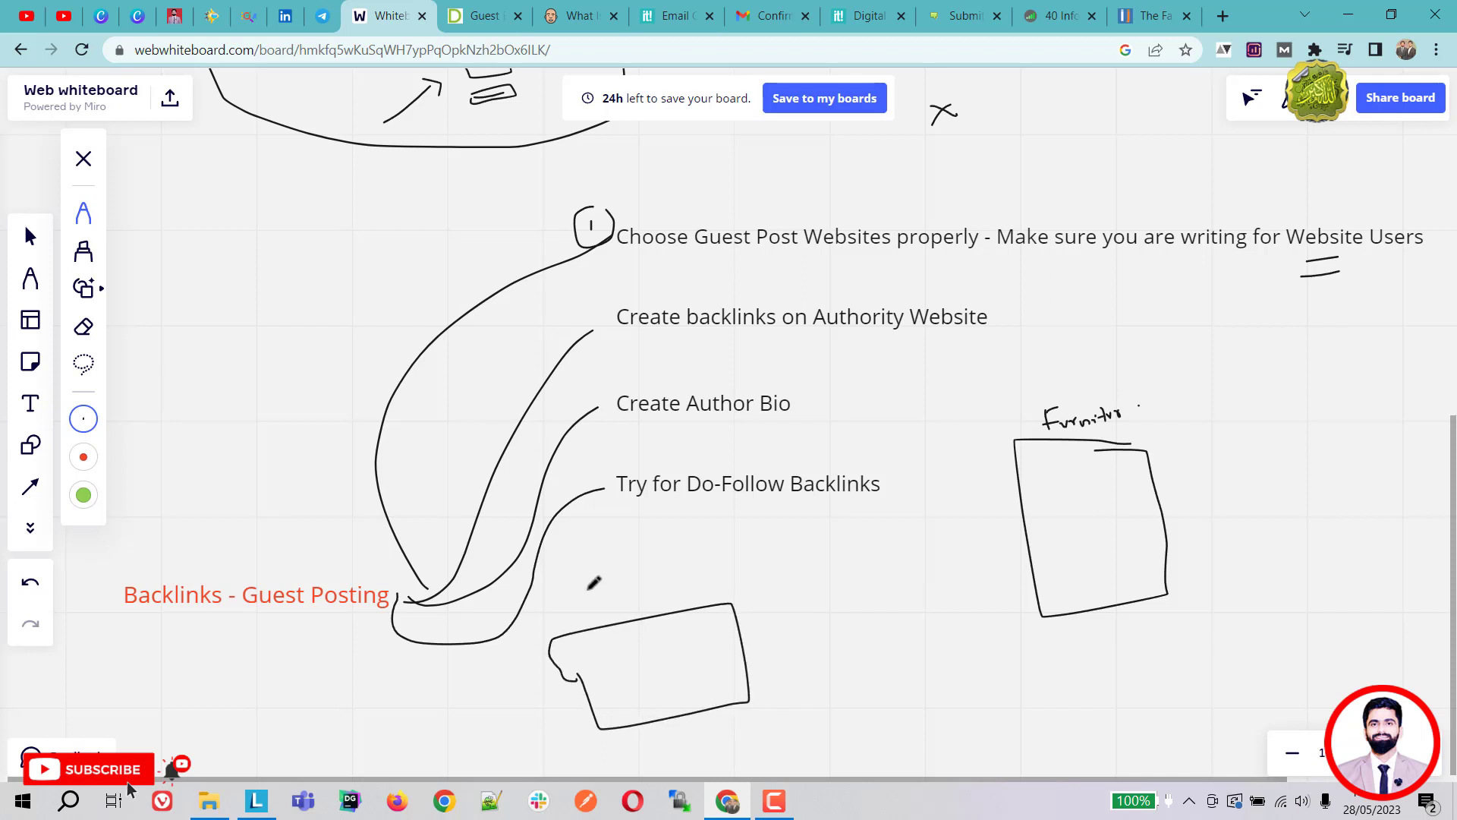
{"action": "left_click_drag", "start_coordinate": [587, 590], "coordinate": [596, 610]}
{"action": "left_click_drag", "start_coordinate": [597, 607], "coordinate": [630, 598]}
{"action": "left_click", "coordinate": [635, 597]}
Draw an arrow from the furniture box to the "Inte." box and a curved arrow towards a small page with text lines
{"action": "left_click_drag", "start_coordinate": [1020, 553], "coordinate": [1055, 537]}
{"action": "mouse_move", "coordinate": [947, 577]}
{"action": "left_mouse_down"}
{"action": "mouse_move", "coordinate": [761, 653]}
{"action": "mouse_move", "coordinate": [794, 668]}
{"action": "left_mouse_up"}
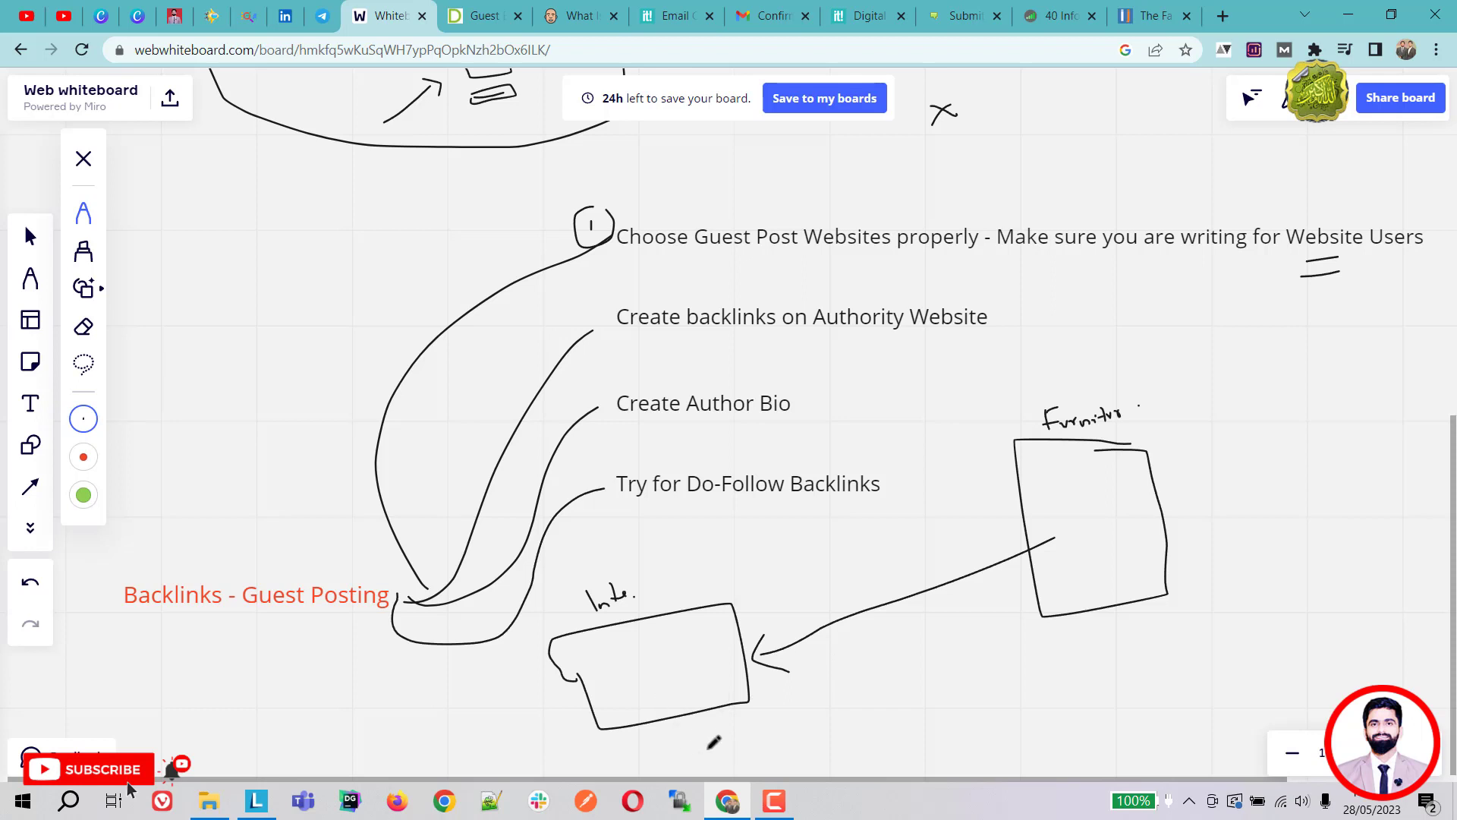
{"action": "mouse_move", "coordinate": [712, 748]}
{"action": "left_mouse_down"}
{"action": "mouse_move", "coordinate": [677, 726]}
{"action": "mouse_move", "coordinate": [726, 761]}
{"action": "mouse_move", "coordinate": [740, 752]}
{"action": "left_mouse_up"}
{"action": "mouse_move", "coordinate": [806, 723]}
{"action": "left_mouse_down"}
{"action": "mouse_move", "coordinate": [1116, 649]}
{"action": "mouse_move", "coordinate": [1110, 675]}
{"action": "mouse_move", "coordinate": [1189, 657]}
{"action": "mouse_move", "coordinate": [1192, 680]}
{"action": "left_mouse_up"}
{"action": "left_click_drag", "start_coordinate": [1169, 699], "coordinate": [1210, 714]}
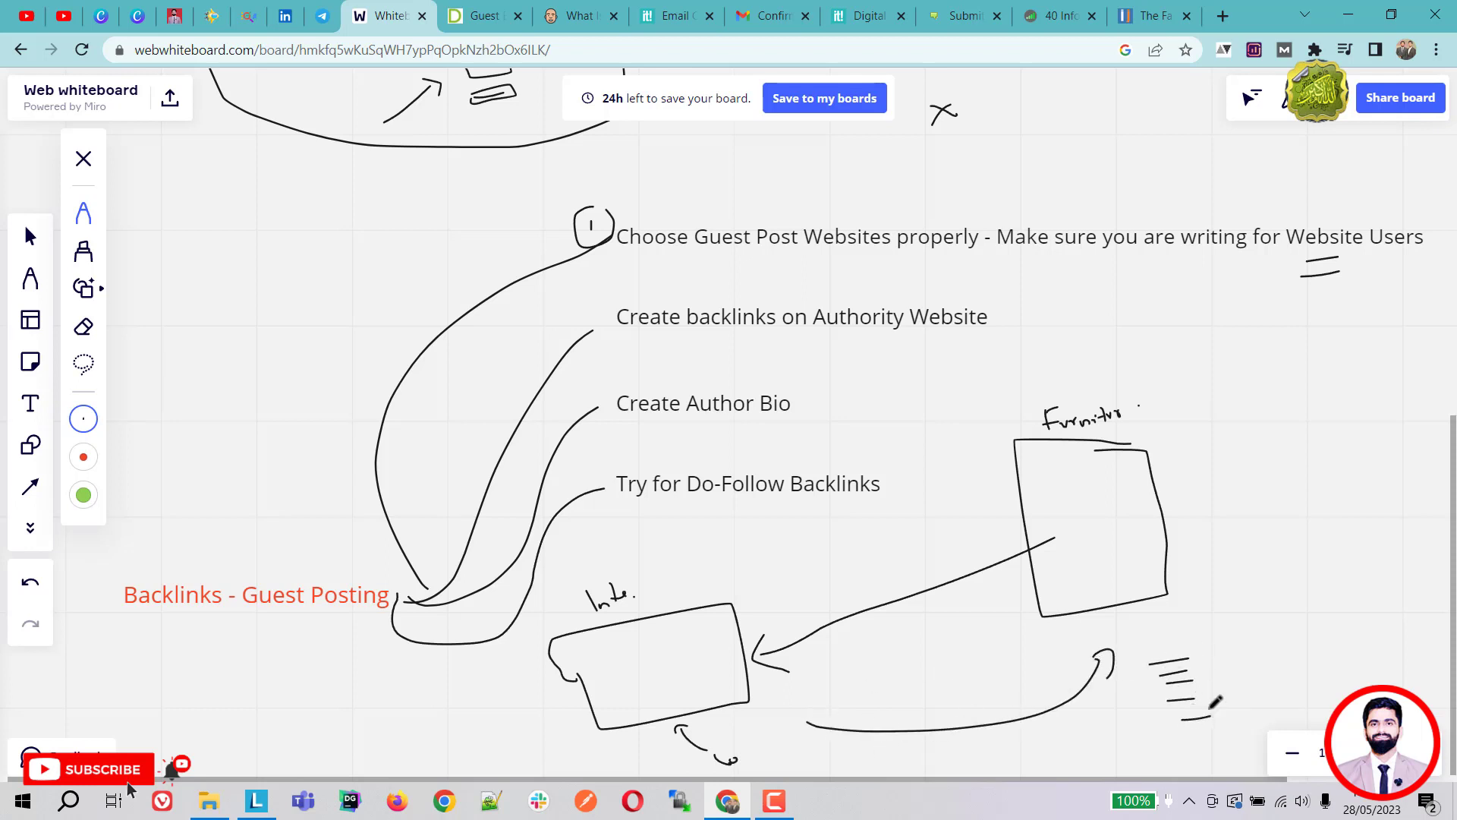
{"action": "mouse_move", "coordinate": [1187, 637]}
{"action": "left_mouse_down"}
{"action": "mouse_move", "coordinate": [1217, 697]}
{"action": "mouse_move", "coordinate": [1151, 745]}
{"action": "mouse_move", "coordinate": [1188, 631]}
{"action": "left_mouse_up"}
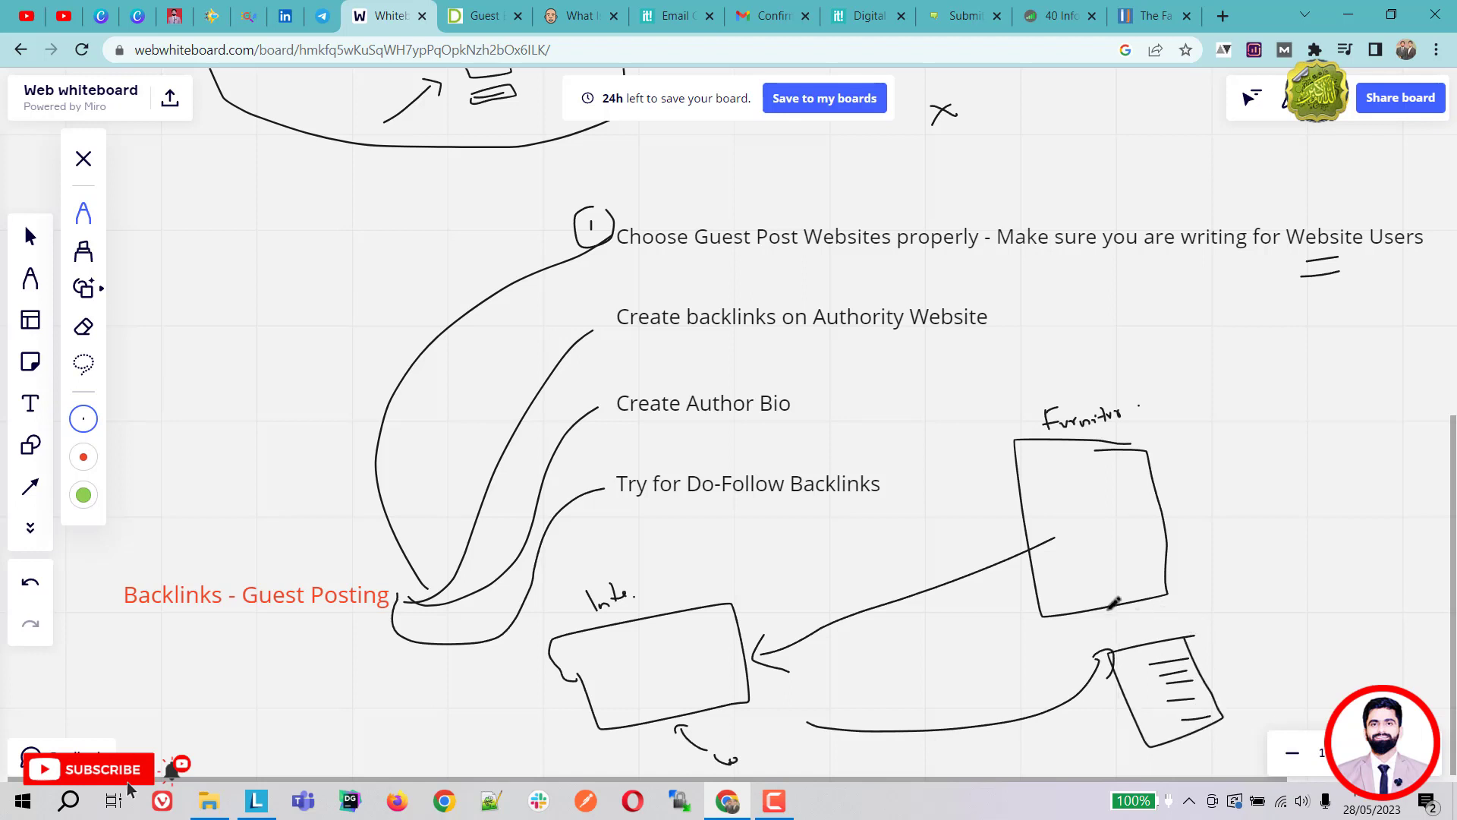
Draw several short arrows pointing into the "Inte." box from above and below
{"action": "mouse_move", "coordinate": [660, 579]}
{"action": "left_mouse_down"}
{"action": "mouse_move", "coordinate": [652, 611]}
{"action": "mouse_move", "coordinate": [671, 593]}
{"action": "left_mouse_up"}
{"action": "mouse_move", "coordinate": [596, 750]}
{"action": "left_mouse_down"}
{"action": "mouse_move", "coordinate": [632, 710]}
{"action": "mouse_move", "coordinate": [633, 721]}
{"action": "left_mouse_up"}
{"action": "mouse_move", "coordinate": [695, 576]}
{"action": "left_mouse_down"}
{"action": "mouse_move", "coordinate": [690, 612]}
{"action": "mouse_move", "coordinate": [714, 595]}
{"action": "left_mouse_up"}
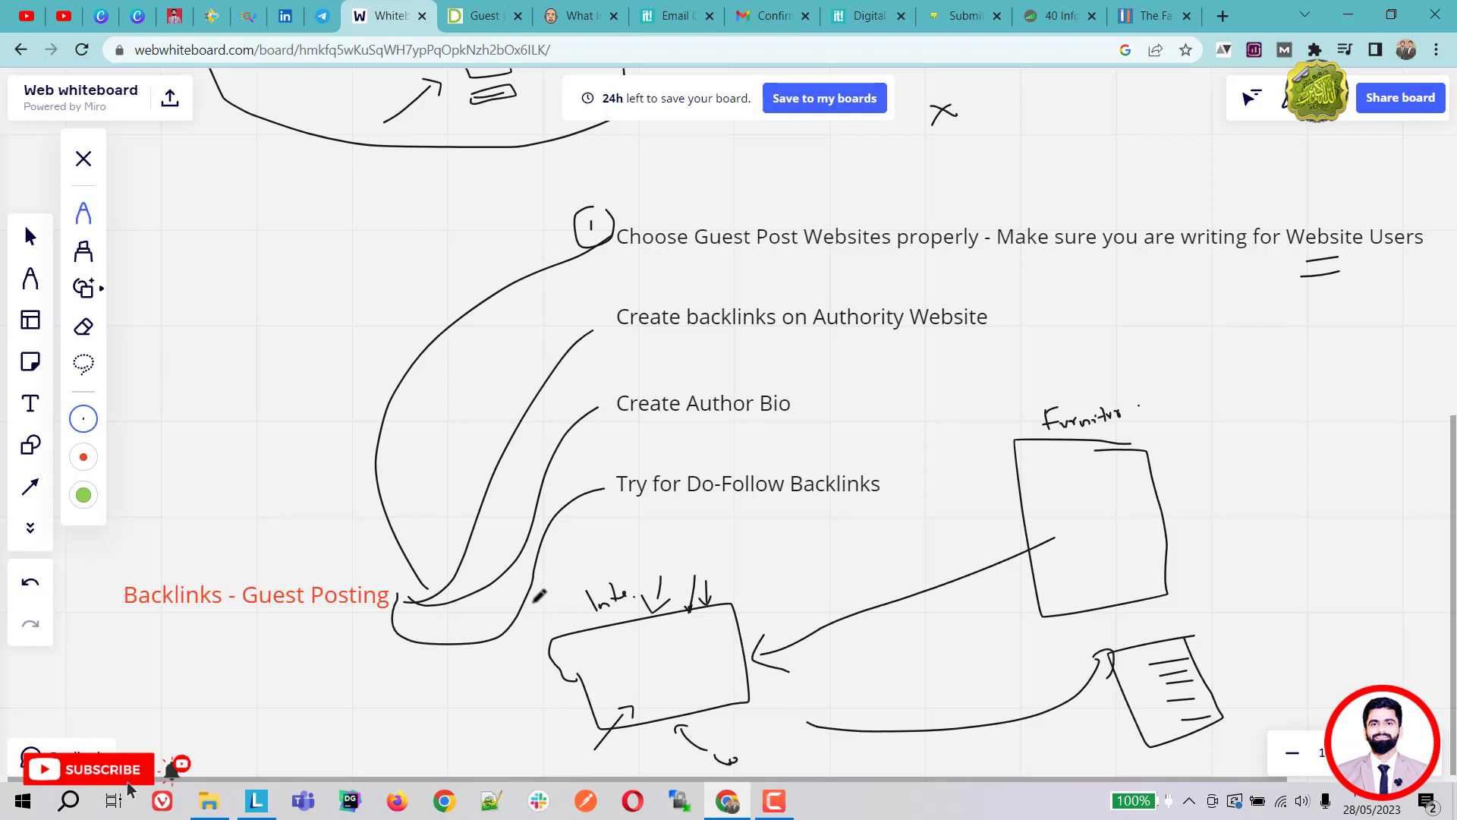
Undo the website sketch strokes and erase the remaining furniture box with its label
{"action": "key", "text": "ctrl+z"}
{"action": "key", "text": "ctrl+z"}
{"action": "key", "text": "ctrl+z"}
{"action": "key", "text": "ctrl+z"}
{"action": "key", "text": "ctrl+z"}
{"action": "key", "text": "ctrl+z"}
{"action": "key", "text": "ctrl+z"}
{"action": "key", "text": "ctrl+z"}
{"action": "key", "text": "ctrl+z"}
{"action": "key", "text": "ctrl+z"}
{"action": "key", "text": "ctrl+z"}
{"action": "key", "text": "ctrl+z"}
{"action": "key", "text": "ctrl+z"}
{"action": "key", "text": "ctrl+z"}
{"action": "key", "text": "ctrl+z"}
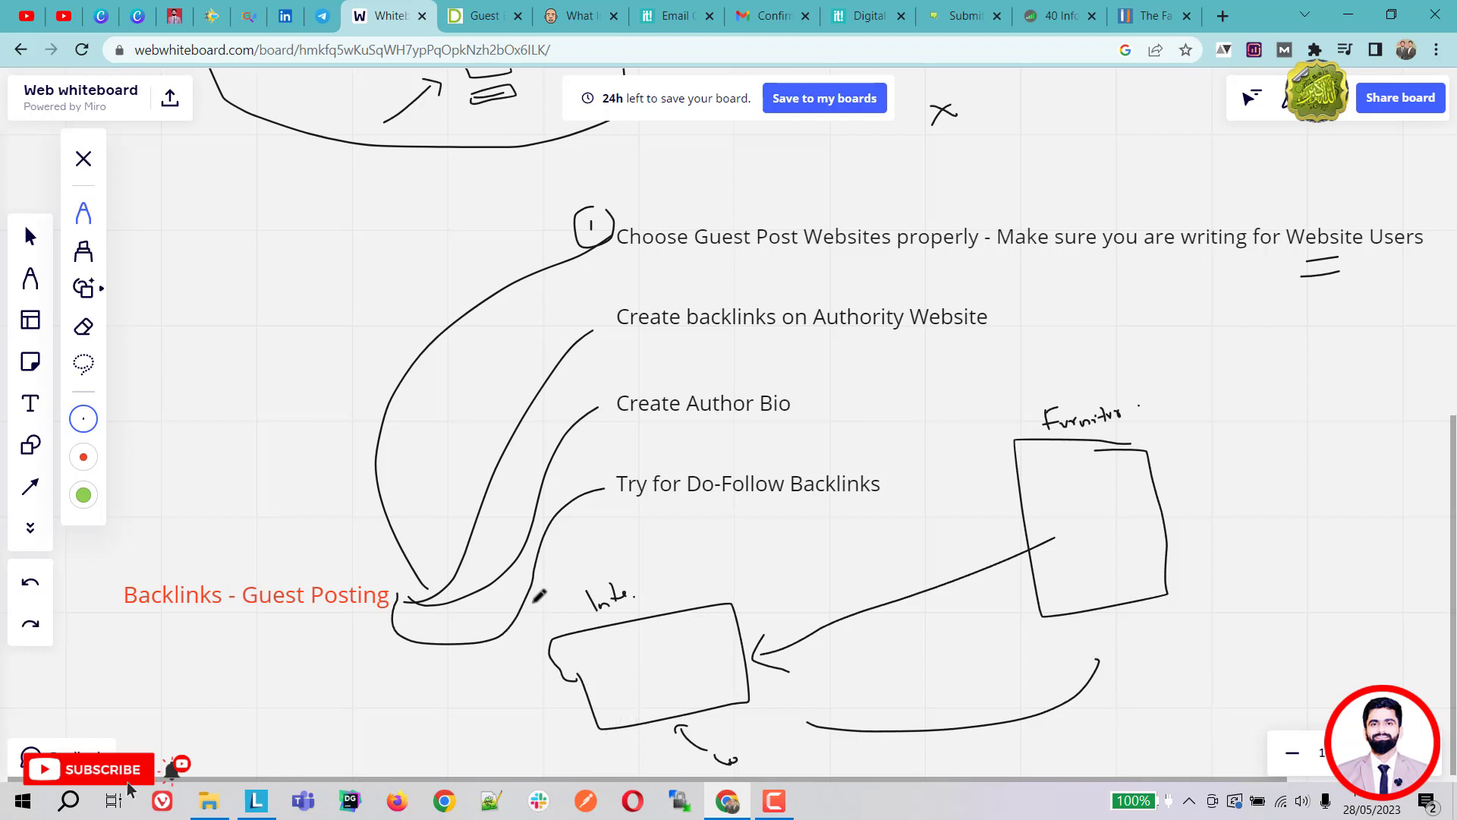
{"action": "key", "text": "ctrl+z"}
{"action": "key", "text": "ctrl+z"}
{"action": "key", "text": "ctrl+z"}
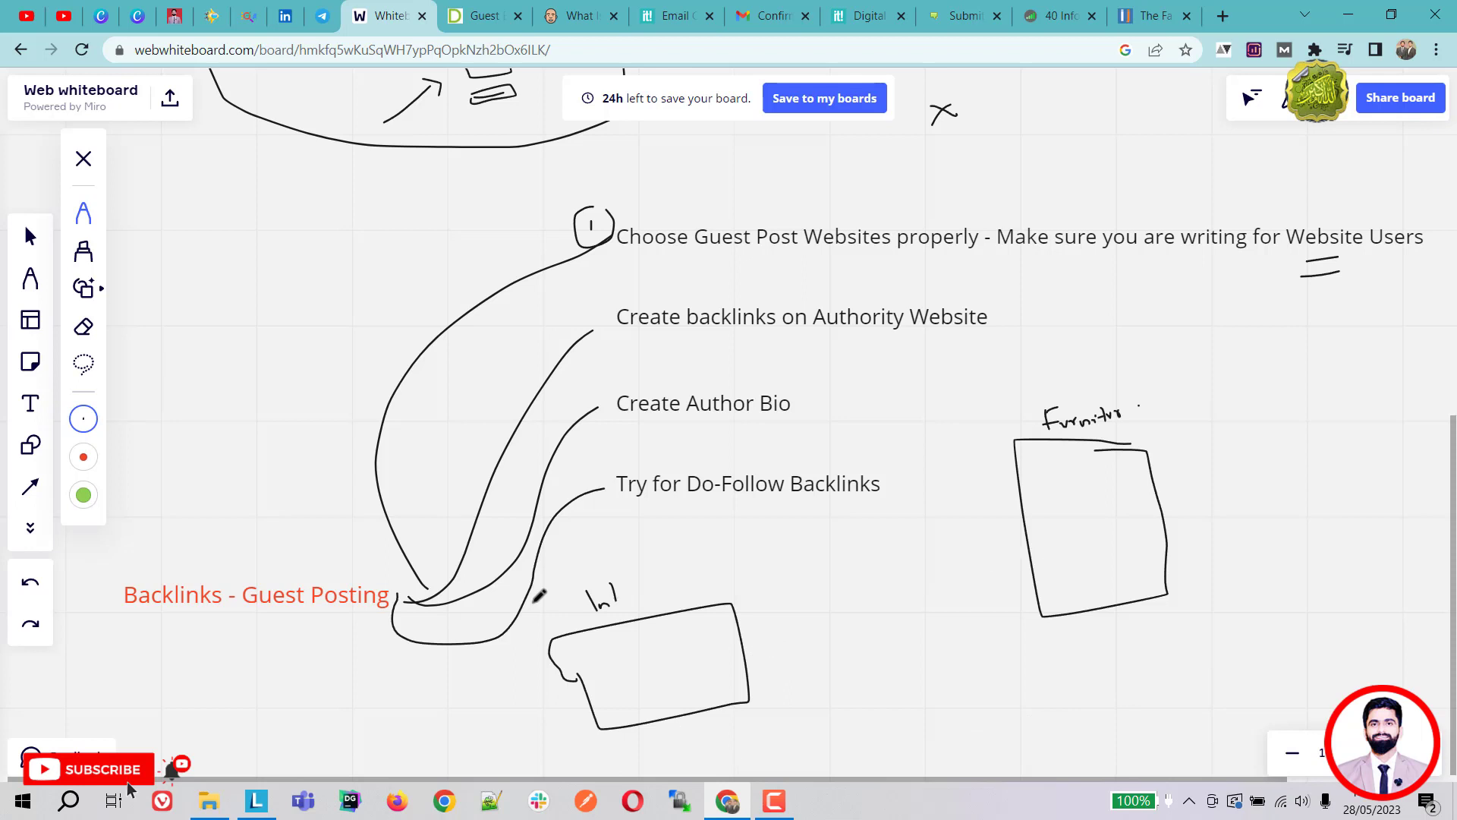
{"action": "key", "text": "ctrl+z"}
{"action": "key", "text": "ctrl+z"}
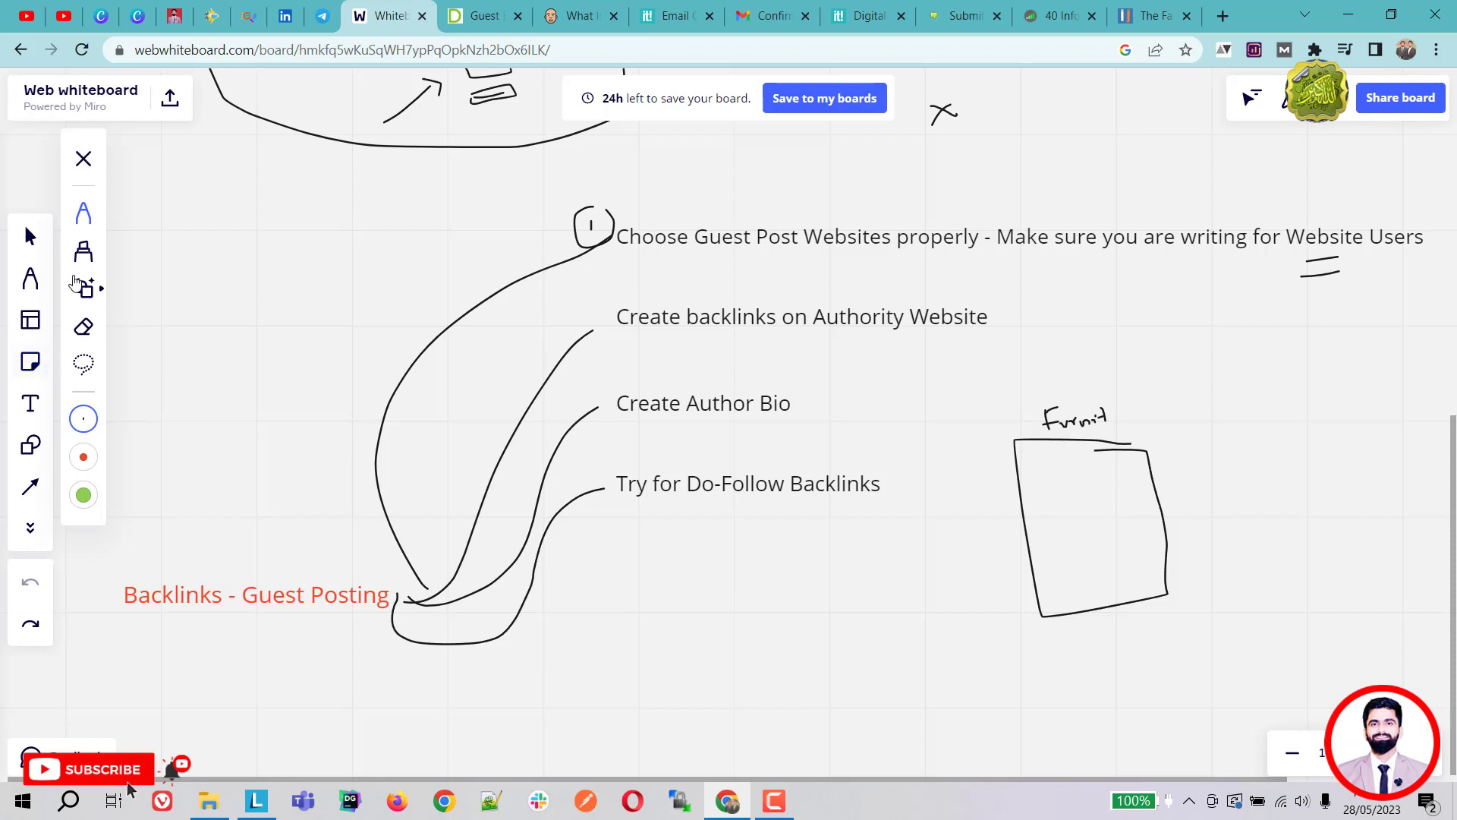
{"action": "left_click", "coordinate": [83, 326]}
{"action": "left_click_drag", "start_coordinate": [1023, 434], "coordinate": [1077, 407]}
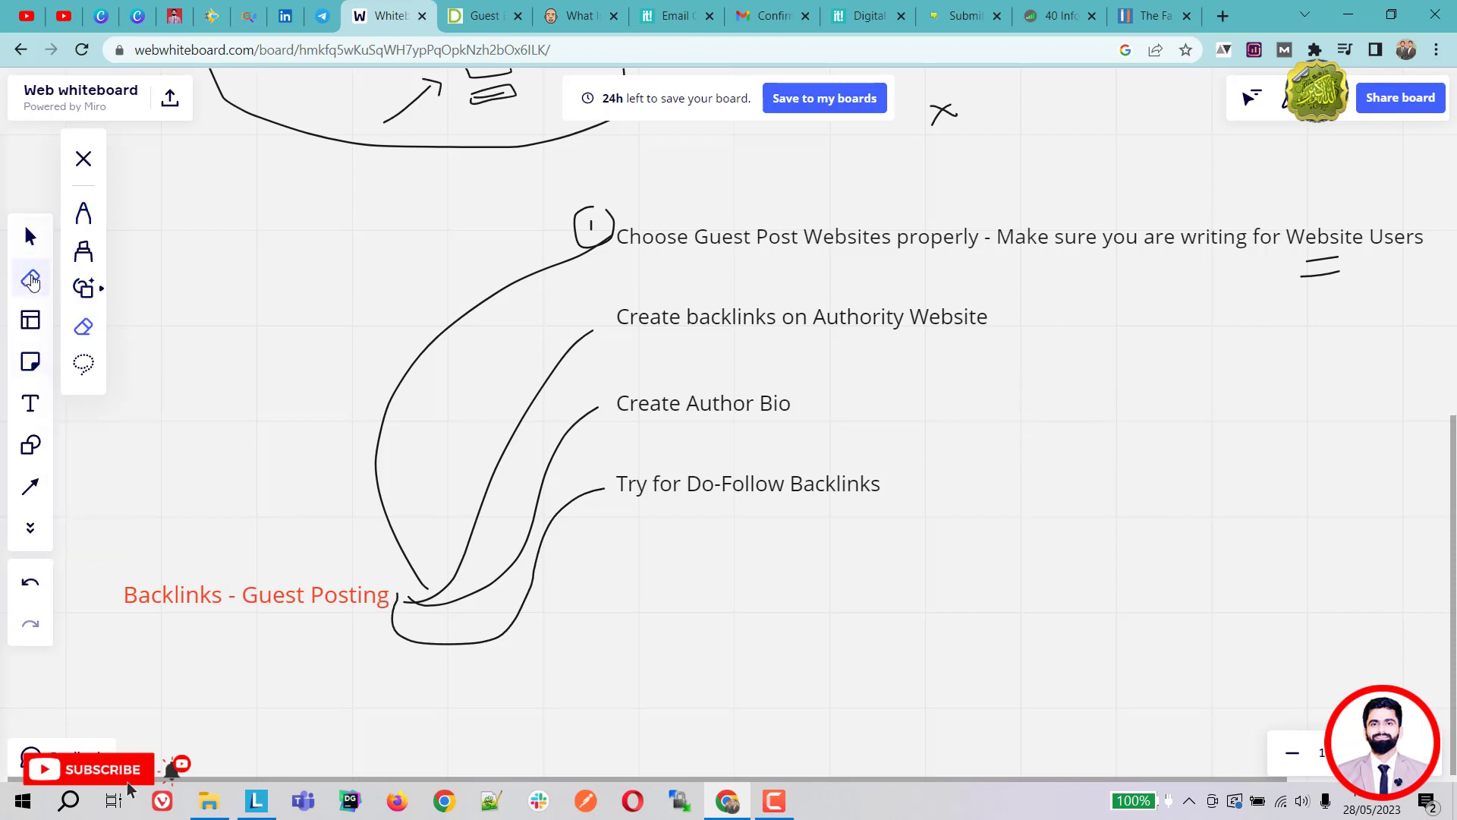
Draw a dash and a short handwritten note with the pen after "Create backlinks on Authority Website"
{"action": "left_click", "coordinate": [83, 213]}
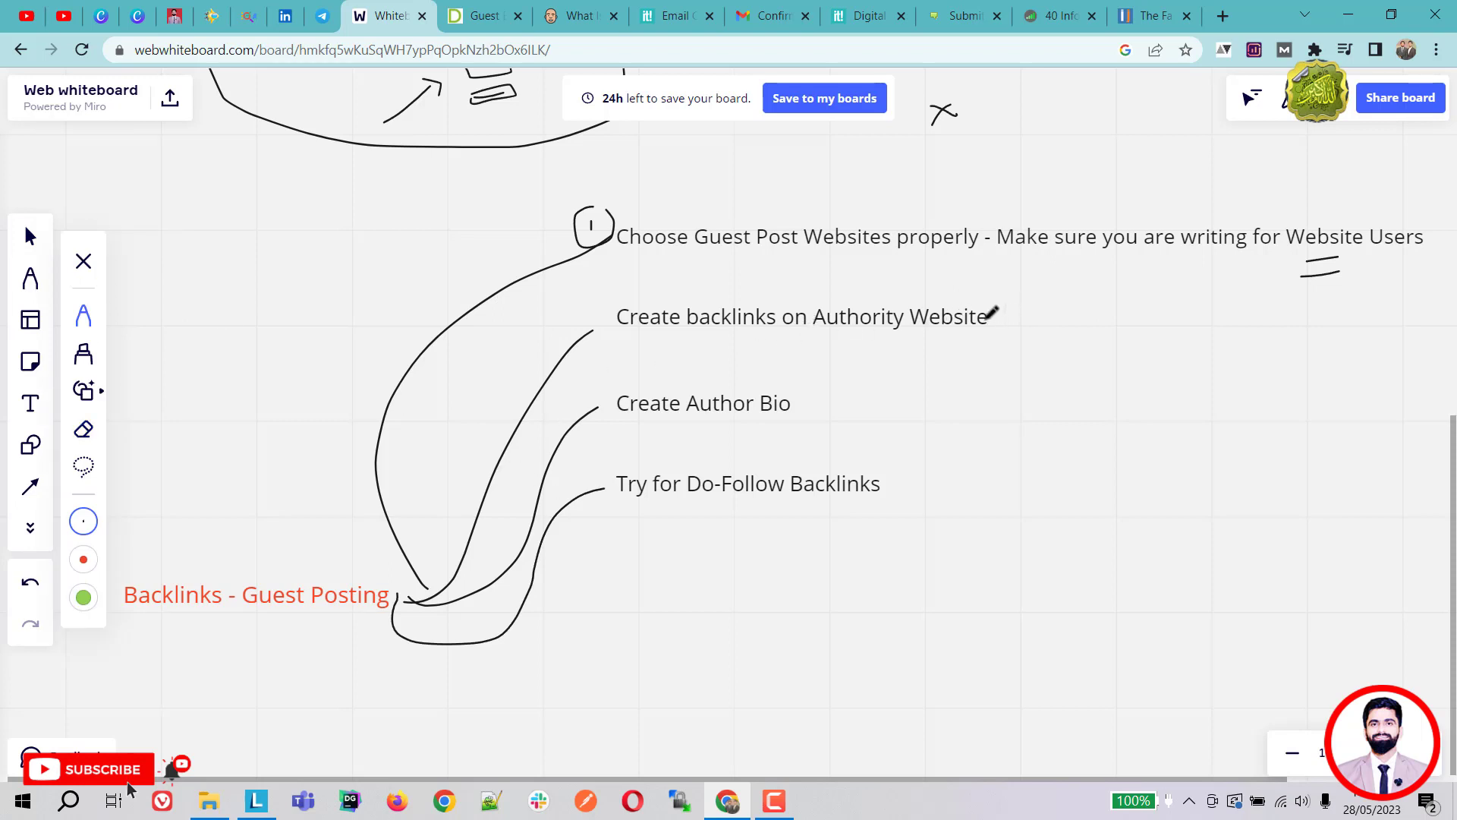
{"action": "left_click_drag", "start_coordinate": [989, 319], "coordinate": [1012, 316]}
{"action": "left_click_drag", "start_coordinate": [1020, 332], "coordinate": [1106, 313]}
Sketch two small stacked boxes joined by an arrow beside "Create Author Bio", and add an underlined "Aut" and a circled "EAT"
{"action": "mouse_move", "coordinate": [889, 351]}
{"action": "left_mouse_down"}
{"action": "mouse_move", "coordinate": [885, 395]}
{"action": "mouse_move", "coordinate": [934, 375]}
{"action": "mouse_move", "coordinate": [883, 356]}
{"action": "left_mouse_up"}
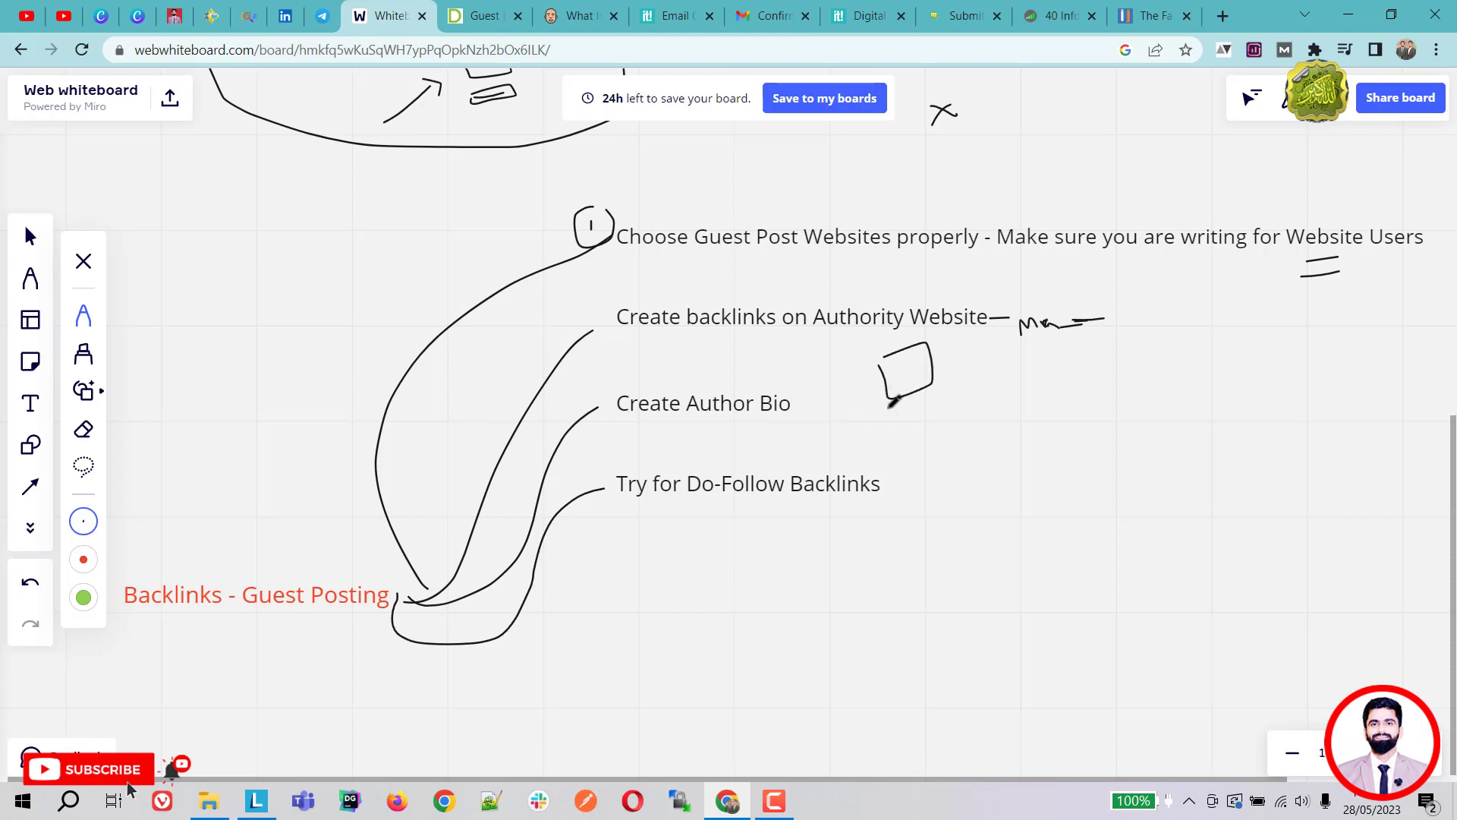
{"action": "mouse_move", "coordinate": [888, 412]}
{"action": "left_mouse_down"}
{"action": "mouse_move", "coordinate": [948, 430]}
{"action": "mouse_move", "coordinate": [911, 401]}
{"action": "mouse_move", "coordinate": [883, 410]}
{"action": "mouse_move", "coordinate": [973, 415]}
{"action": "mouse_move", "coordinate": [872, 396]}
{"action": "mouse_move", "coordinate": [880, 367]}
{"action": "left_mouse_up"}
{"action": "left_click_drag", "start_coordinate": [863, 381], "coordinate": [886, 396]}
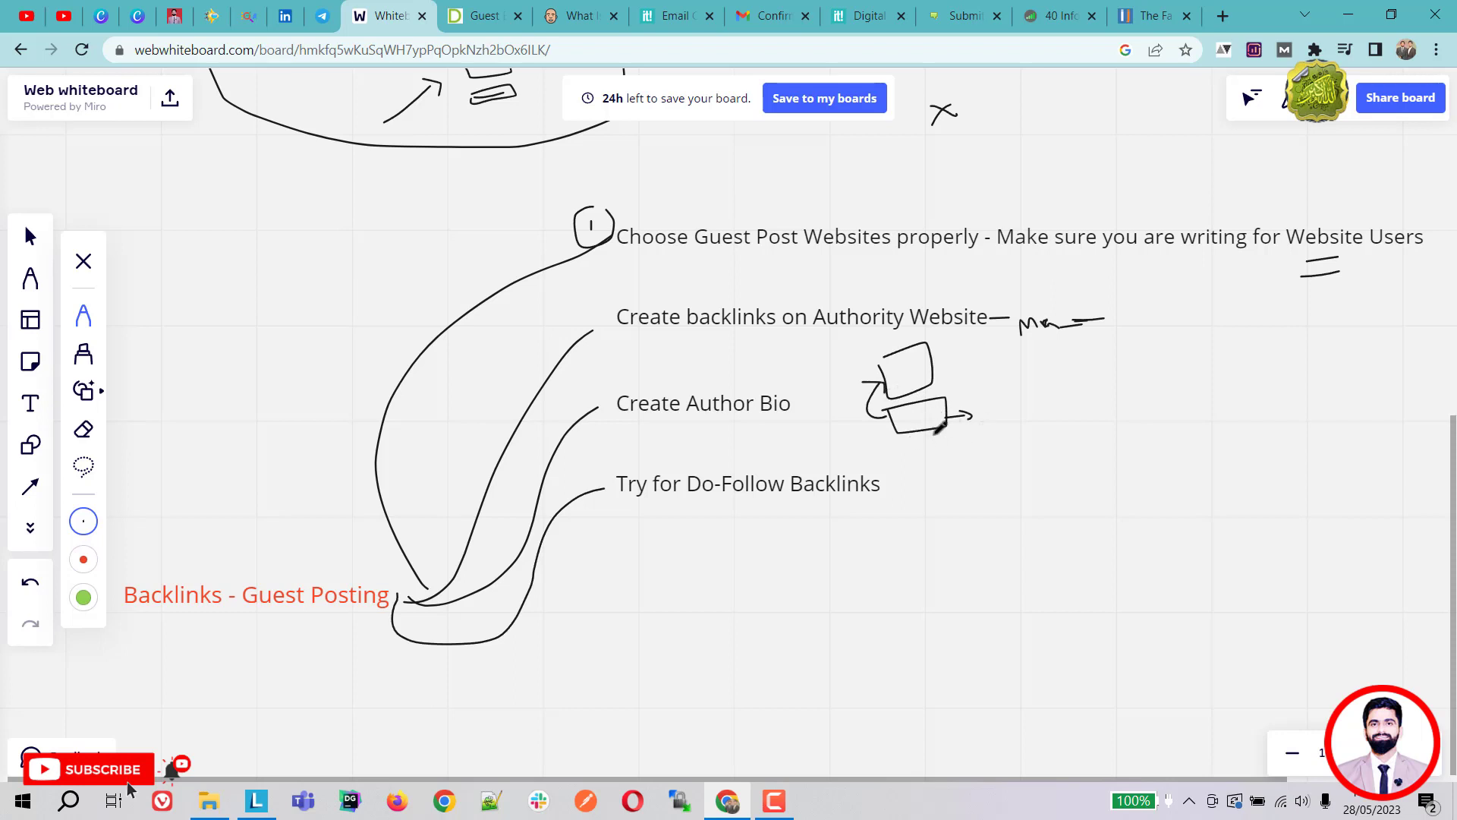
{"action": "mouse_move", "coordinate": [985, 418]}
{"action": "left_mouse_down"}
{"action": "mouse_move", "coordinate": [1021, 402]}
{"action": "mouse_move", "coordinate": [1028, 435]}
{"action": "left_mouse_up"}
{"action": "mouse_move", "coordinate": [1036, 372]}
{"action": "left_mouse_down"}
{"action": "mouse_move", "coordinate": [1086, 358]}
{"action": "mouse_move", "coordinate": [1083, 377]}
{"action": "mouse_move", "coordinate": [1029, 368]}
{"action": "mouse_move", "coordinate": [1122, 379]}
{"action": "mouse_move", "coordinate": [1077, 356]}
{"action": "left_mouse_up"}
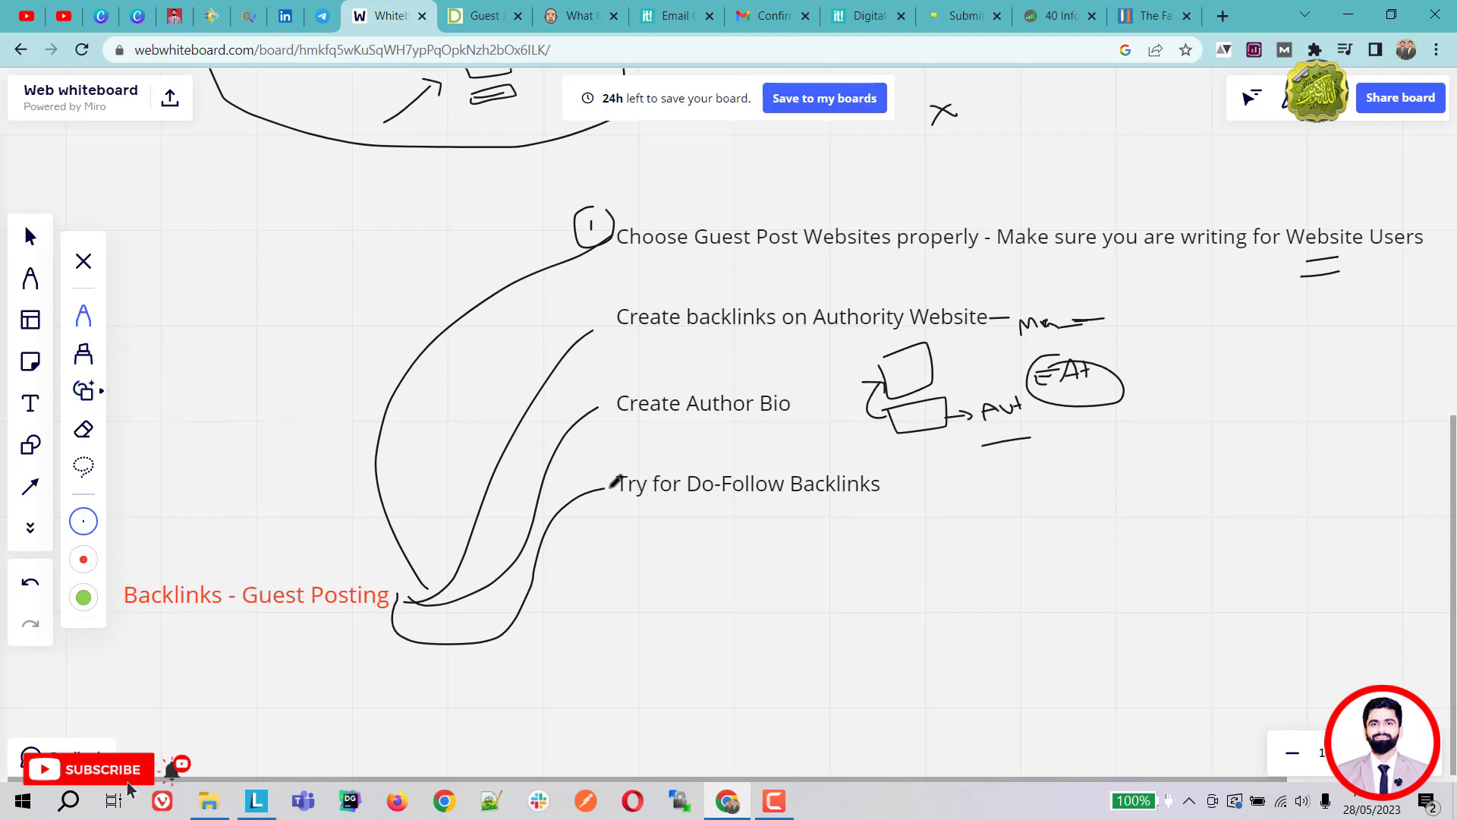
Erase the stacked boxes, arrows and handwritten labels beside "Create Author Bio"
{"action": "left_click", "coordinate": [84, 431]}
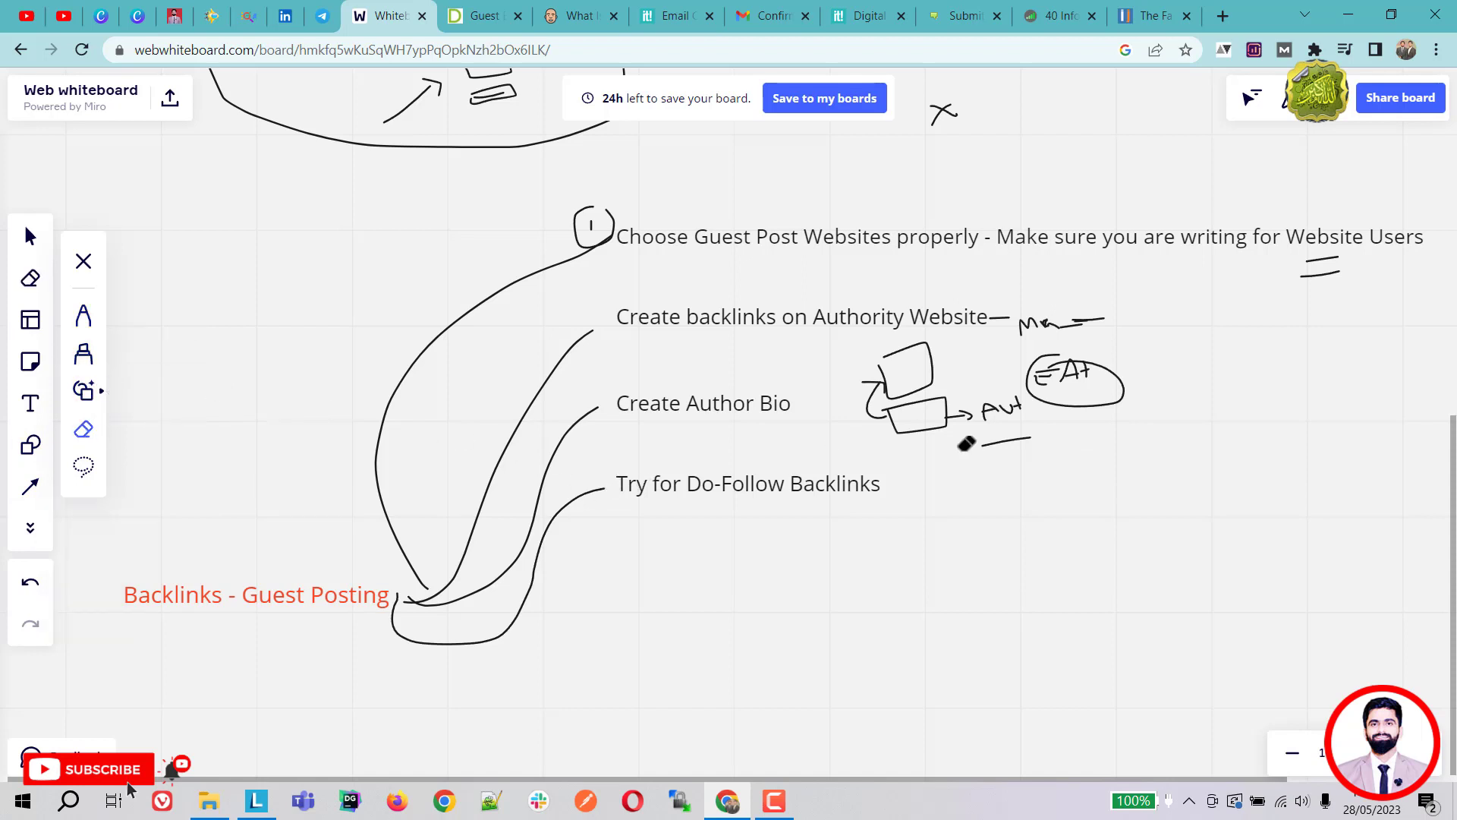
{"action": "mouse_move", "coordinate": [942, 438]}
{"action": "left_mouse_down"}
{"action": "mouse_move", "coordinate": [940, 394]}
{"action": "mouse_move", "coordinate": [1025, 395]}
{"action": "mouse_move", "coordinate": [1048, 371]}
{"action": "mouse_move", "coordinate": [869, 375]}
{"action": "mouse_move", "coordinate": [1075, 366]}
{"action": "mouse_move", "coordinate": [1066, 356]}
{"action": "left_mouse_up"}
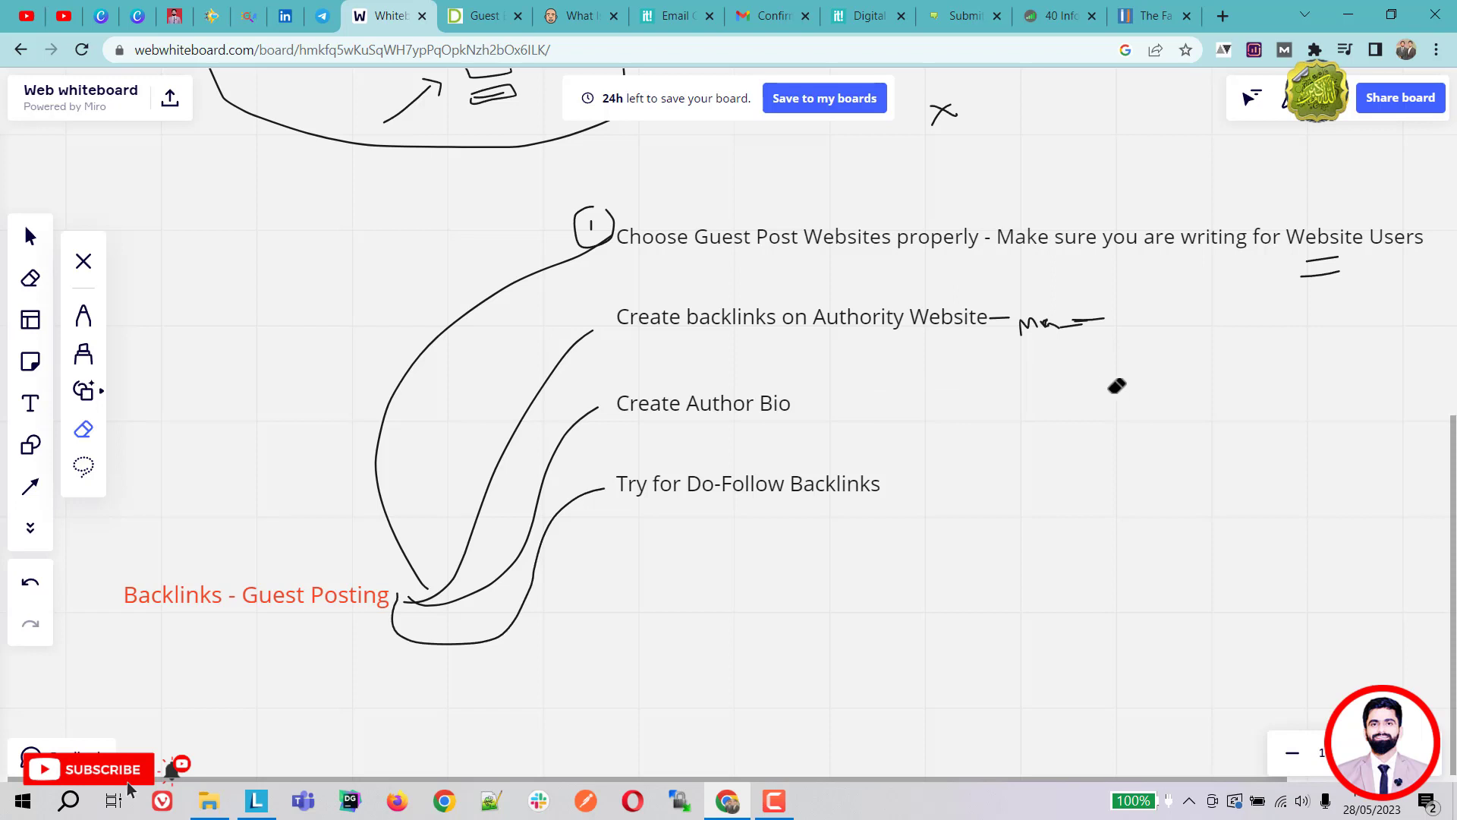
Draw an arrow from "Guest Post" in the first point with the pen and label it "blog"
{"action": "left_click", "coordinate": [83, 315]}
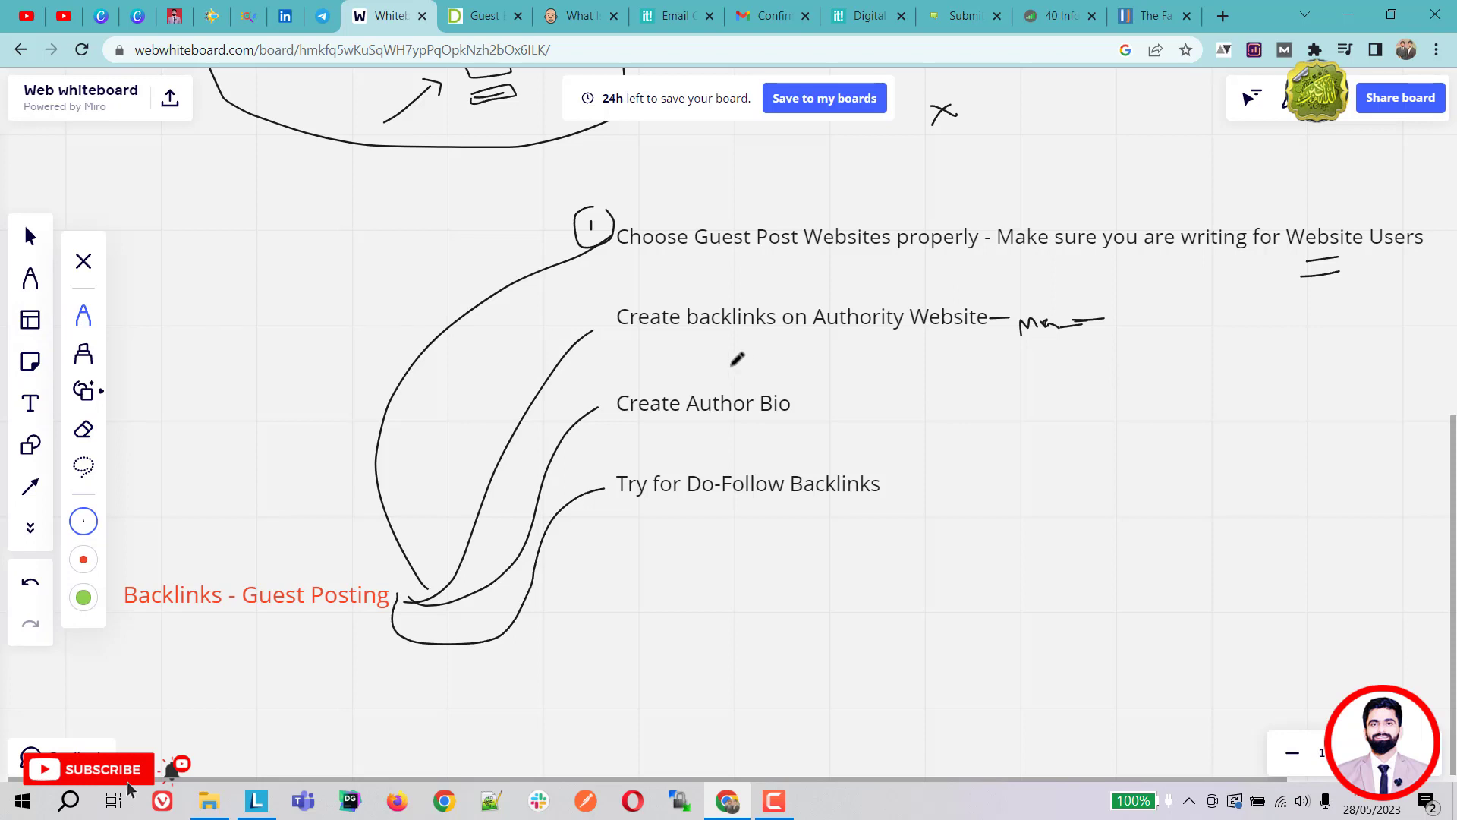
{"action": "mouse_move", "coordinate": [740, 227]}
{"action": "left_mouse_down"}
{"action": "mouse_move", "coordinate": [810, 213]}
{"action": "mouse_move", "coordinate": [849, 181]}
{"action": "mouse_move", "coordinate": [878, 192]}
{"action": "left_mouse_up"}
Handwrite the example title "5 places to travel in Pak" in the empty area beside the list and underline it
{"action": "mouse_move", "coordinate": [1112, 420]}
{"action": "left_mouse_down"}
{"action": "mouse_move", "coordinate": [1089, 443]}
{"action": "mouse_move", "coordinate": [1235, 428]}
{"action": "mouse_move", "coordinate": [1217, 438]}
{"action": "left_mouse_up"}
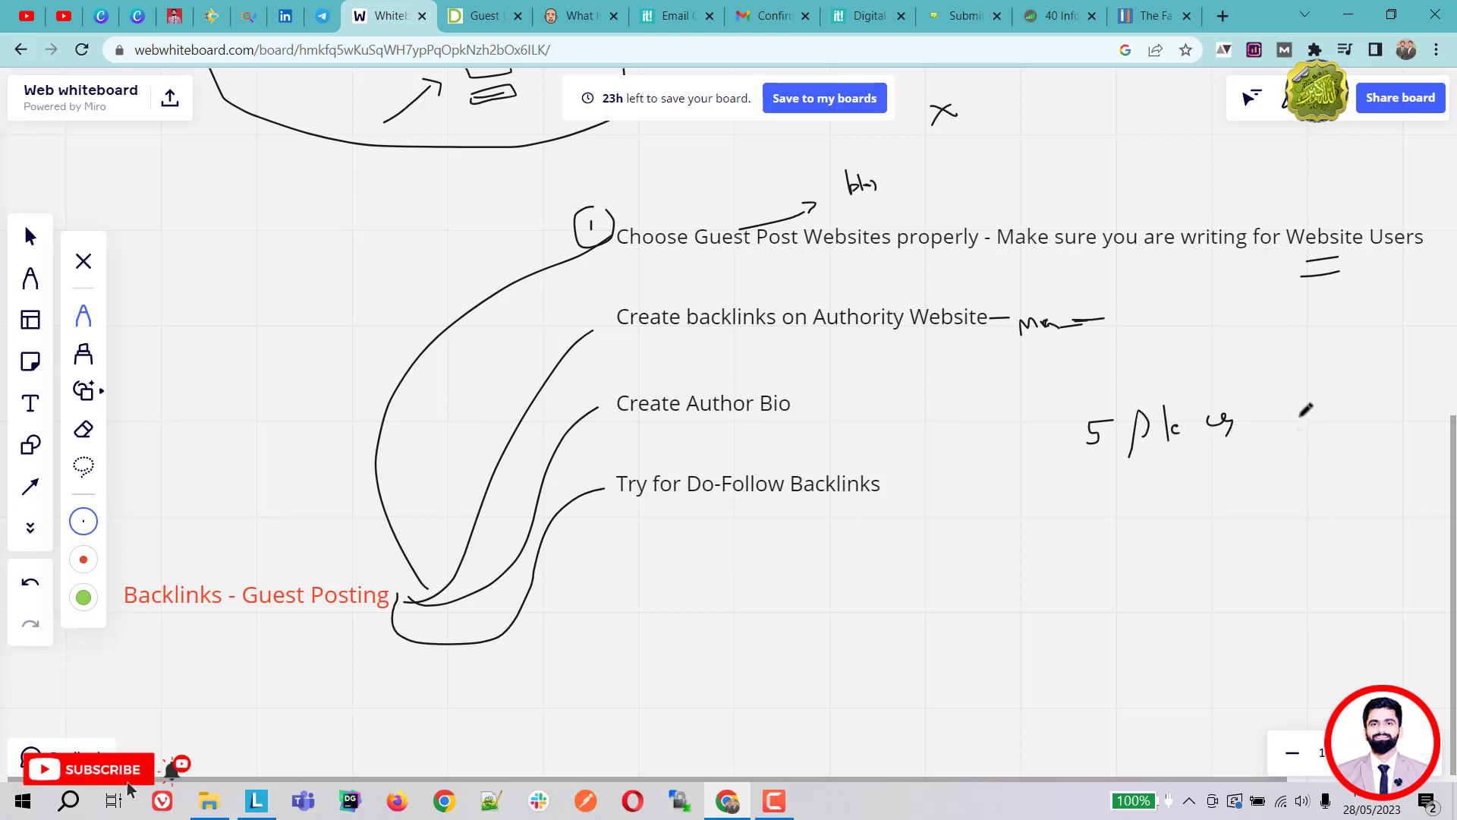
{"action": "left_click_drag", "start_coordinate": [1301, 404], "coordinate": [1293, 432]}
{"action": "mouse_move", "coordinate": [1282, 429]}
{"action": "left_mouse_down"}
{"action": "mouse_move", "coordinate": [1324, 398]}
{"action": "mouse_move", "coordinate": [1339, 411]}
{"action": "left_mouse_up"}
{"action": "left_click_drag", "start_coordinate": [1336, 396], "coordinate": [1397, 390]}
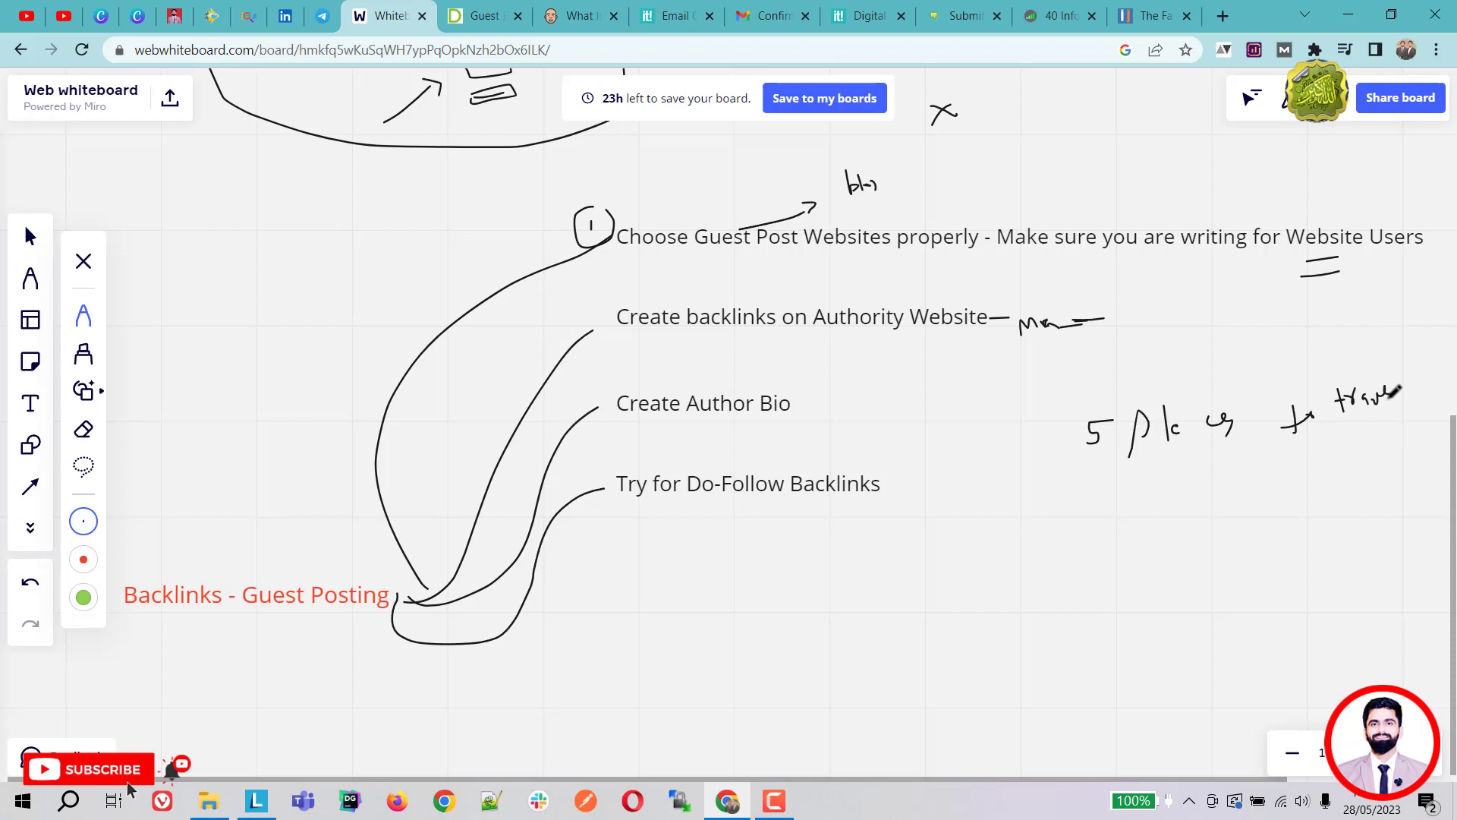
{"action": "left_click", "coordinate": [1303, 472]}
{"action": "left_click", "coordinate": [1303, 480]}
{"action": "left_click_drag", "start_coordinate": [1307, 478], "coordinate": [1356, 478]}
{"action": "left_click_drag", "start_coordinate": [1356, 450], "coordinate": [1385, 469]}
{"action": "left_click_drag", "start_coordinate": [1116, 464], "coordinate": [1359, 437]}
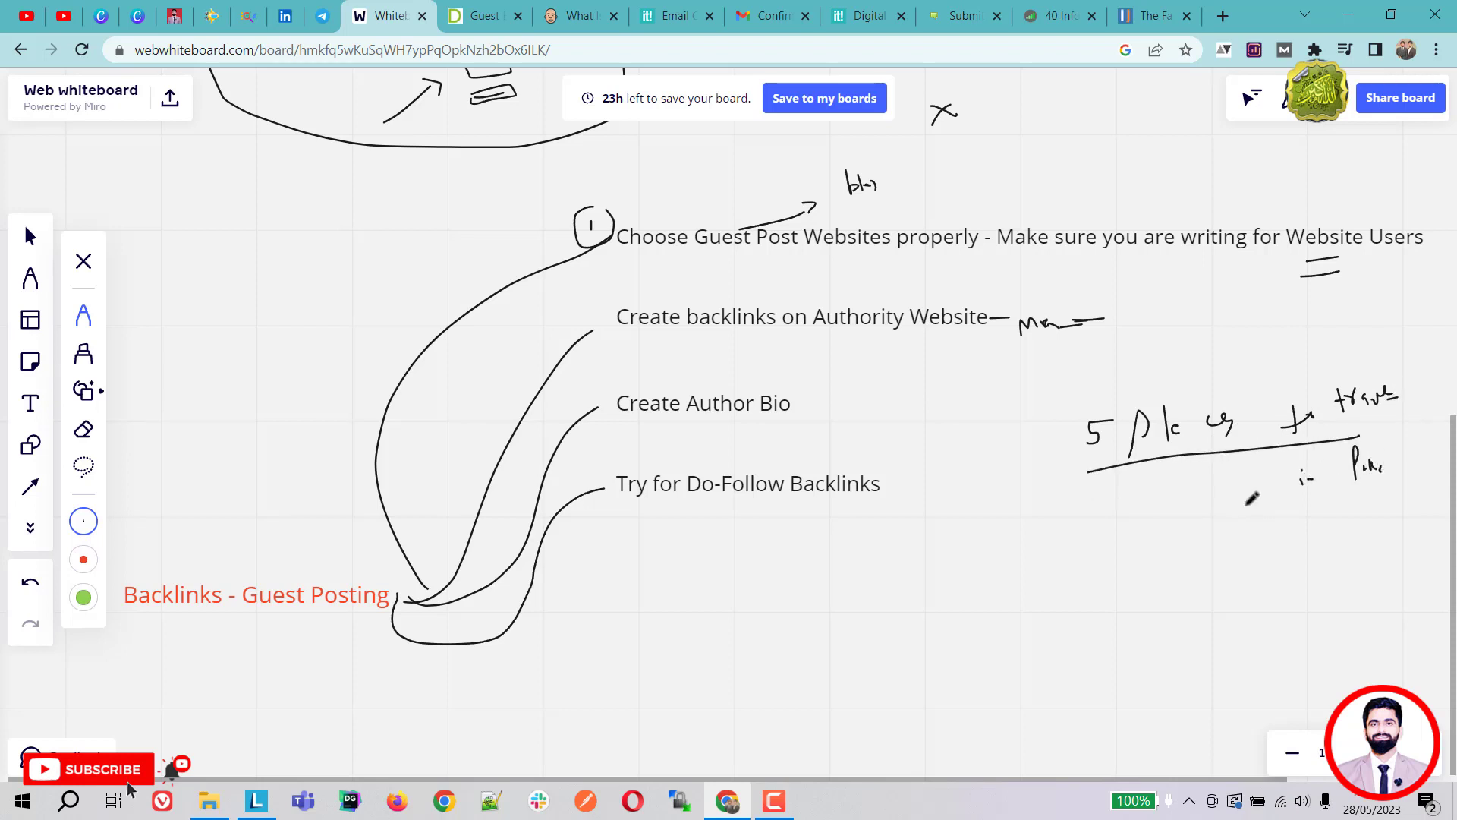
{"action": "left_click_drag", "start_coordinate": [1241, 506], "coordinate": [1448, 492]}
Handwrite "1000" below the example title and draw a loop around it
{"action": "mouse_move", "coordinate": [1170, 567]}
{"action": "left_mouse_down"}
{"action": "mouse_move", "coordinate": [1176, 594]}
{"action": "mouse_move", "coordinate": [1182, 572]}
{"action": "mouse_move", "coordinate": [1213, 571]}
{"action": "mouse_move", "coordinate": [1123, 585]}
{"action": "mouse_move", "coordinate": [1359, 611]}
{"action": "mouse_move", "coordinate": [1240, 581]}
{"action": "left_mouse_up"}
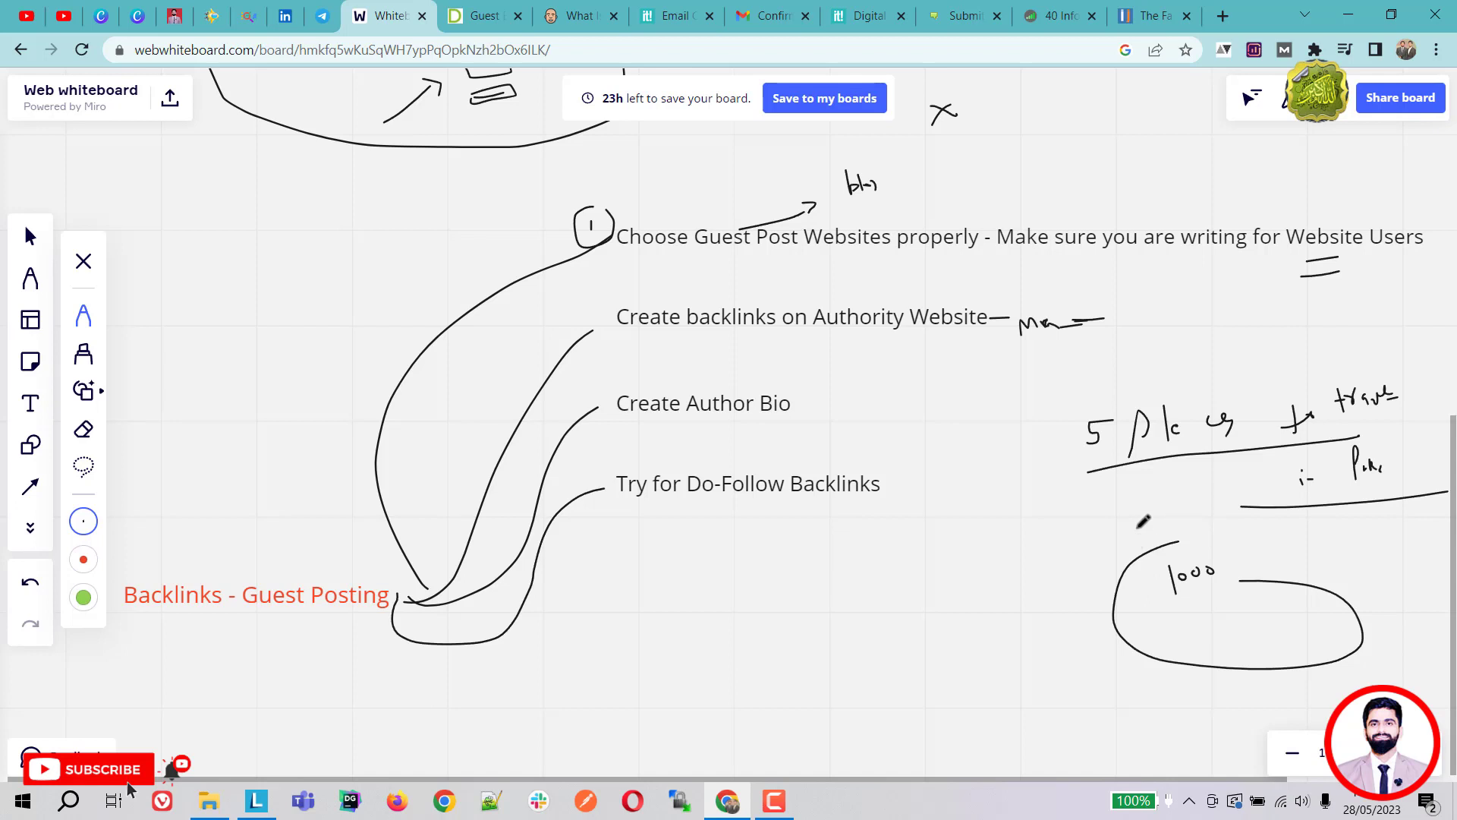
{"action": "left_click_drag", "start_coordinate": [1138, 534], "coordinate": [1260, 583]}
Undo the latest example strokes and erase the remaining handwritten notes, underlines and x mark around the list
{"action": "key", "text": "ctrl+z"}
{"action": "key", "text": "ctrl+z"}
{"action": "key", "text": "ctrl+z"}
{"action": "key", "text": "ctrl+z"}
{"action": "key", "text": "ctrl+z"}
{"action": "key", "text": "ctrl+z"}
{"action": "key", "text": "ctrl+z"}
{"action": "key", "text": "ctrl+z"}
{"action": "key", "text": "ctrl+z"}
{"action": "key", "text": "ctrl+z"}
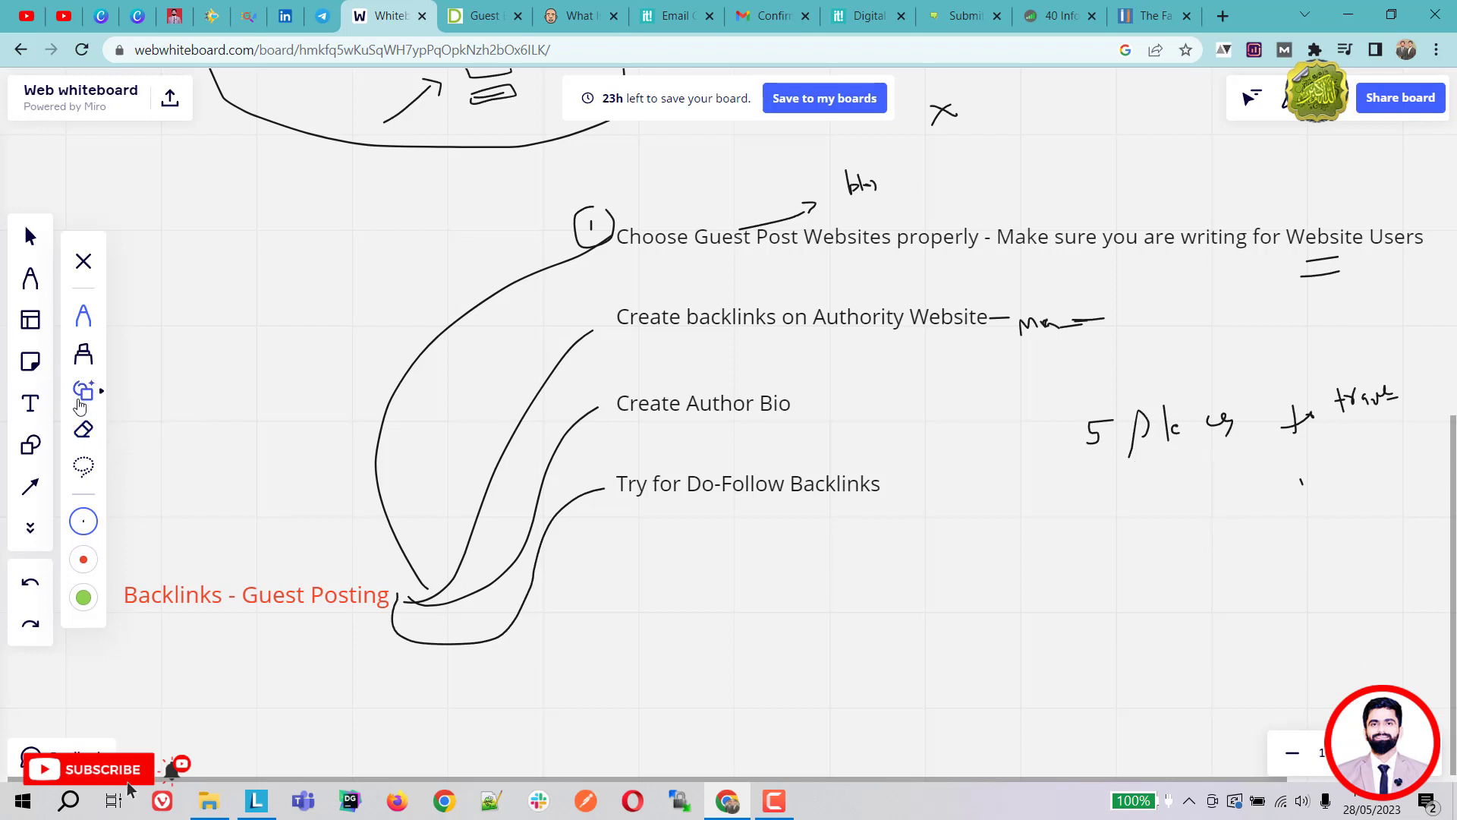
{"action": "left_click", "coordinate": [84, 429]}
{"action": "mouse_move", "coordinate": [1055, 456]}
{"action": "left_mouse_down"}
{"action": "mouse_move", "coordinate": [1226, 405]}
{"action": "mouse_move", "coordinate": [1071, 418]}
{"action": "mouse_move", "coordinate": [1366, 410]}
{"action": "mouse_move", "coordinate": [1337, 390]}
{"action": "mouse_move", "coordinate": [1401, 382]}
{"action": "mouse_move", "coordinate": [1253, 494]}
{"action": "mouse_move", "coordinate": [1382, 380]}
{"action": "mouse_move", "coordinate": [1035, 319]}
{"action": "mouse_move", "coordinate": [1125, 315]}
{"action": "mouse_move", "coordinate": [1064, 316]}
{"action": "mouse_move", "coordinate": [1232, 270]}
{"action": "mouse_move", "coordinate": [1341, 278]}
{"action": "mouse_move", "coordinate": [820, 140]}
{"action": "mouse_move", "coordinate": [755, 208]}
{"action": "mouse_move", "coordinate": [934, 121]}
{"action": "left_mouse_up"}
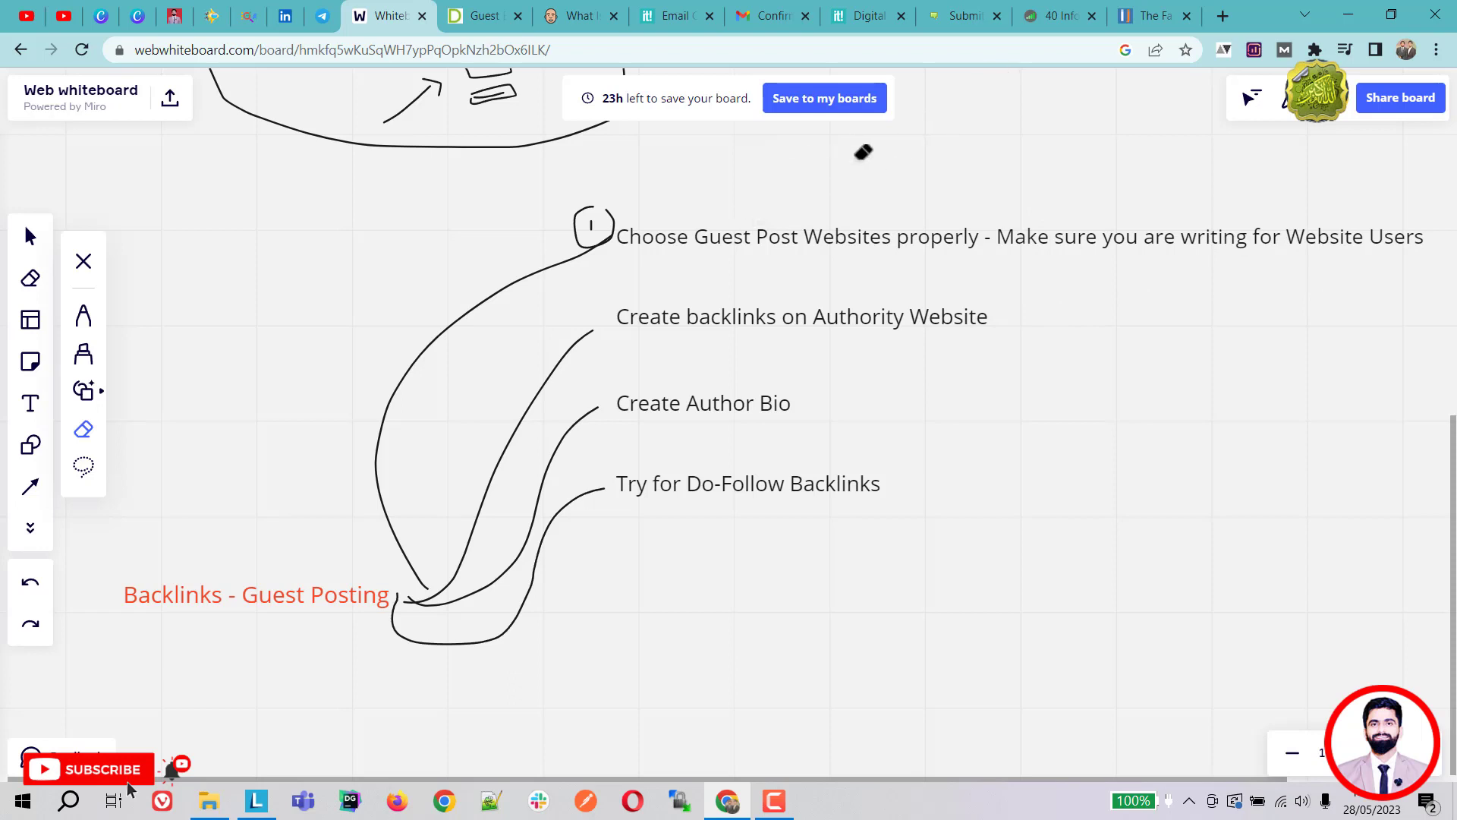
Draw an arrow leading away from "Do-Follow" in the last point and circle that word with the pen
{"action": "left_click", "coordinate": [85, 317]}
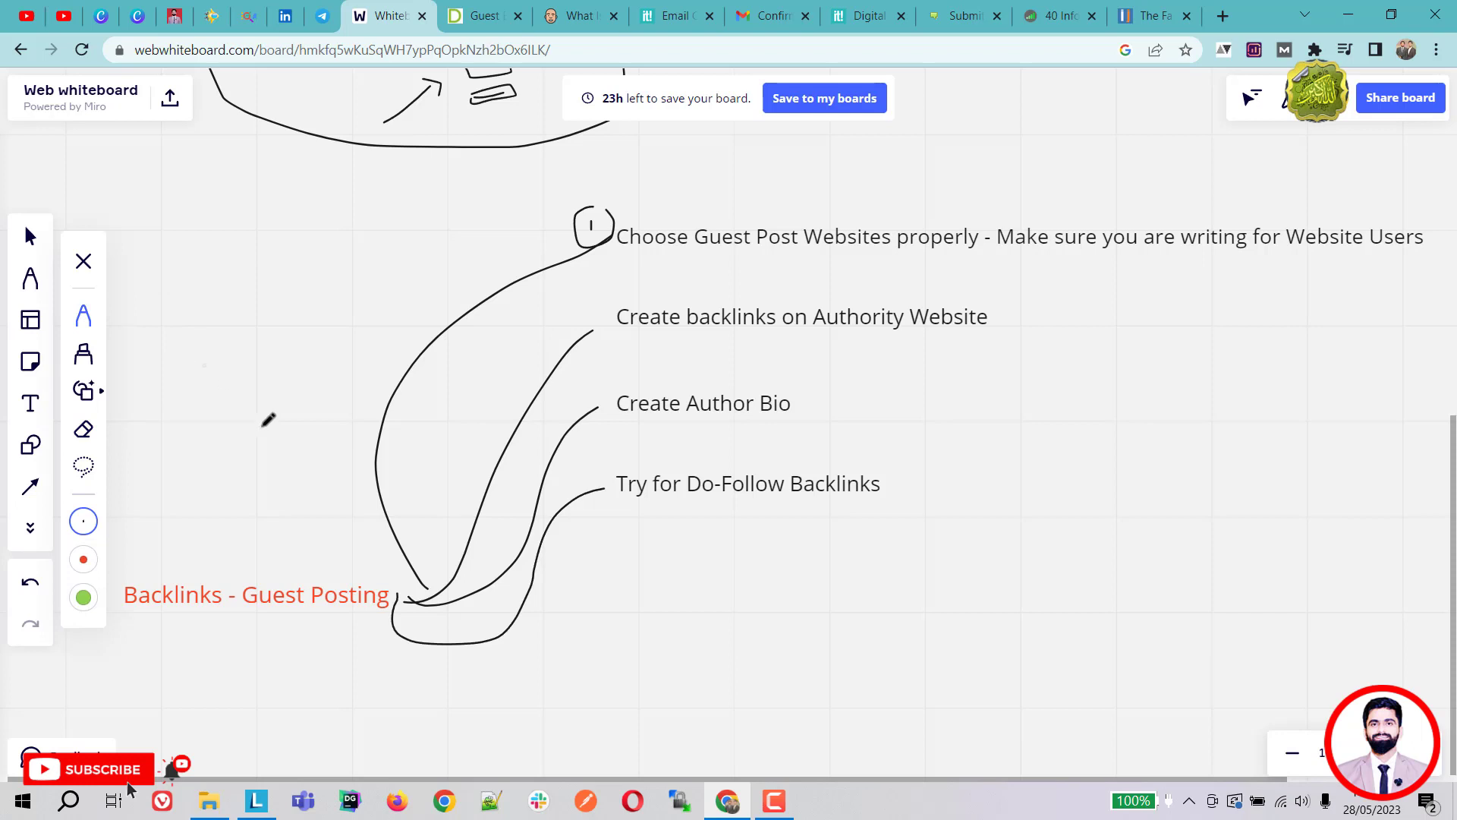
{"action": "mouse_move", "coordinate": [731, 509]}
{"action": "left_mouse_down"}
{"action": "mouse_move", "coordinate": [922, 537]}
{"action": "mouse_move", "coordinate": [849, 598]}
{"action": "left_mouse_up"}
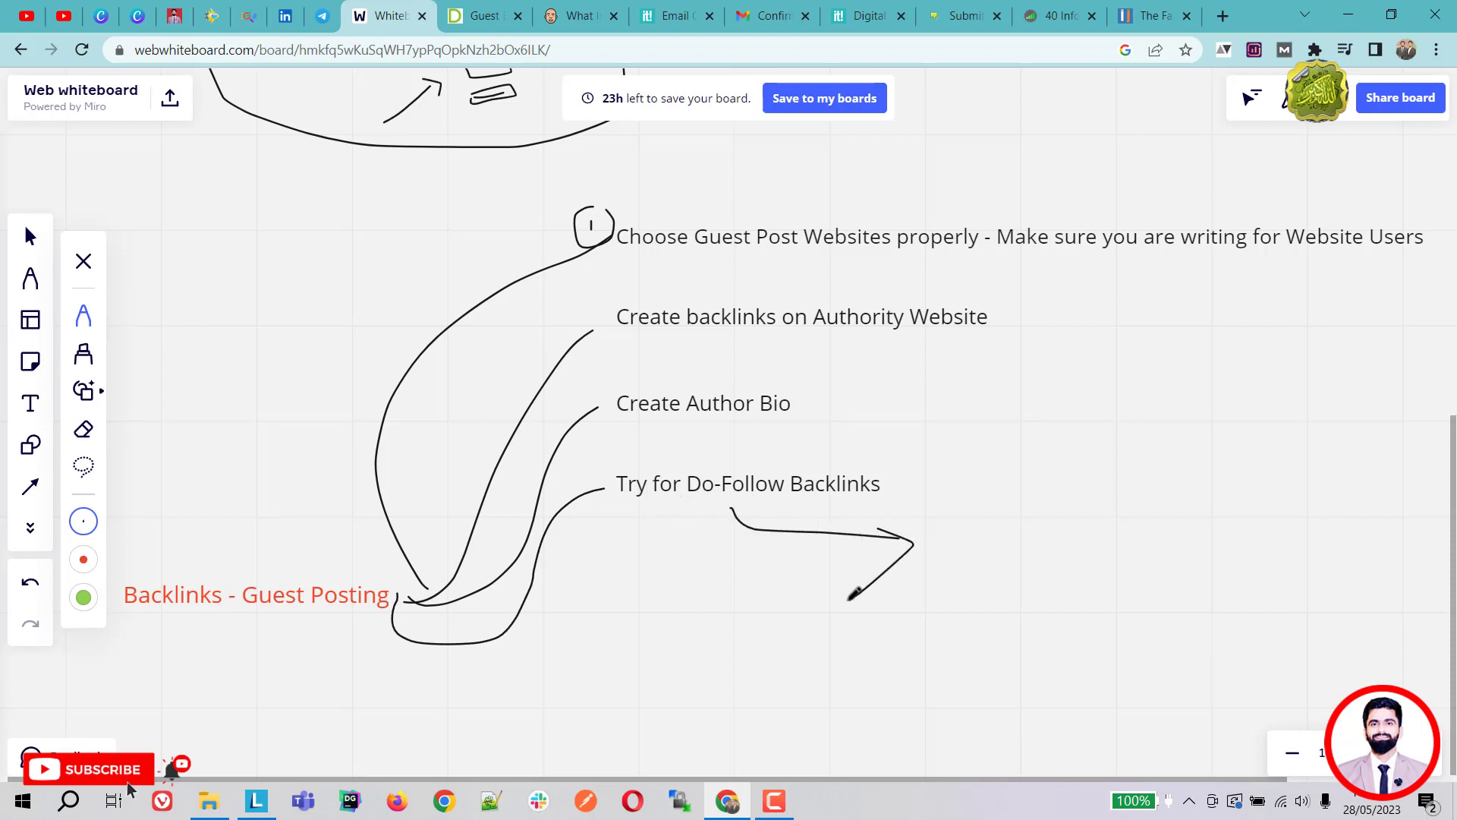
{"action": "mouse_move", "coordinate": [769, 455]}
{"action": "left_mouse_down"}
{"action": "mouse_move", "coordinate": [683, 482]}
{"action": "mouse_move", "coordinate": [777, 497]}
{"action": "mouse_move", "coordinate": [776, 452]}
{"action": "left_mouse_up"}
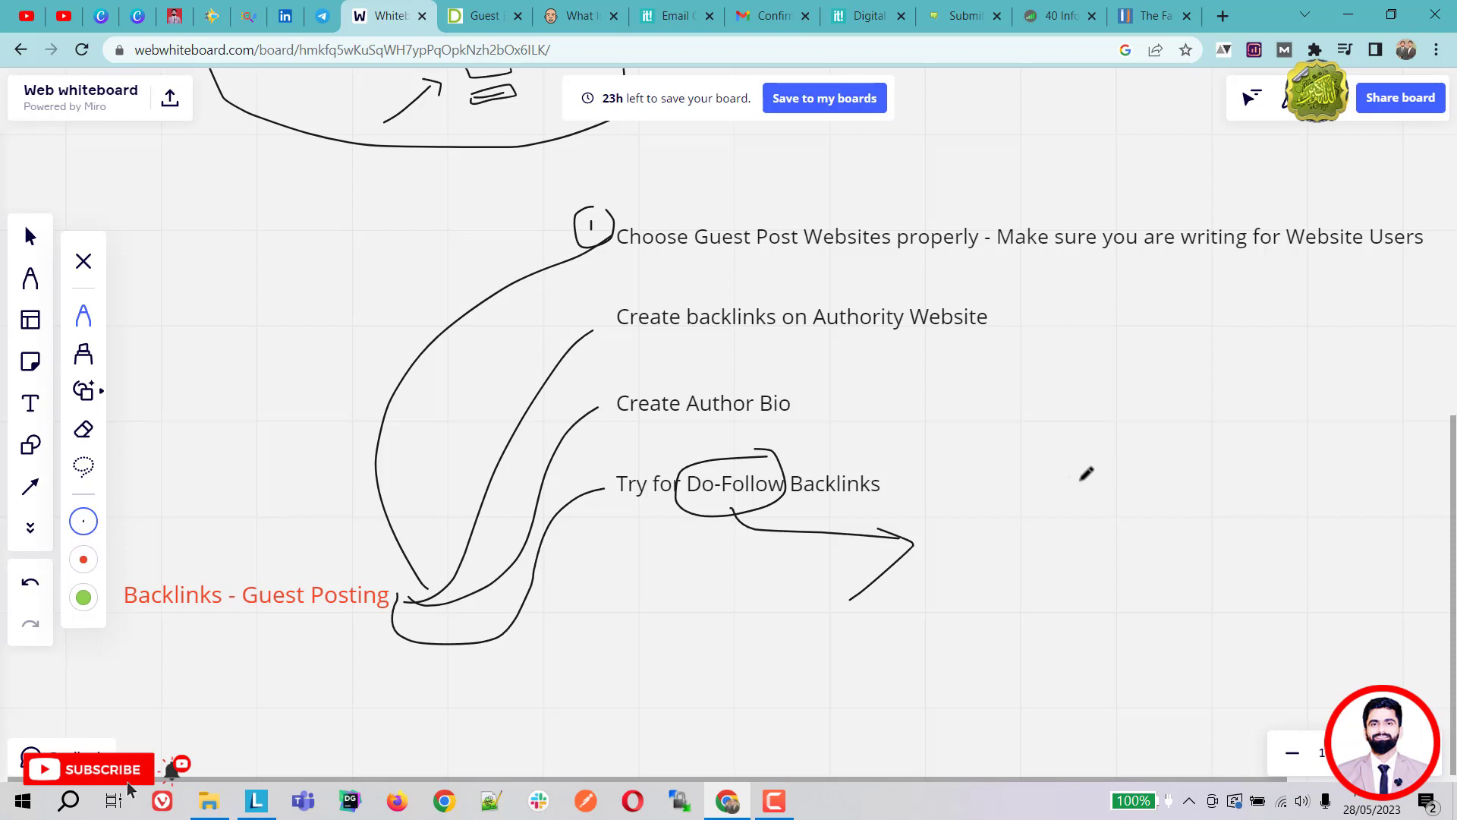
Open the Google homepage in a new browser tab
{"action": "left_click", "coordinate": [1223, 16]}
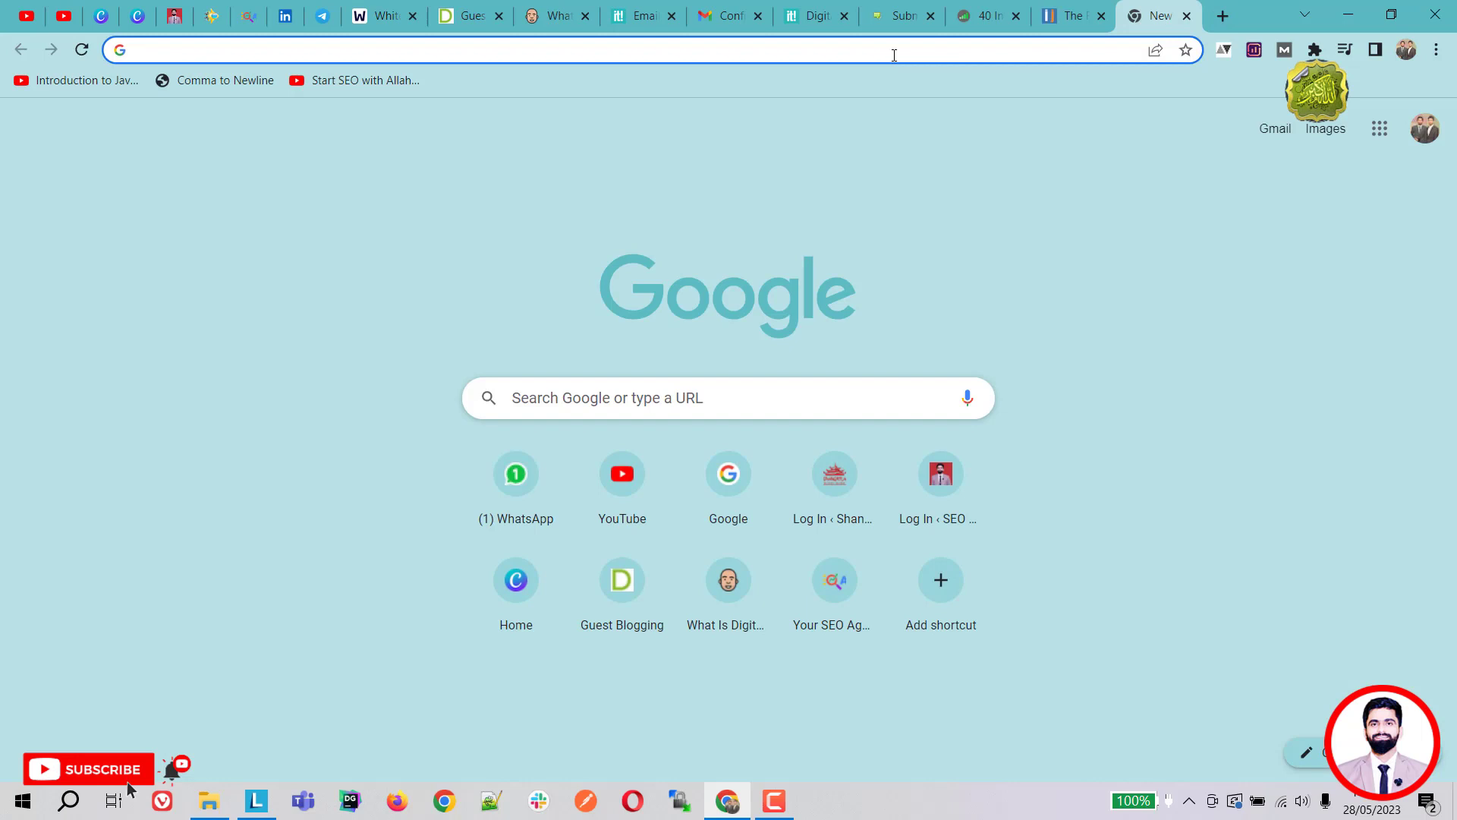
{"action": "left_click", "coordinate": [894, 54]}
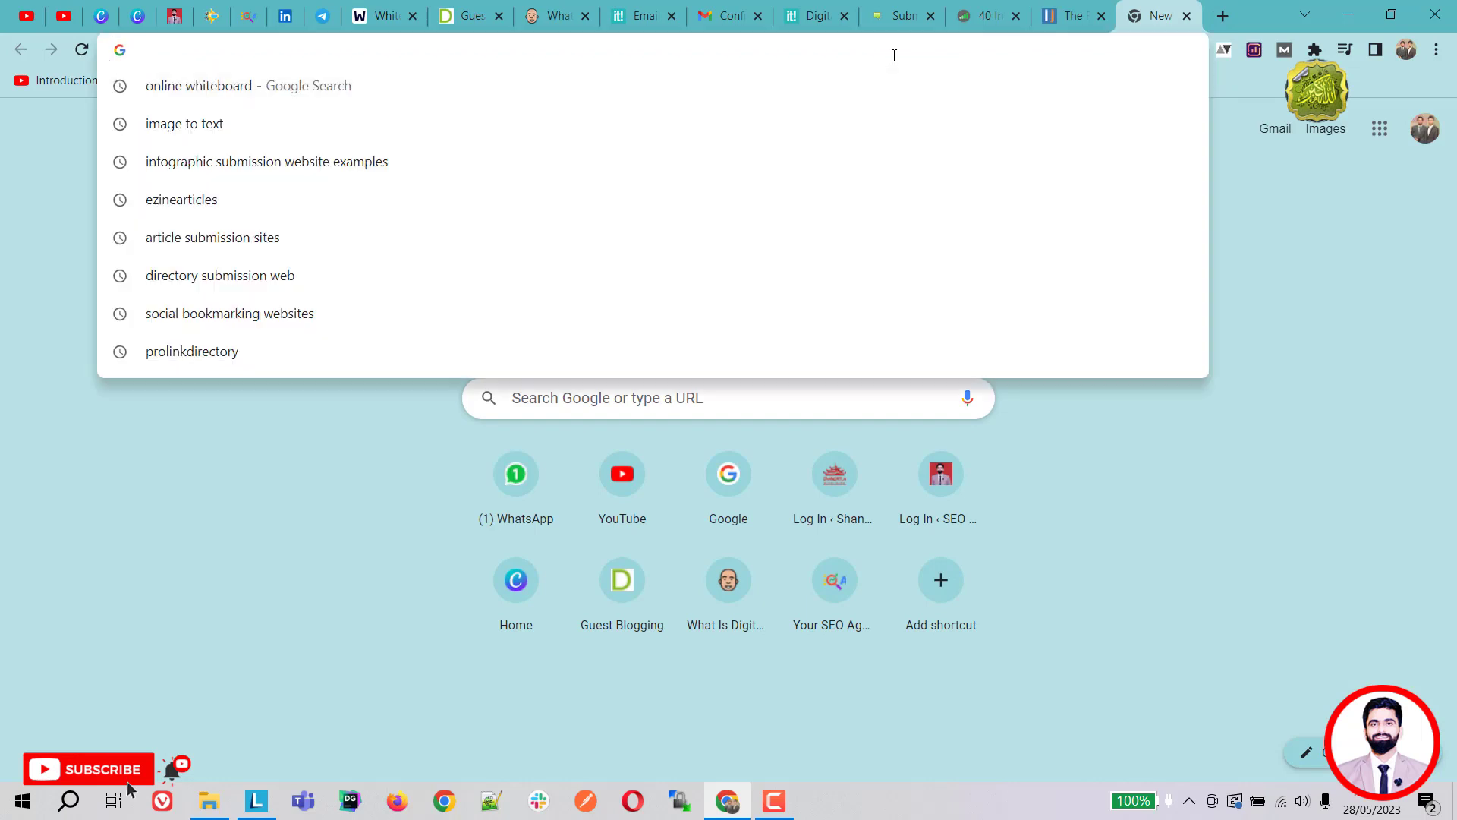
{"action": "type", "text": "goo"}
{"action": "key", "text": "Return"}
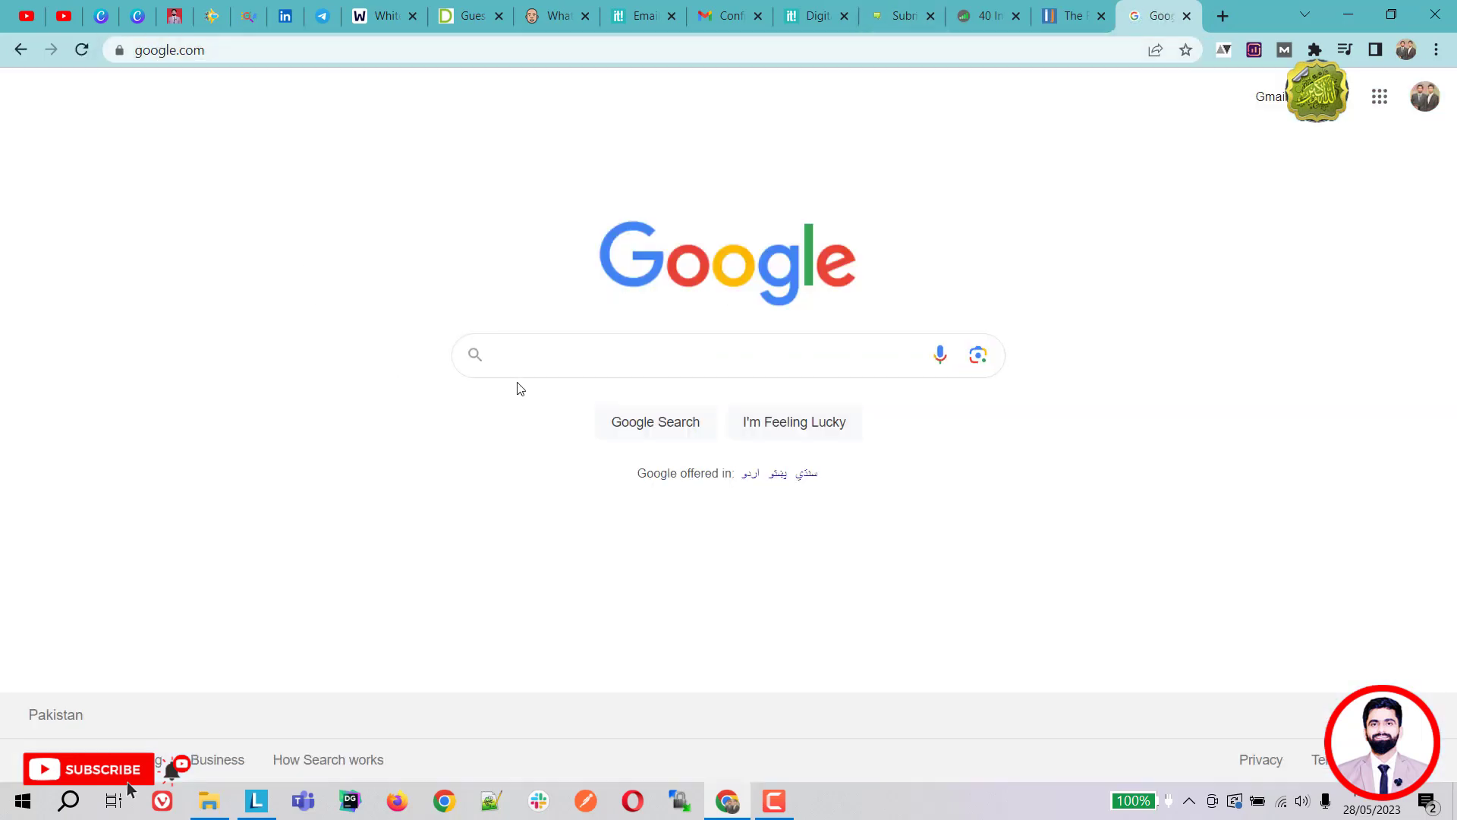
Search Google for interior design + intitle "Write for us" and highlight the result count
{"action": "left_click", "coordinate": [552, 351]}
{"action": "type", "text": "i"}
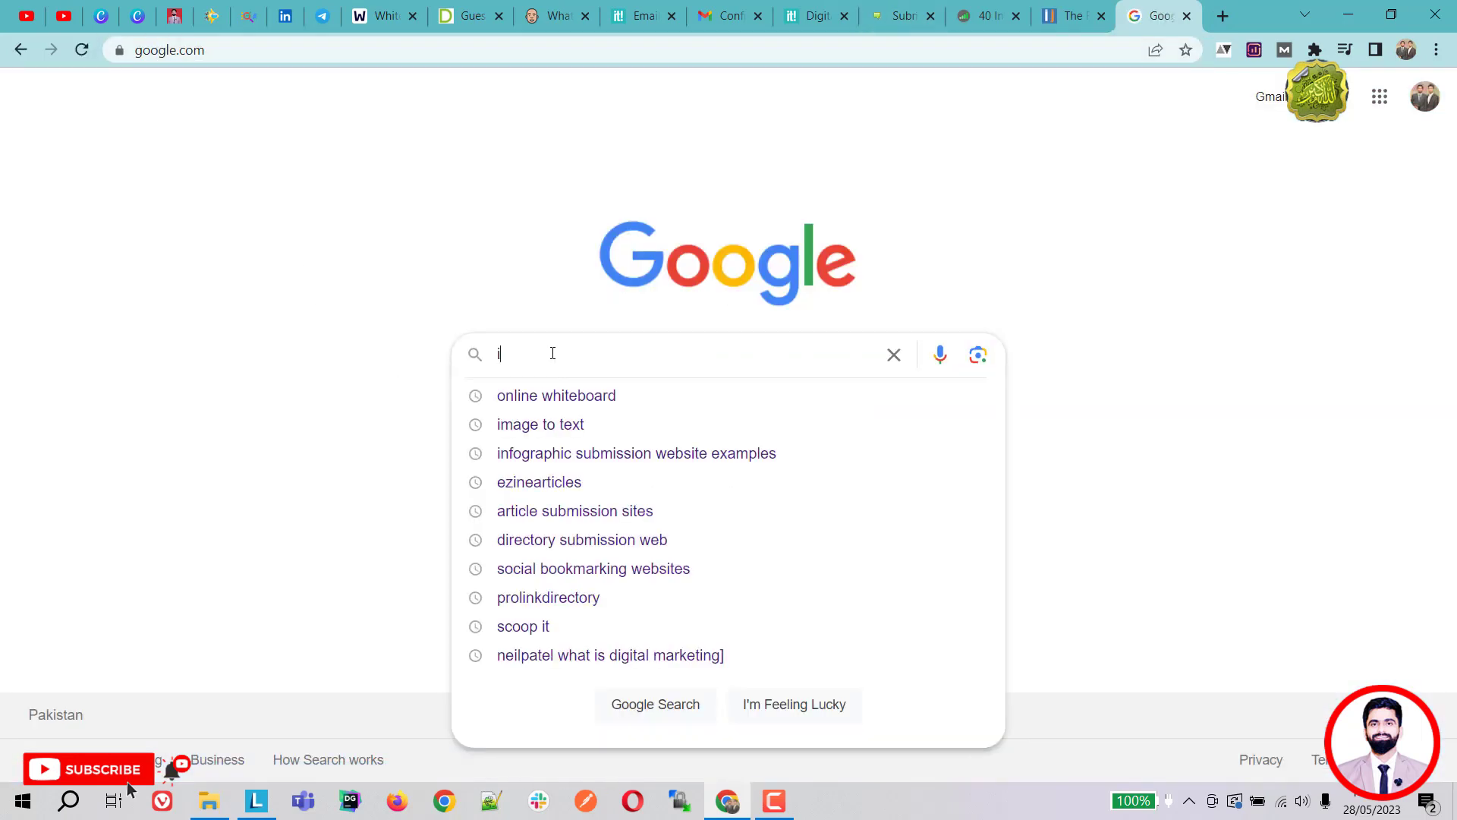
{"action": "type", "text": "ntre"}
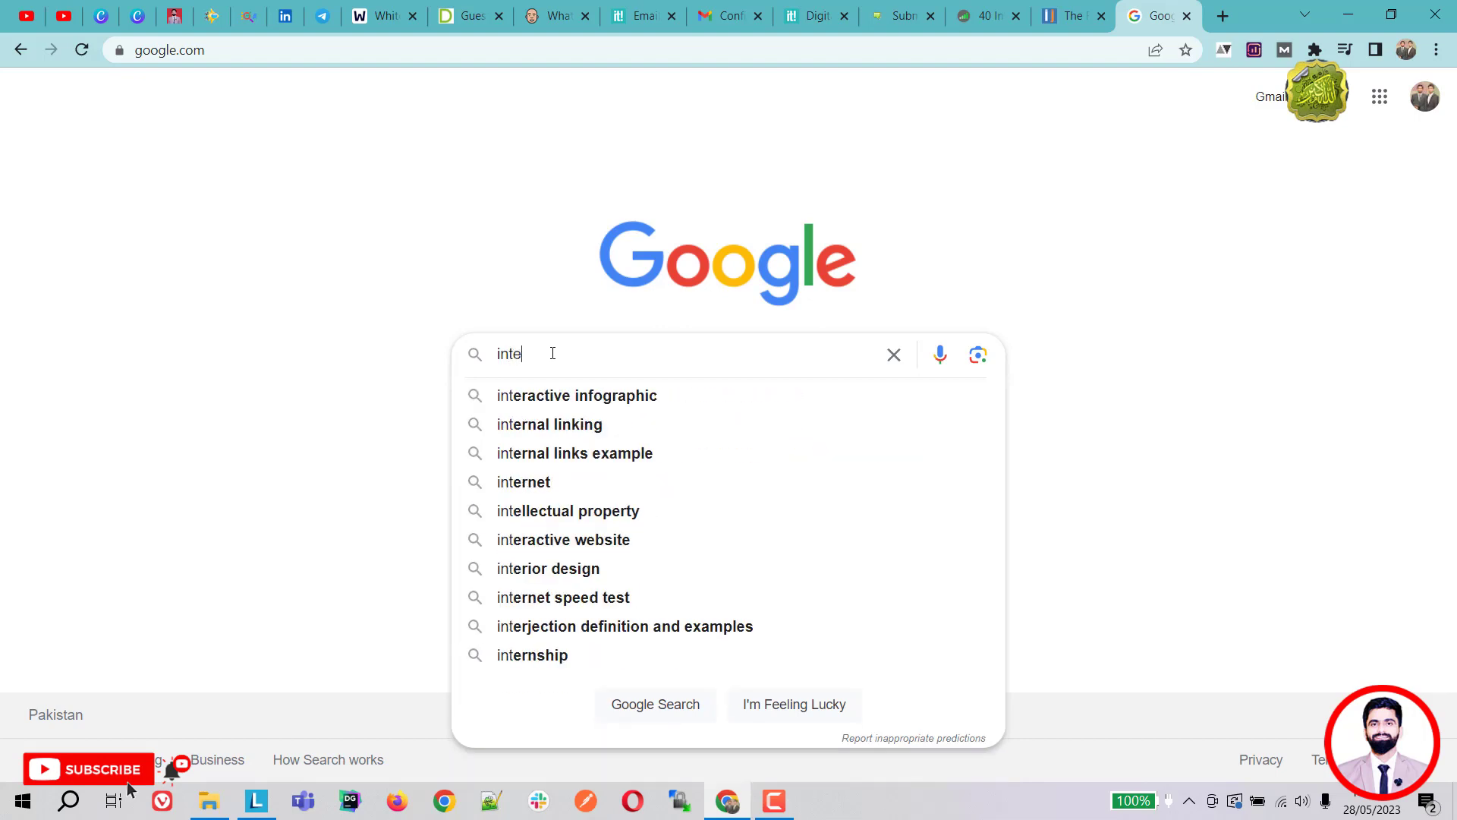
{"action": "type", "text": "rior design"}
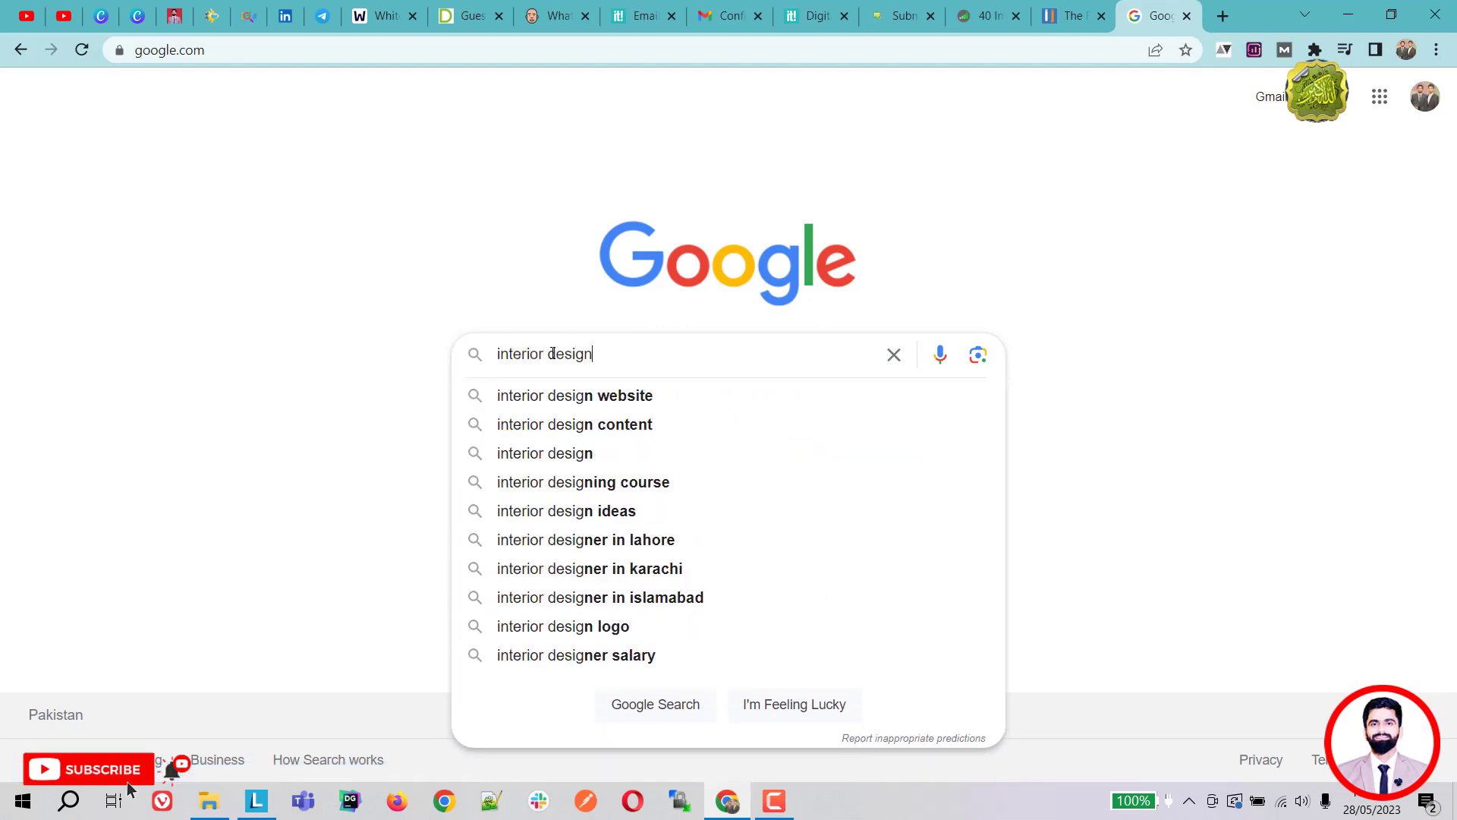
{"action": "type", "text": " + "}
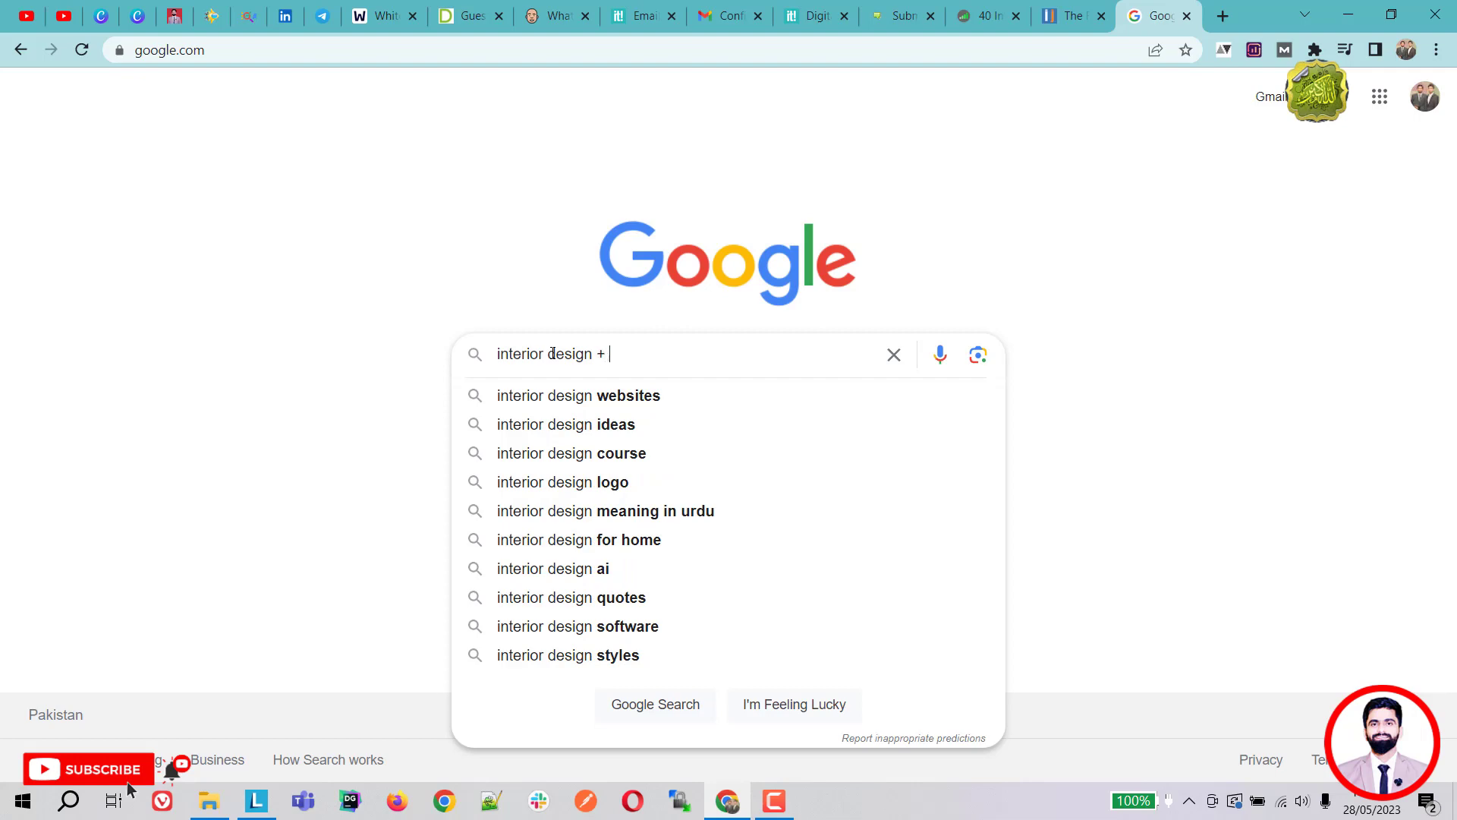
{"action": "type", "text": "intitle"}
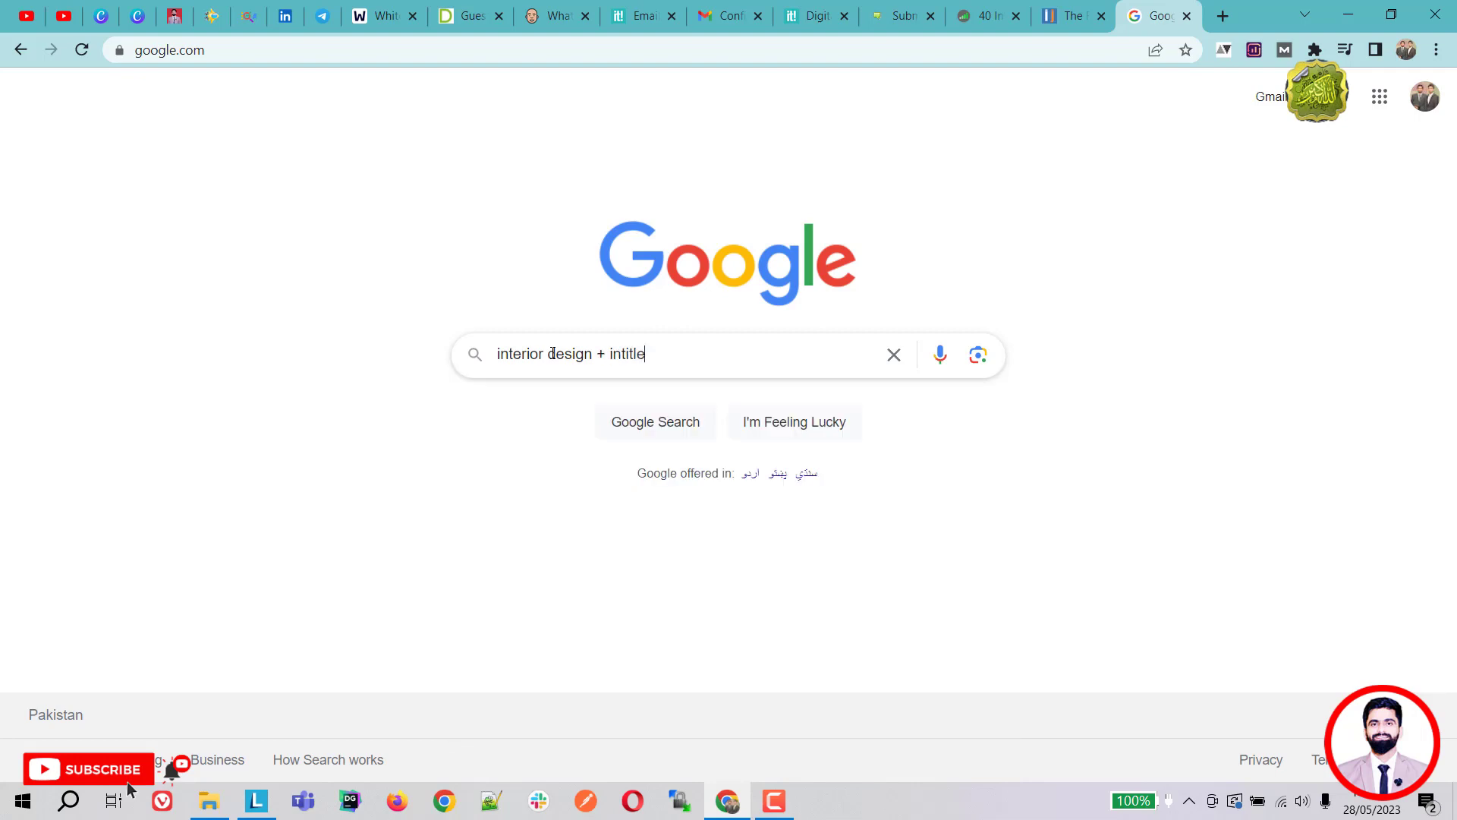
{"action": "type", "text": " \"Write for us\""}
{"action": "key", "text": "Return"}
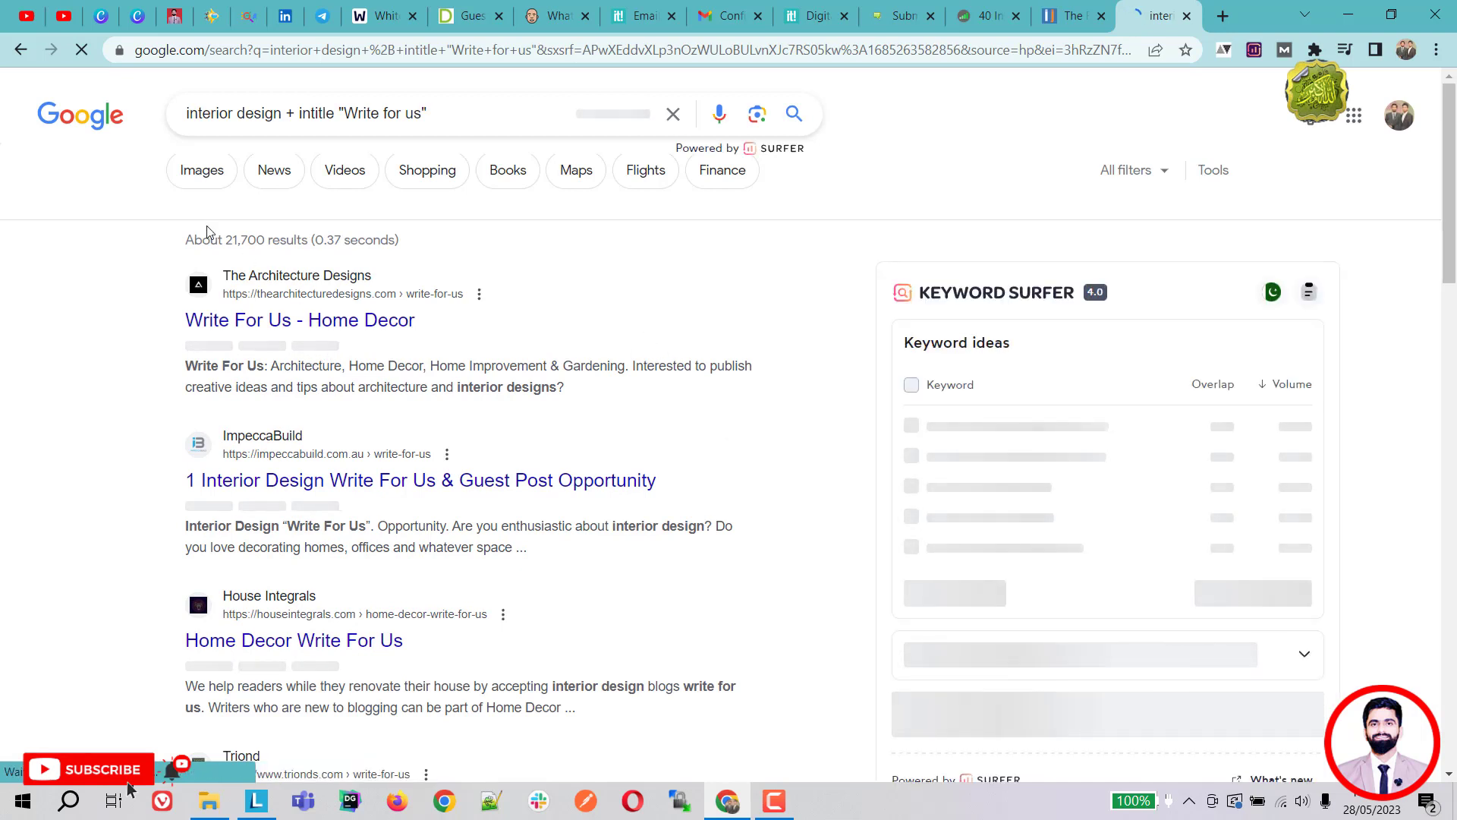
{"action": "left_click_drag", "start_coordinate": [225, 240], "coordinate": [308, 254]}
{"action": "left_click", "coordinate": [37, 310]}
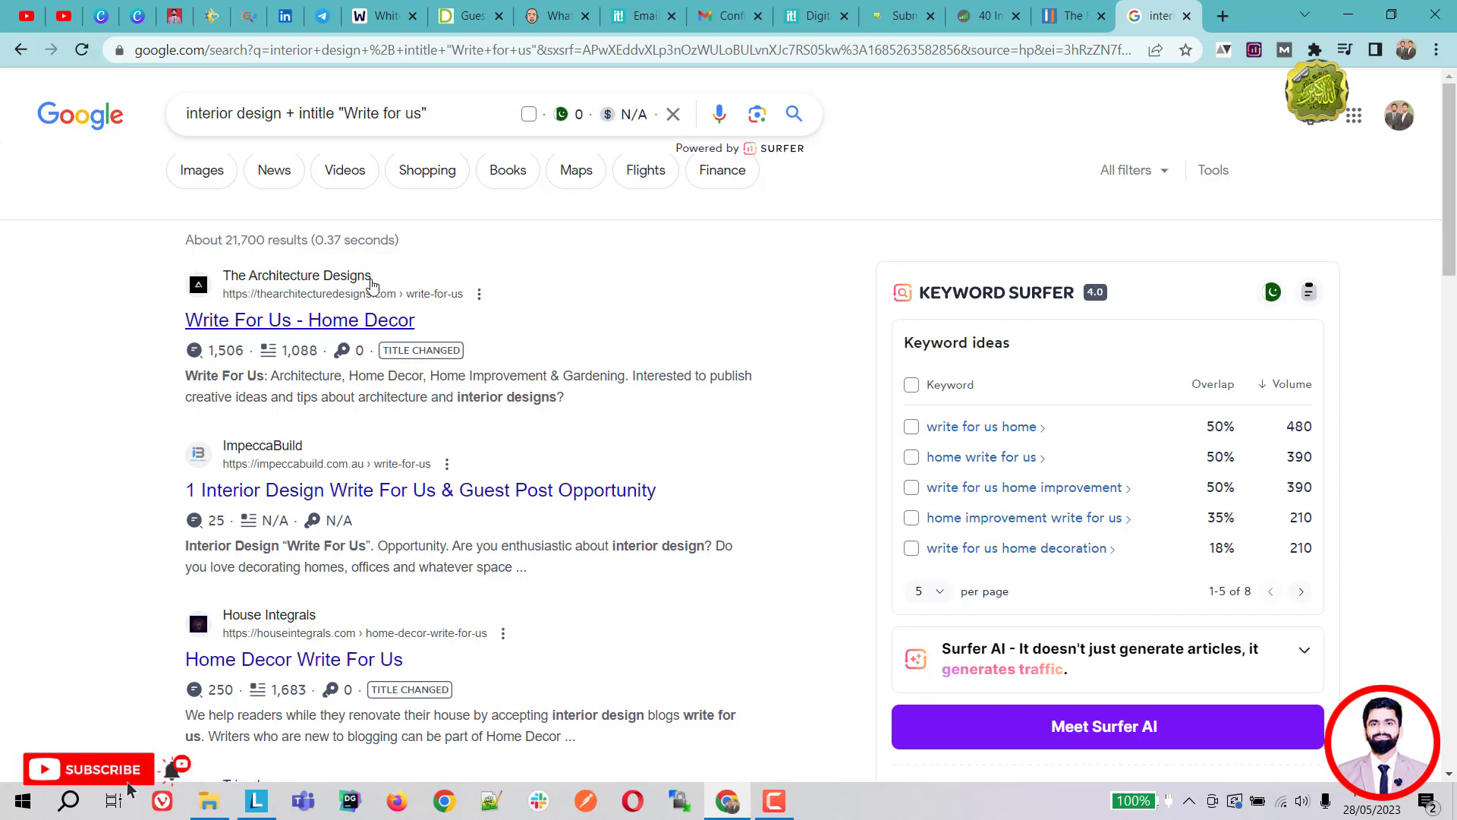
Open the House Integrals "Home Decor Write For Us" and Triond "Write for Us Home Décor" results in new tabs
{"action": "scroll", "coordinate": [357, 364], "scroll_direction": "down", "scroll_amount": 3}
{"action": "right_click", "coordinate": [325, 377]}
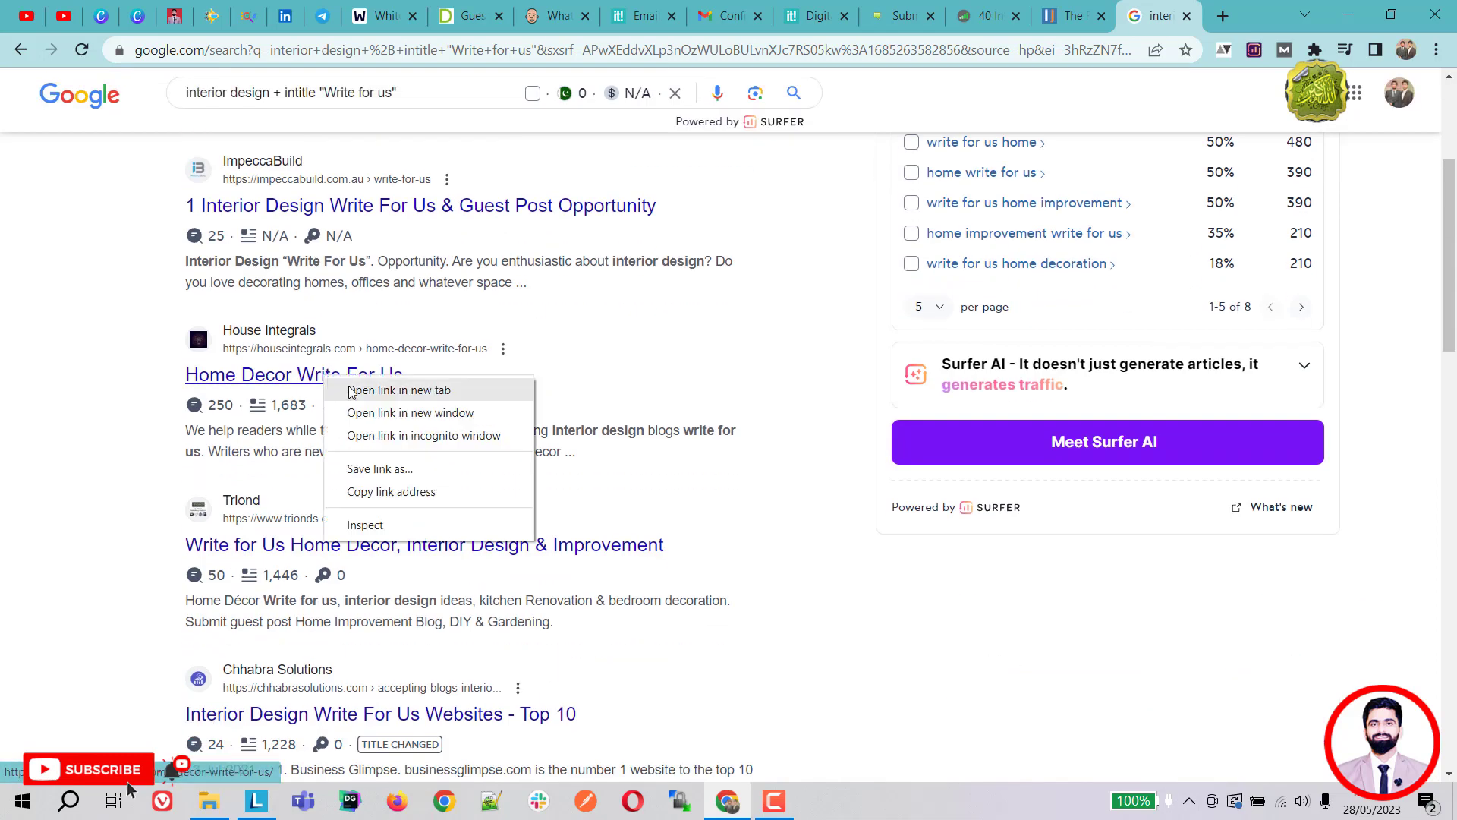
{"action": "left_click", "coordinate": [351, 391]}
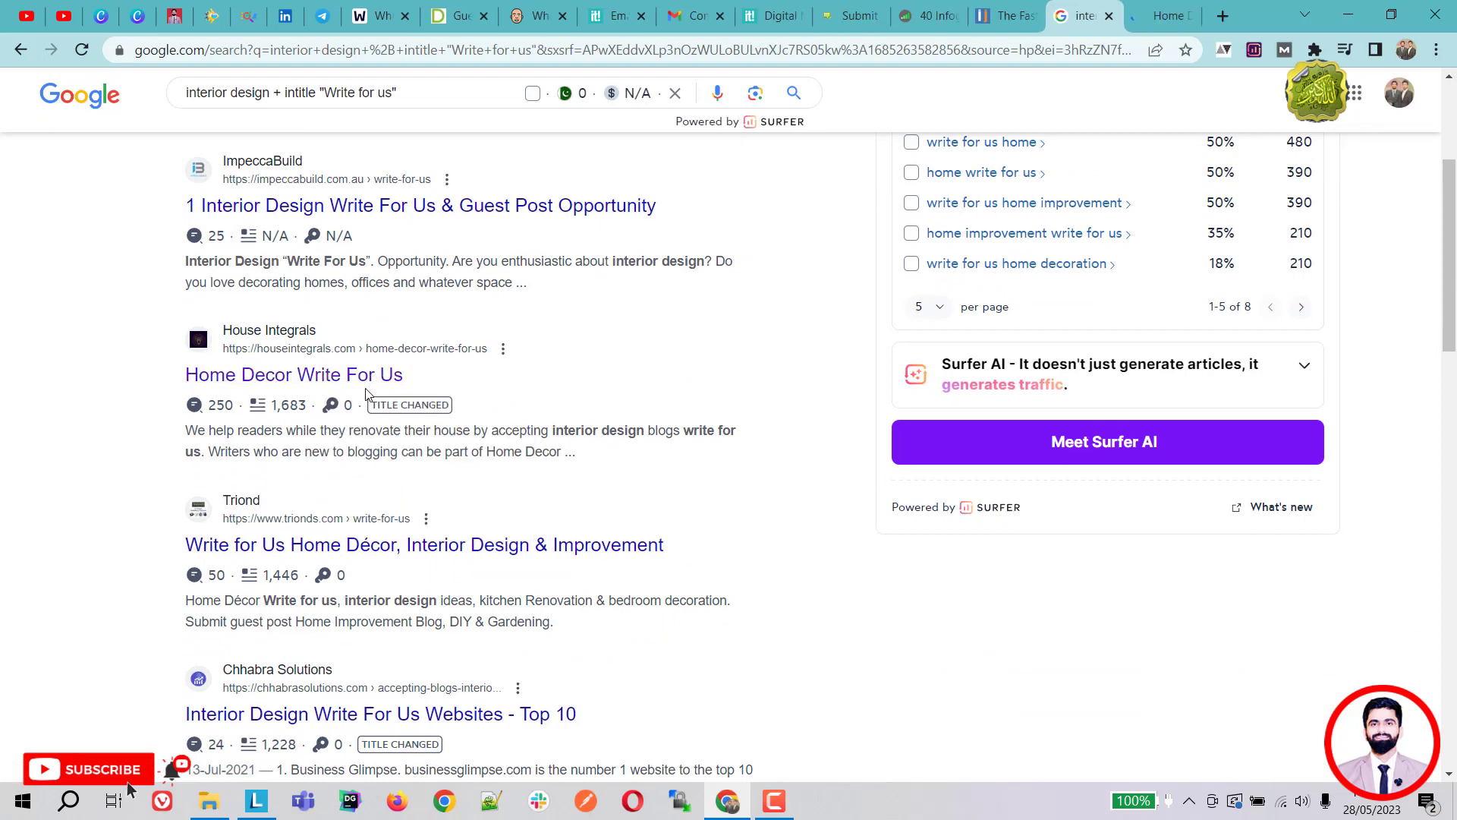
{"action": "scroll", "coordinate": [366, 393], "scroll_direction": "down", "scroll_amount": 2}
{"action": "right_click", "coordinate": [372, 360]}
{"action": "left_click", "coordinate": [389, 382]}
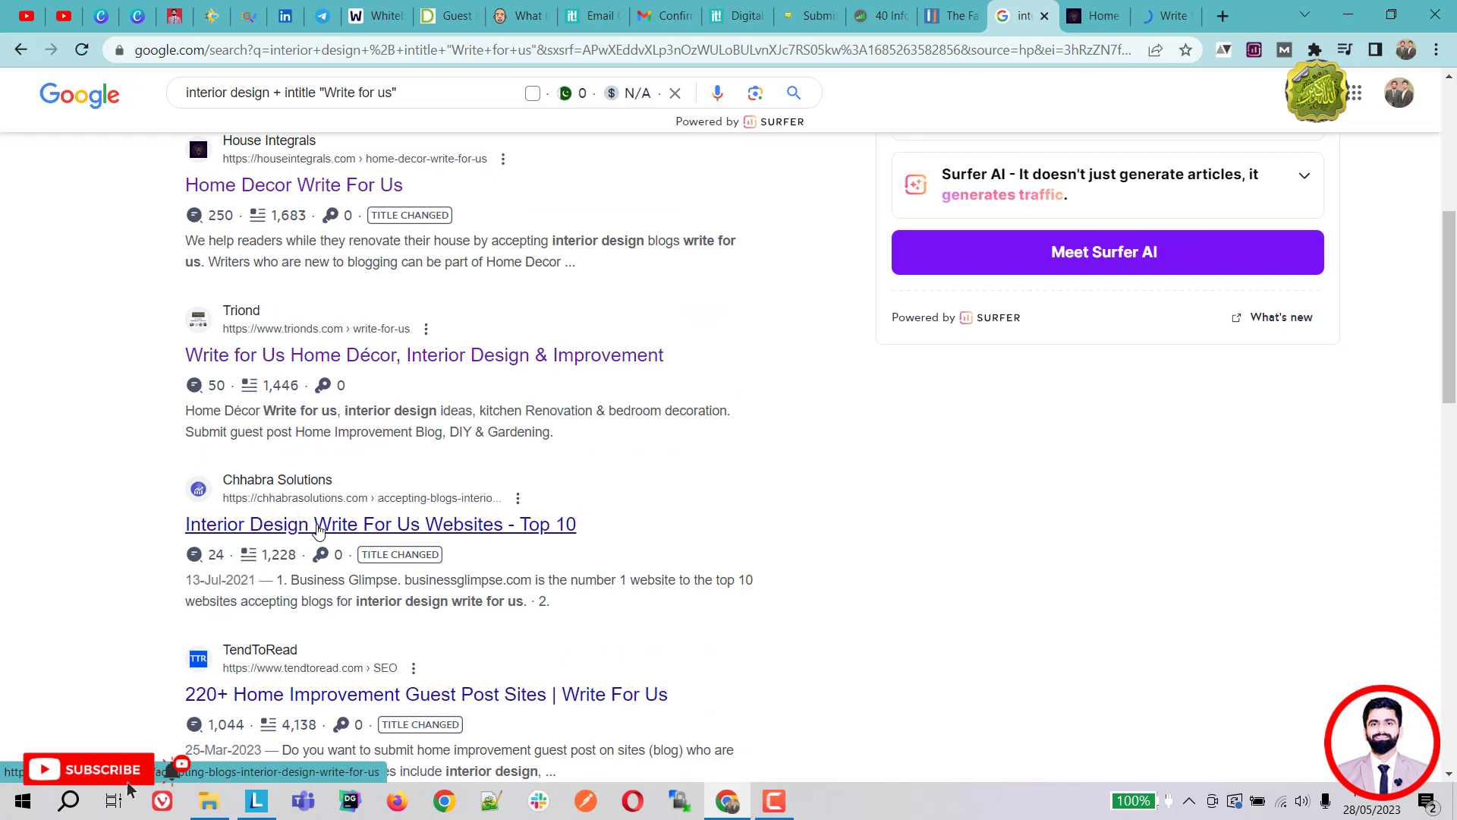
Open the TendToRead "220+ Home Improvement Guest Post Sites" result in a new tab
{"action": "scroll", "coordinate": [465, 538], "scroll_direction": "down", "scroll_amount": 5}
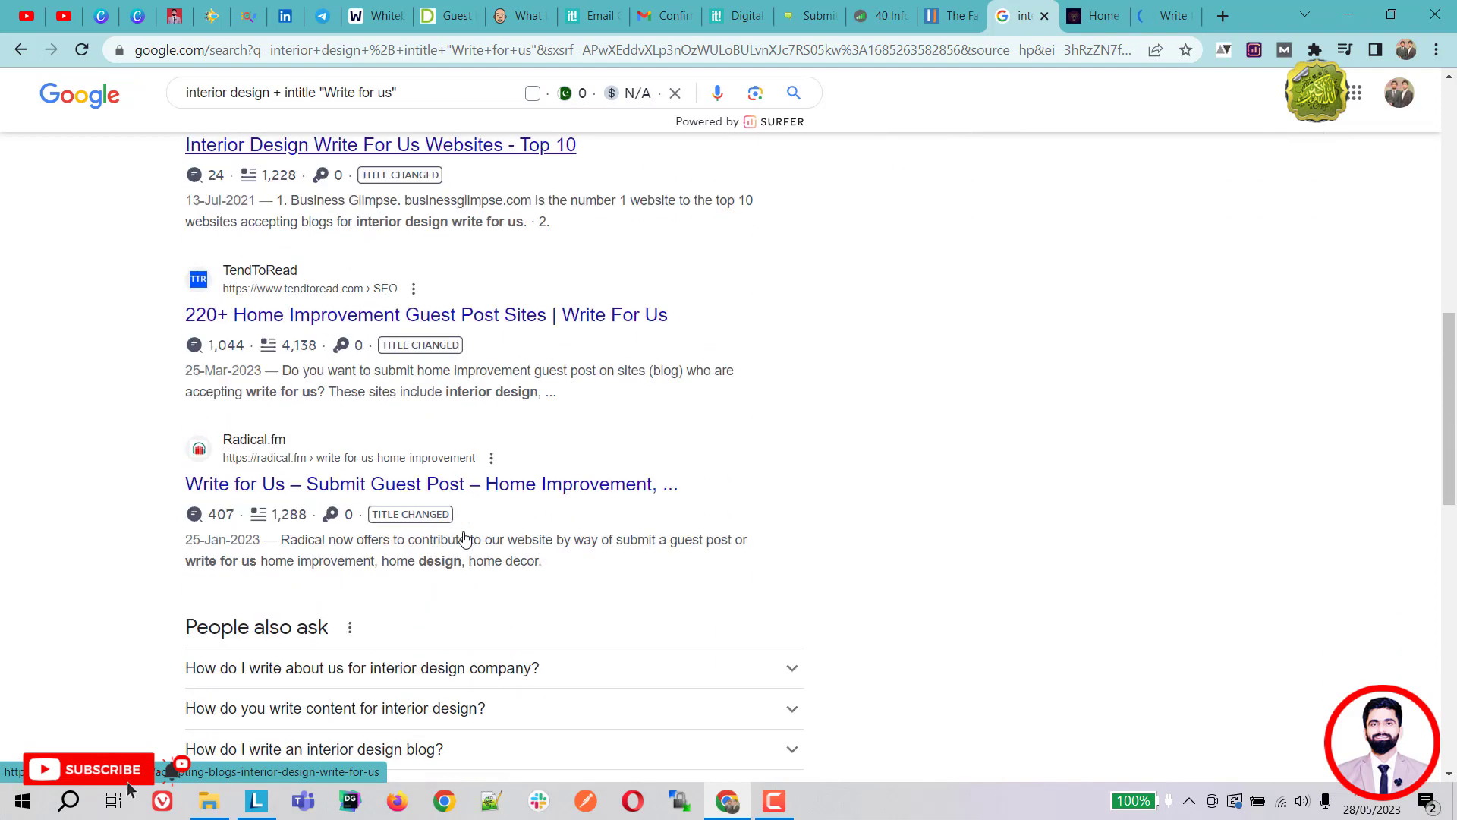
{"action": "scroll", "coordinate": [465, 538], "scroll_direction": "up", "scroll_amount": 5}
{"action": "right_click", "coordinate": [304, 531]}
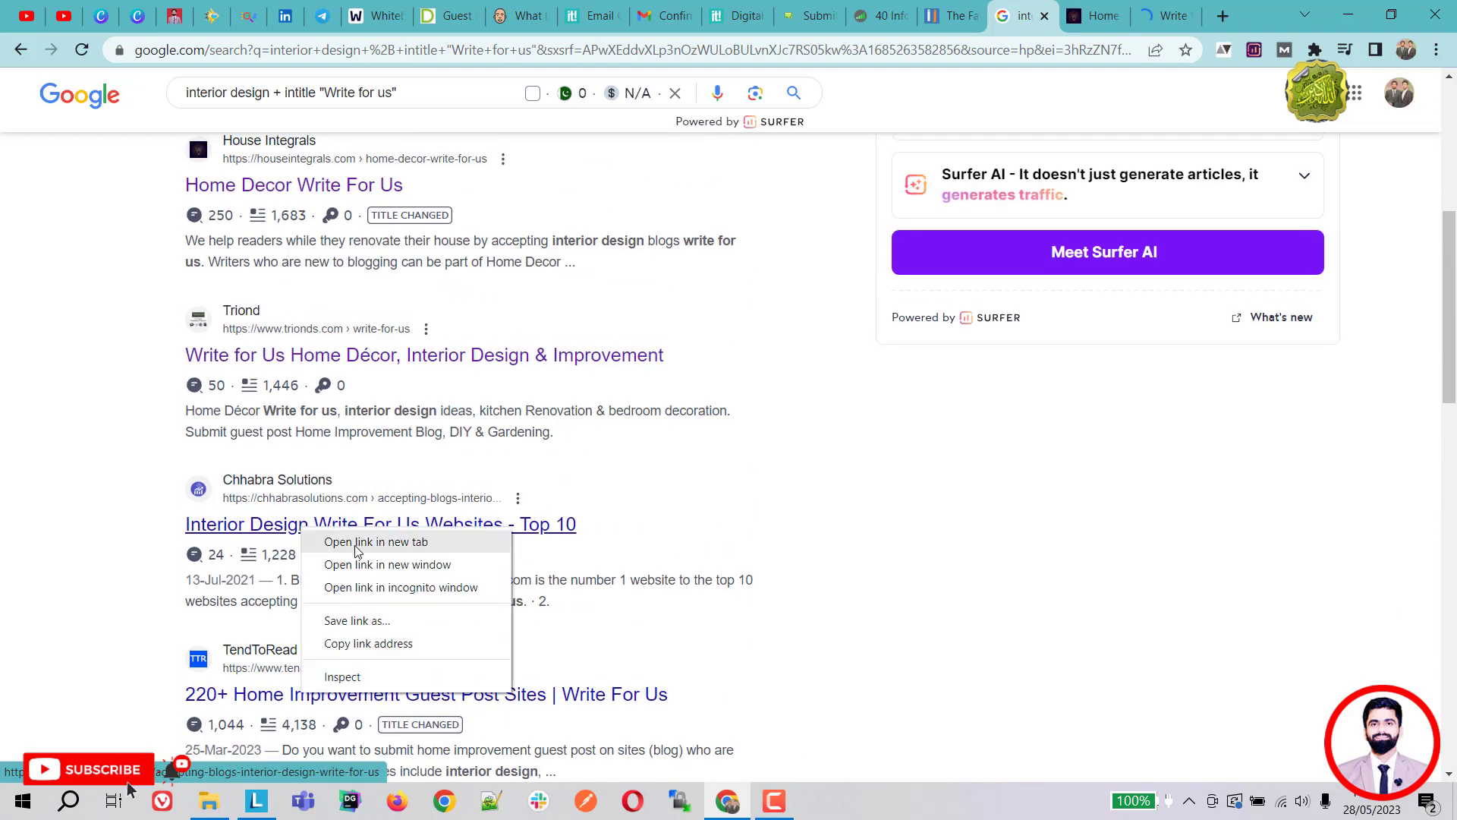
{"action": "right_click", "coordinate": [291, 538]}
{"action": "left_click", "coordinate": [338, 550]}
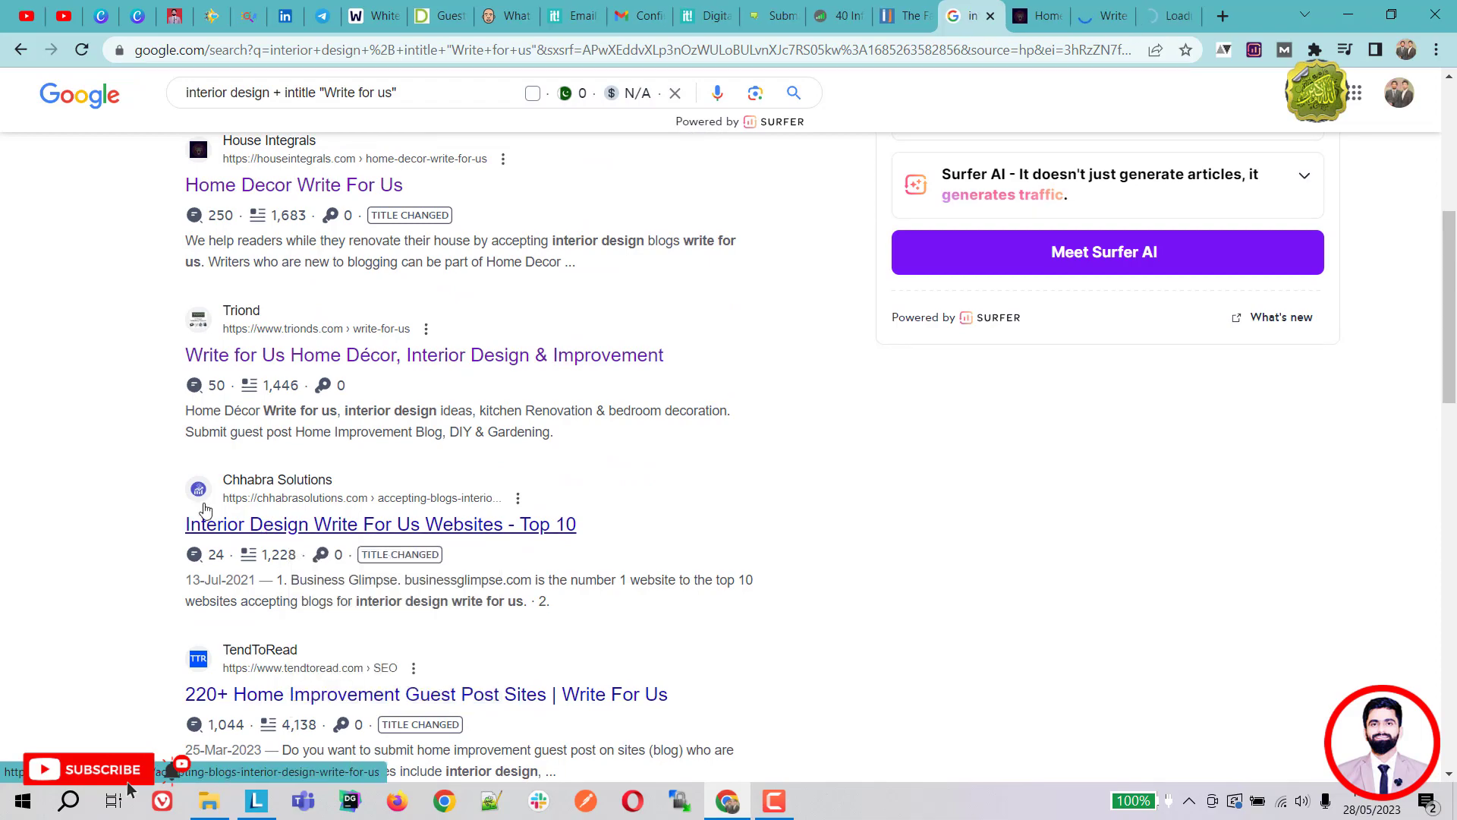
{"action": "scroll", "coordinate": [205, 509], "scroll_direction": "up", "scroll_amount": 6}
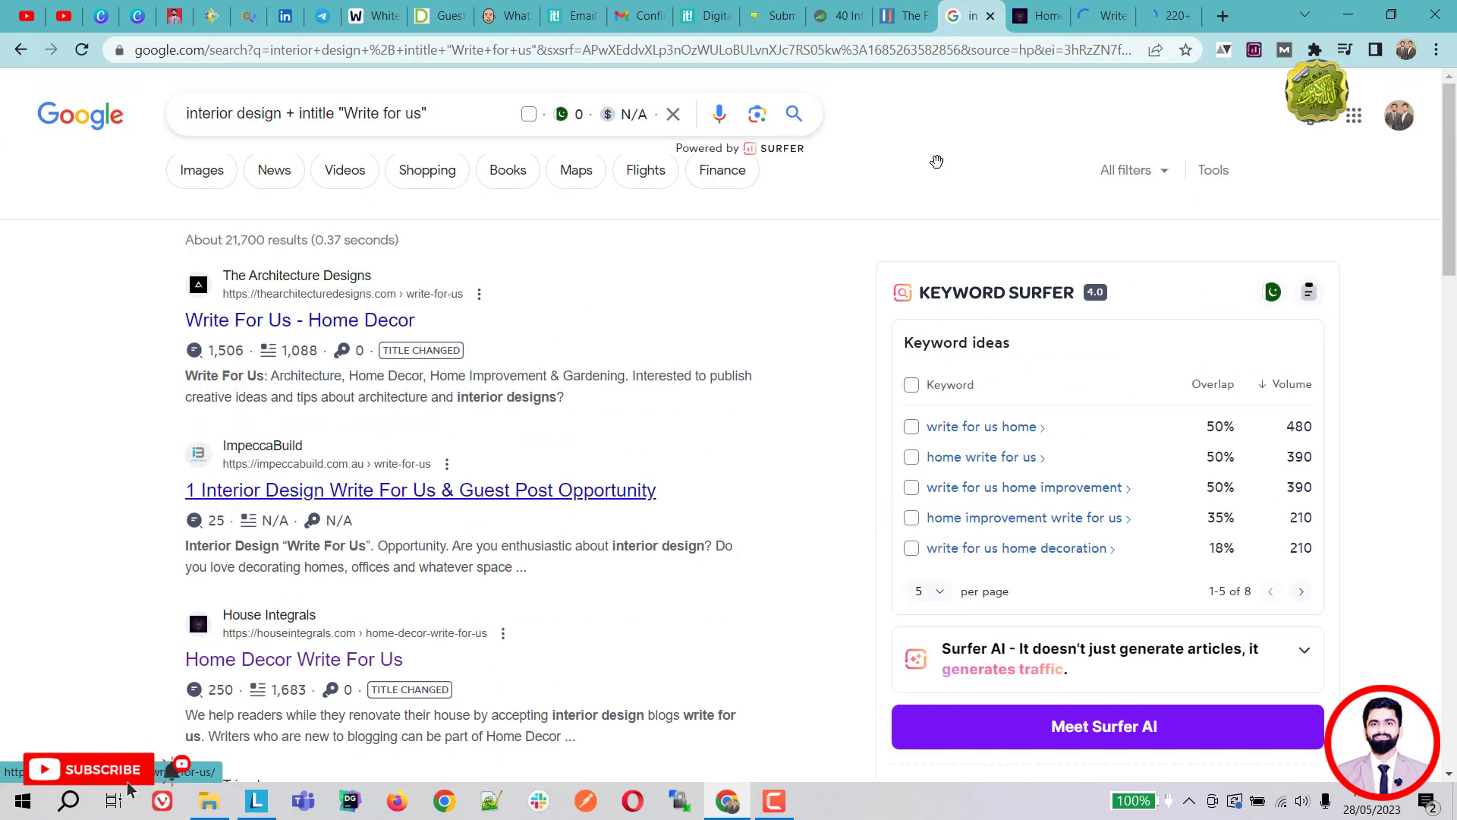
Switch to the House Integrals page and highlight its "Who can write for us?" heading
{"action": "left_click", "coordinate": [1038, 15]}
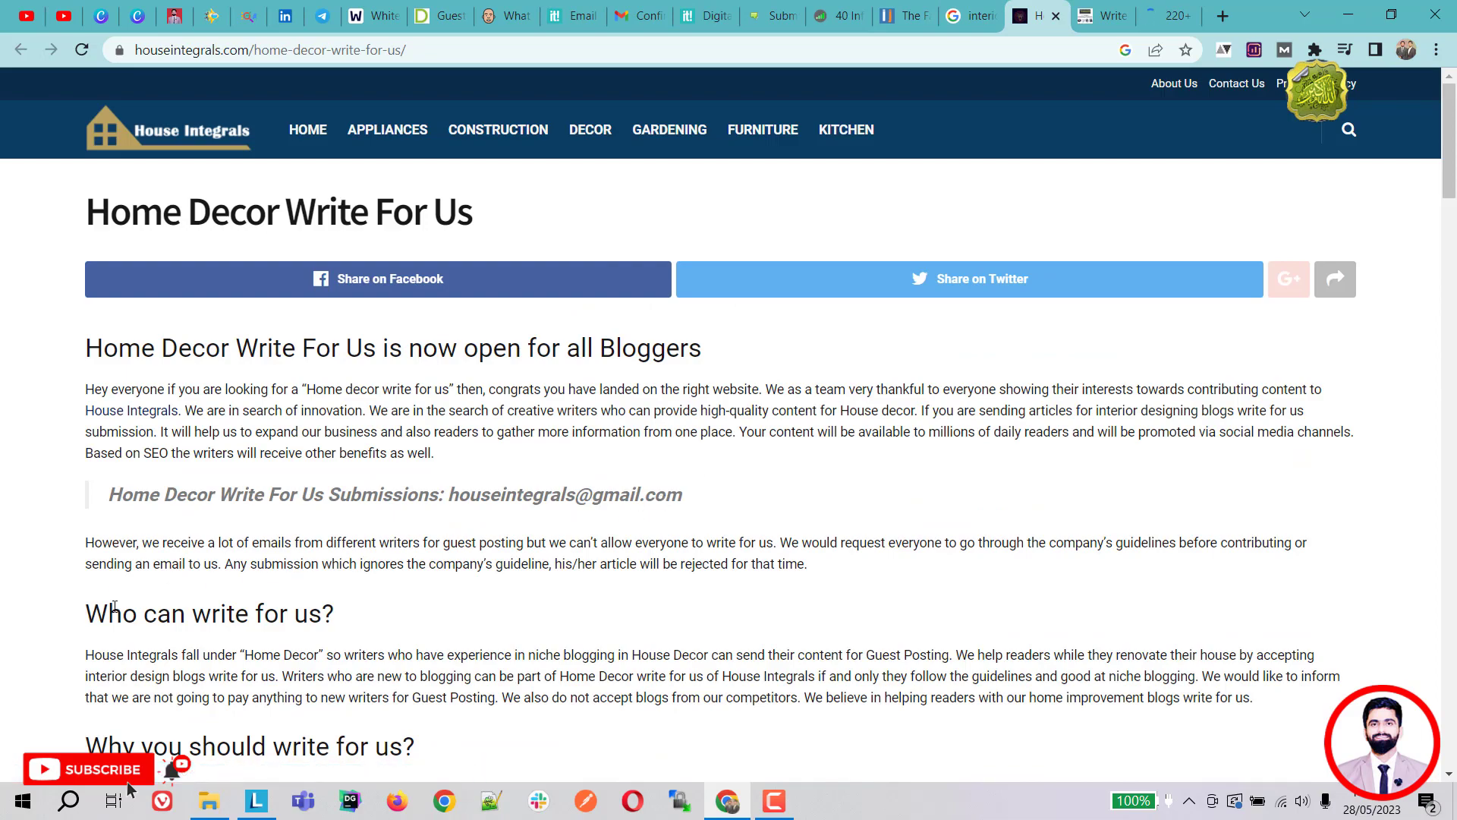
{"action": "left_click_drag", "start_coordinate": [85, 611], "coordinate": [287, 599]}
{"action": "scroll", "coordinate": [286, 598], "scroll_direction": "down", "scroll_amount": 2}
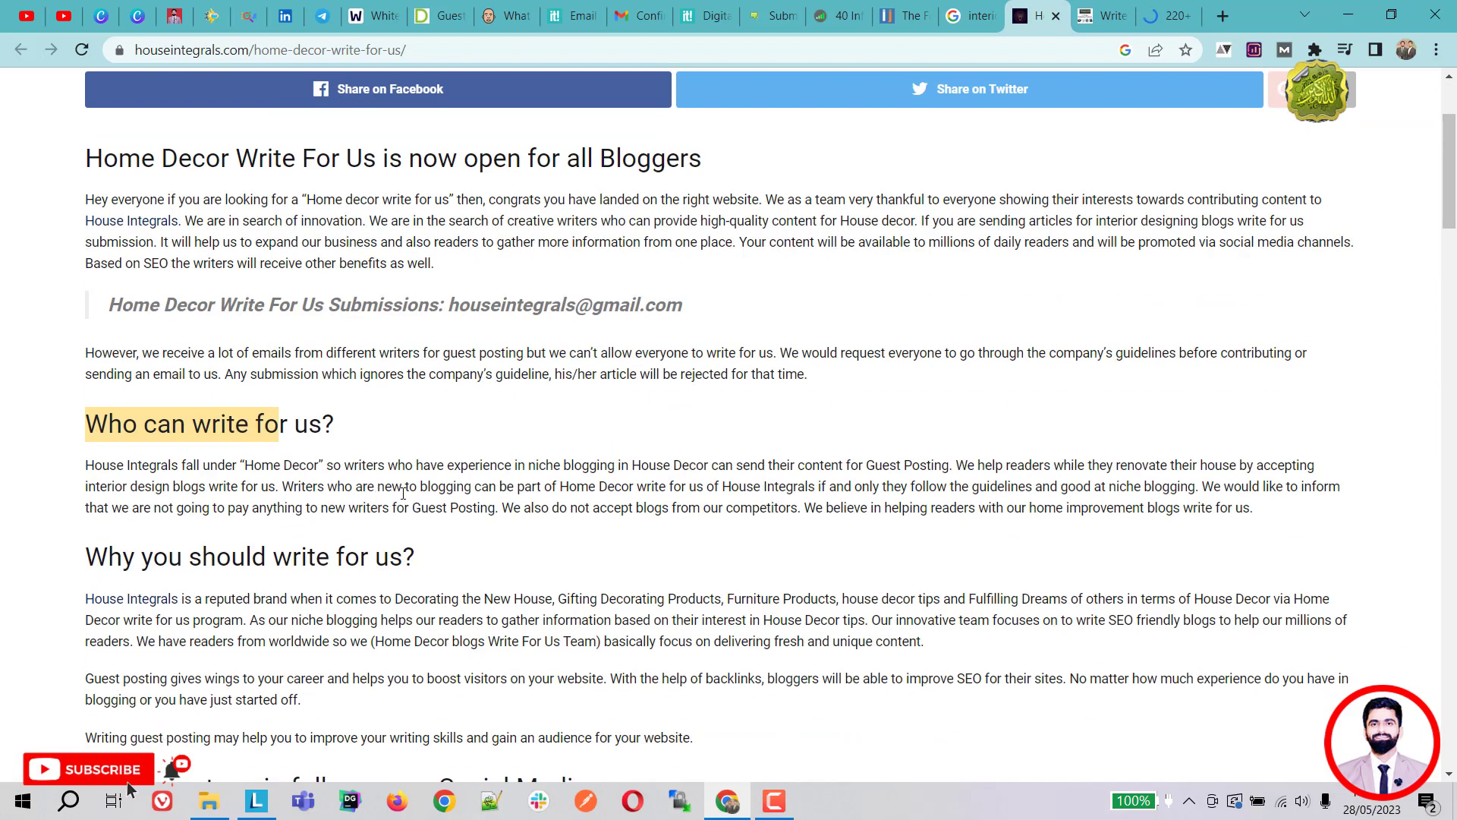
Highlight the "Topic suggestions for Guest Posting" heading and the interior design, gifts and architecture topics in its list
{"action": "scroll", "coordinate": [557, 545], "scroll_direction": "down", "scroll_amount": 7}
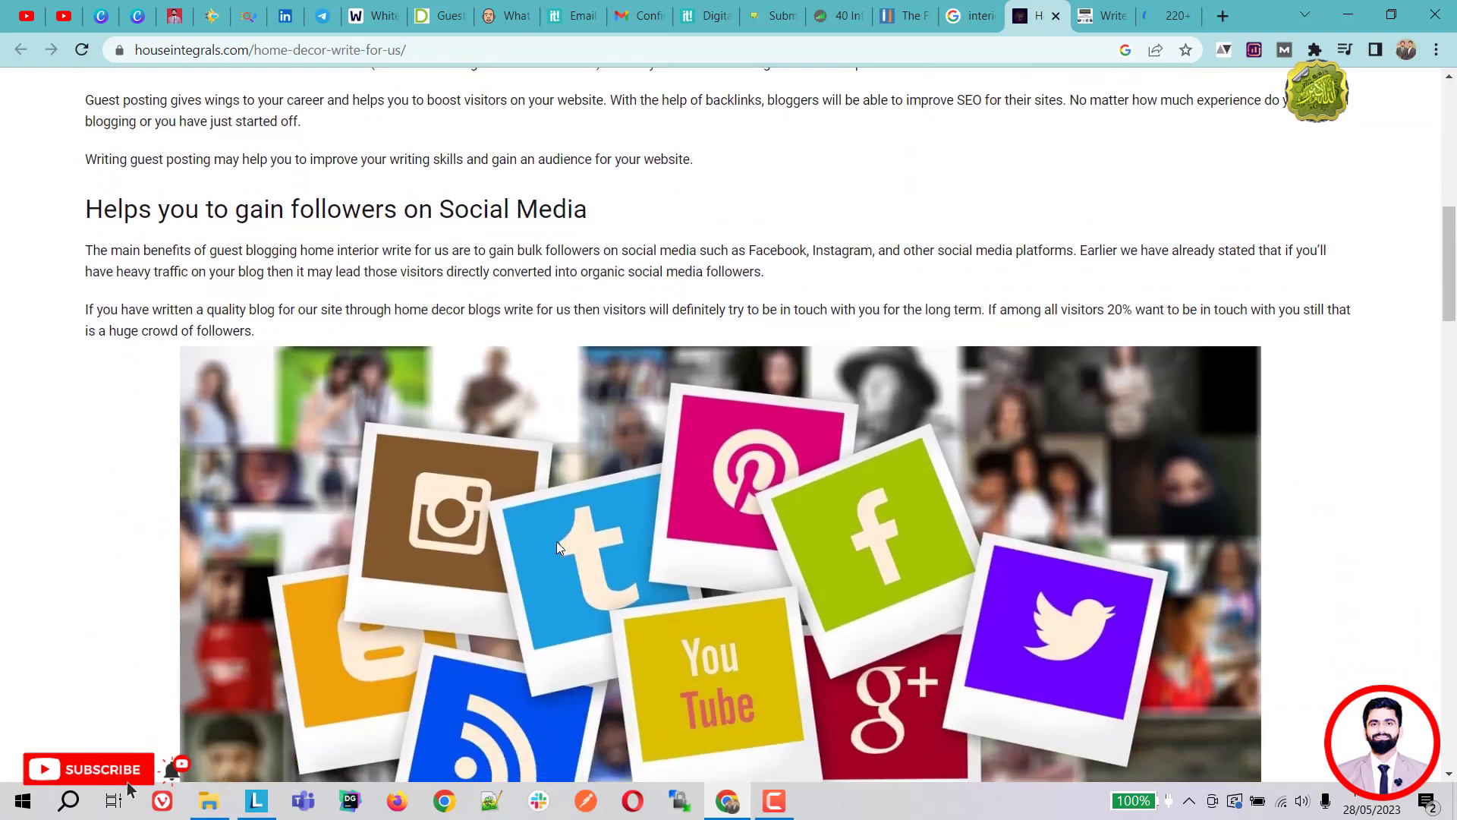
{"action": "scroll", "coordinate": [557, 541], "scroll_direction": "down", "scroll_amount": 12}
{"action": "scroll", "coordinate": [560, 547], "scroll_direction": "up", "scroll_amount": 5}
{"action": "left_click_drag", "start_coordinate": [135, 398], "coordinate": [564, 404]}
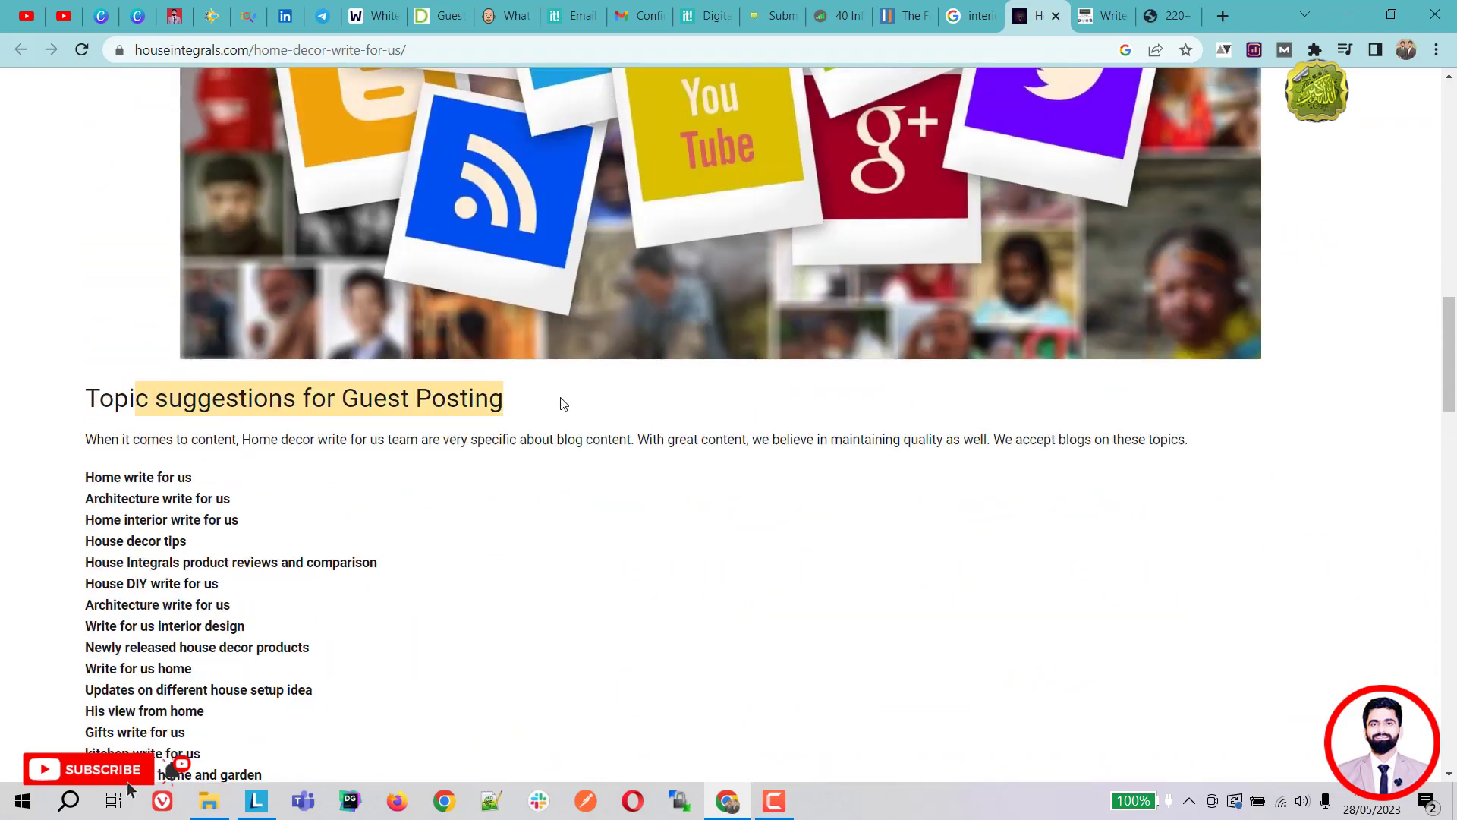
{"action": "scroll", "coordinate": [554, 414], "scroll_direction": "down", "scroll_amount": 1}
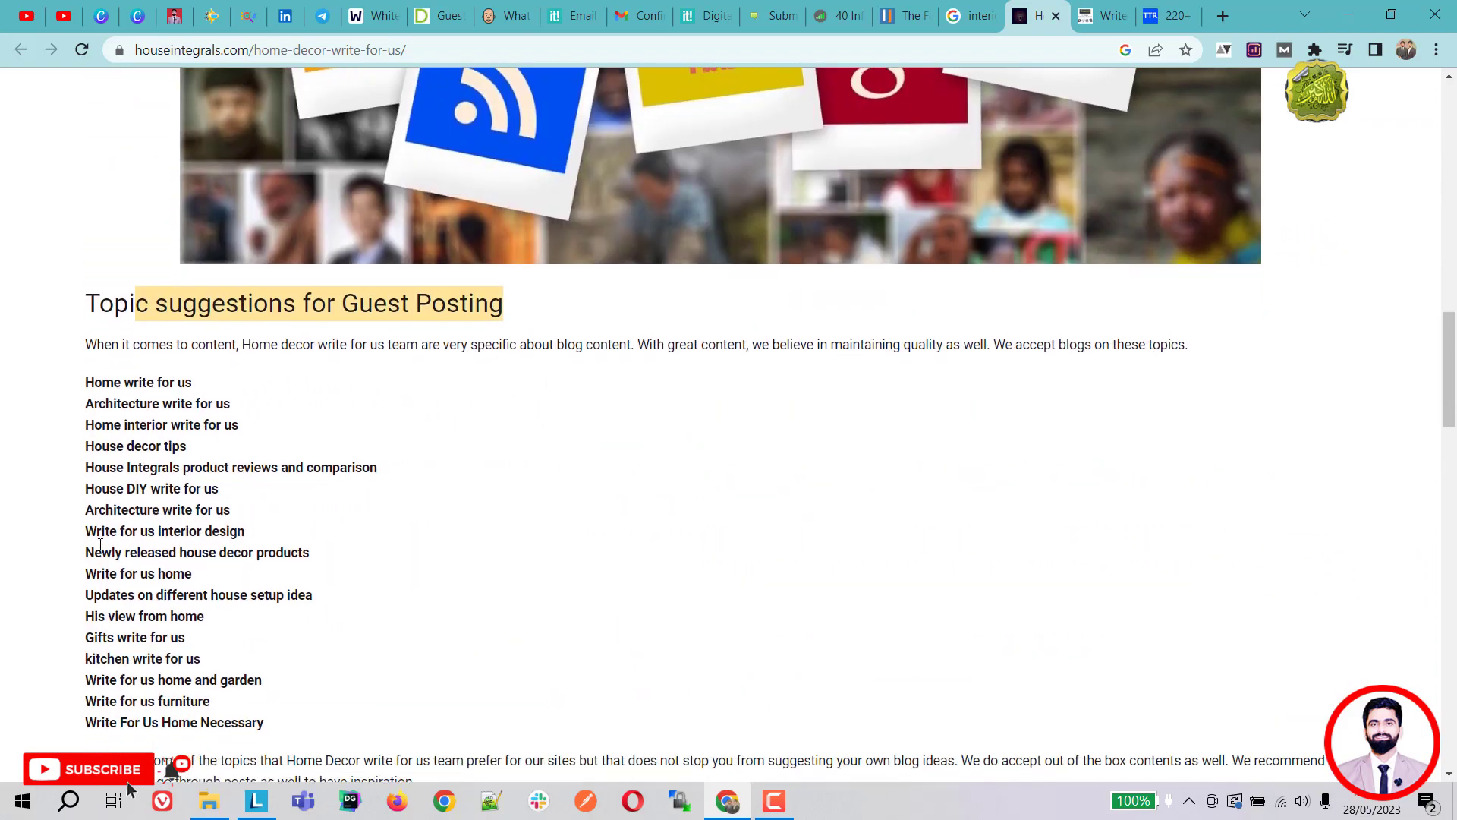
{"action": "left_click_drag", "start_coordinate": [90, 529], "coordinate": [258, 533]}
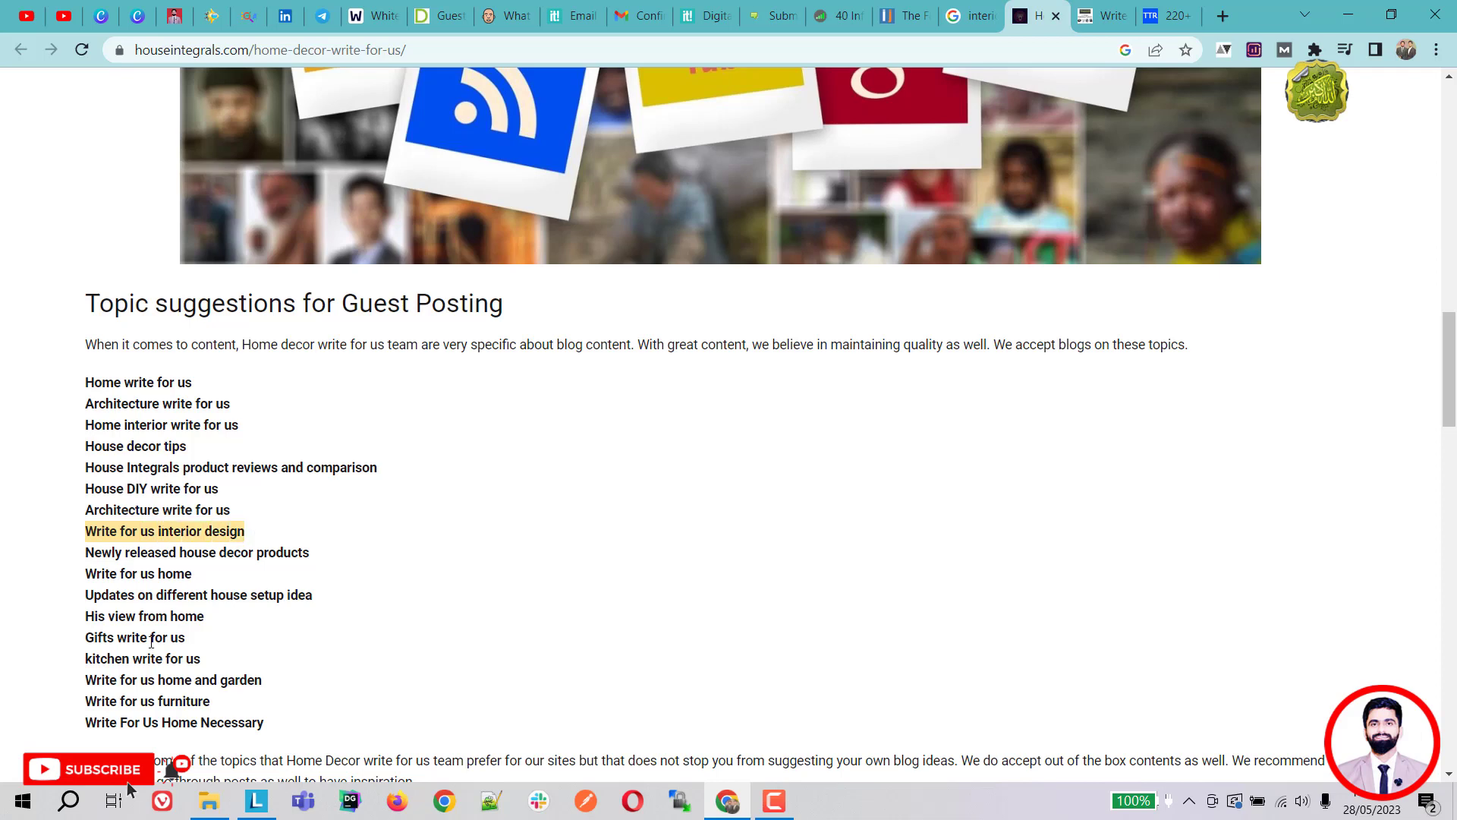
{"action": "left_click_drag", "start_coordinate": [85, 644], "coordinate": [190, 641]}
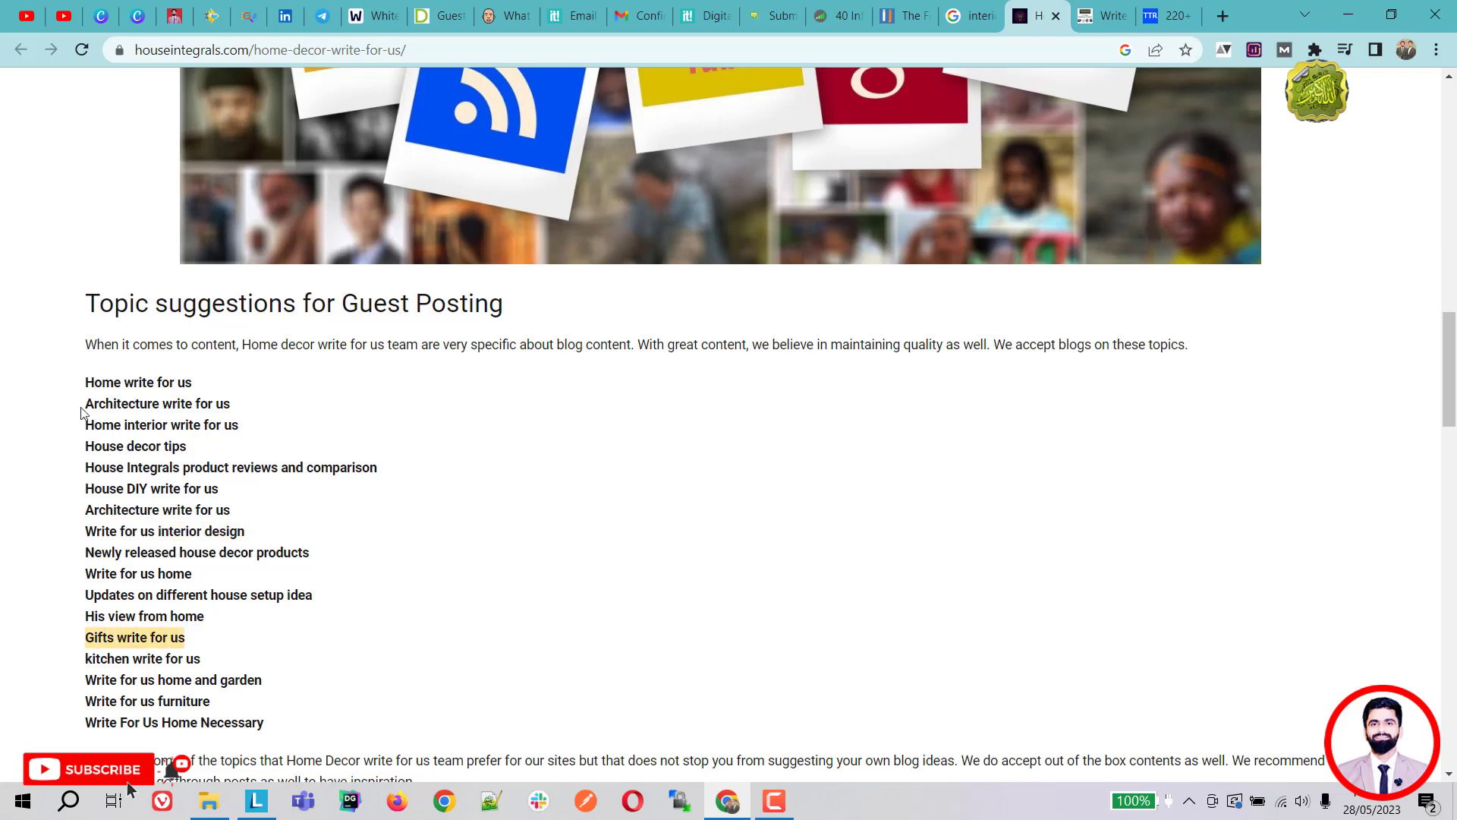
{"action": "left_click_drag", "start_coordinate": [83, 413], "coordinate": [250, 422]}
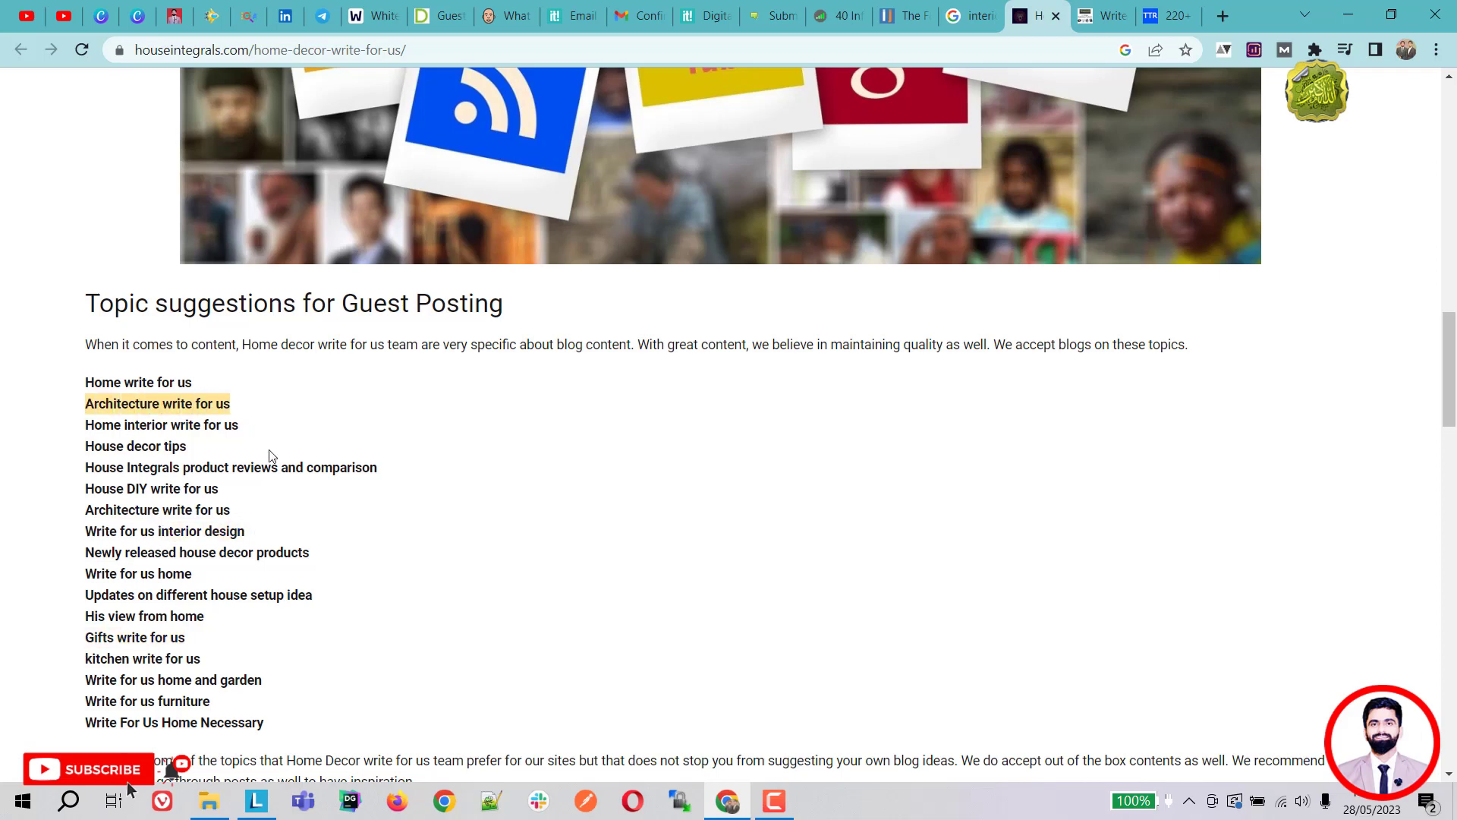
Highlight the whole topic list from "Home write for us" to "Write For Us Home Necessary", then clear the selection
{"action": "left_click", "coordinate": [232, 495]}
{"action": "left_click_drag", "start_coordinate": [267, 727], "coordinate": [85, 390]}
{"action": "left_click", "coordinate": [64, 441]}
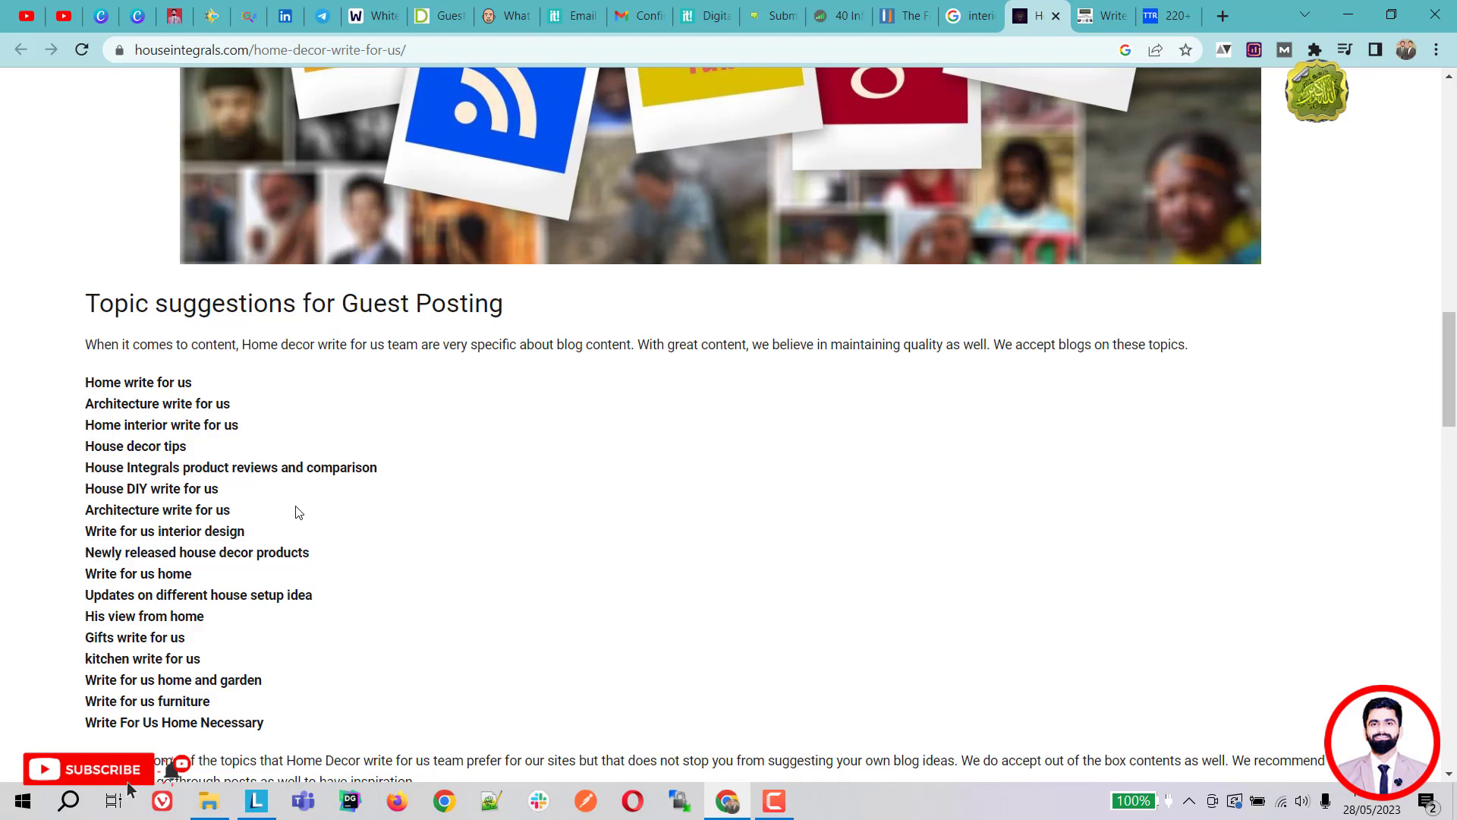
Highlight the 800-word minimum, the 10% plagiarism limit and the source-mention rule in the Guest Posting Guidelines
{"action": "scroll", "coordinate": [298, 513], "scroll_direction": "down", "scroll_amount": 6}
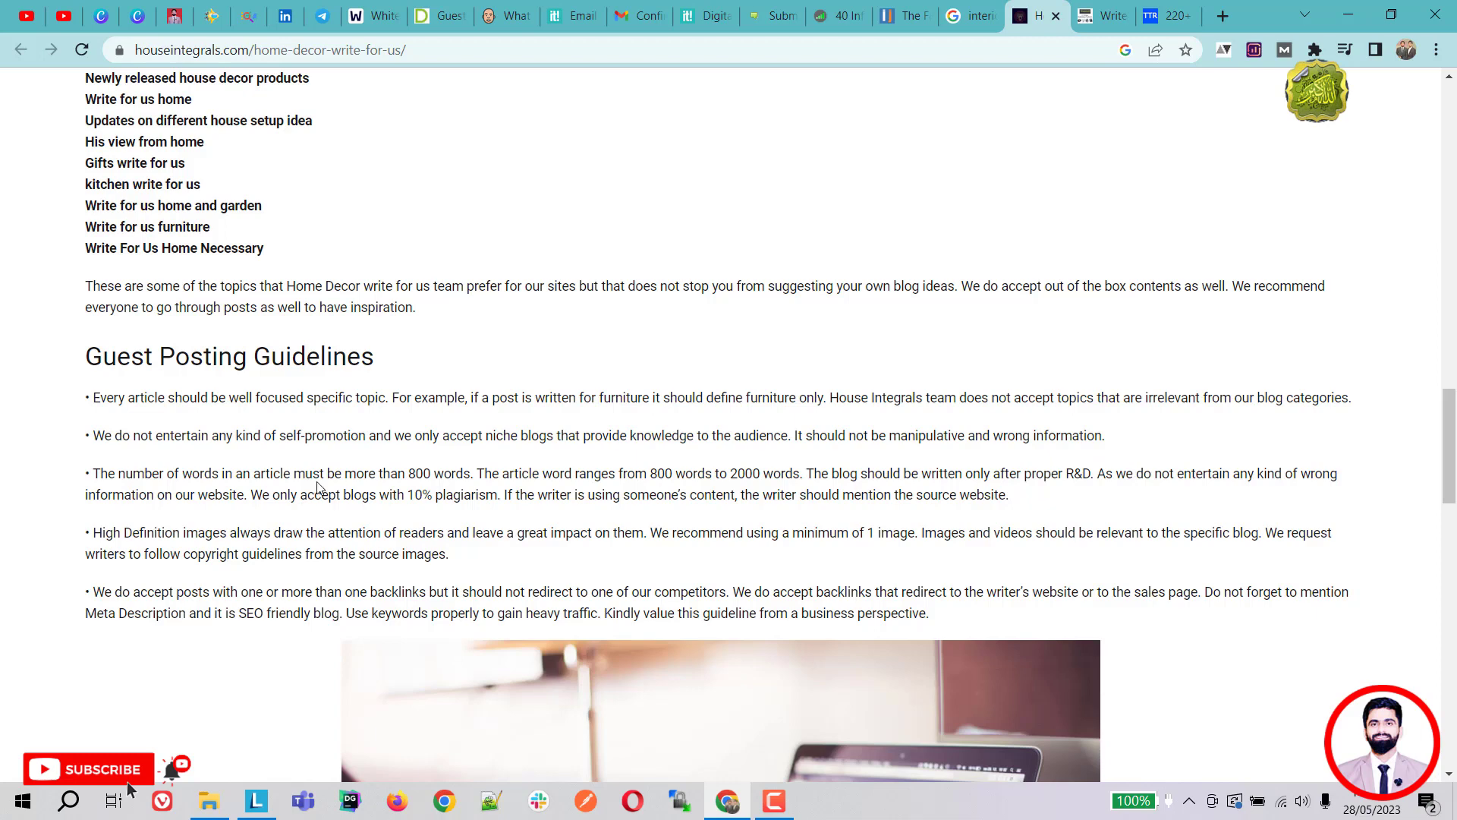
{"action": "left_click_drag", "start_coordinate": [471, 477], "coordinate": [403, 479]}
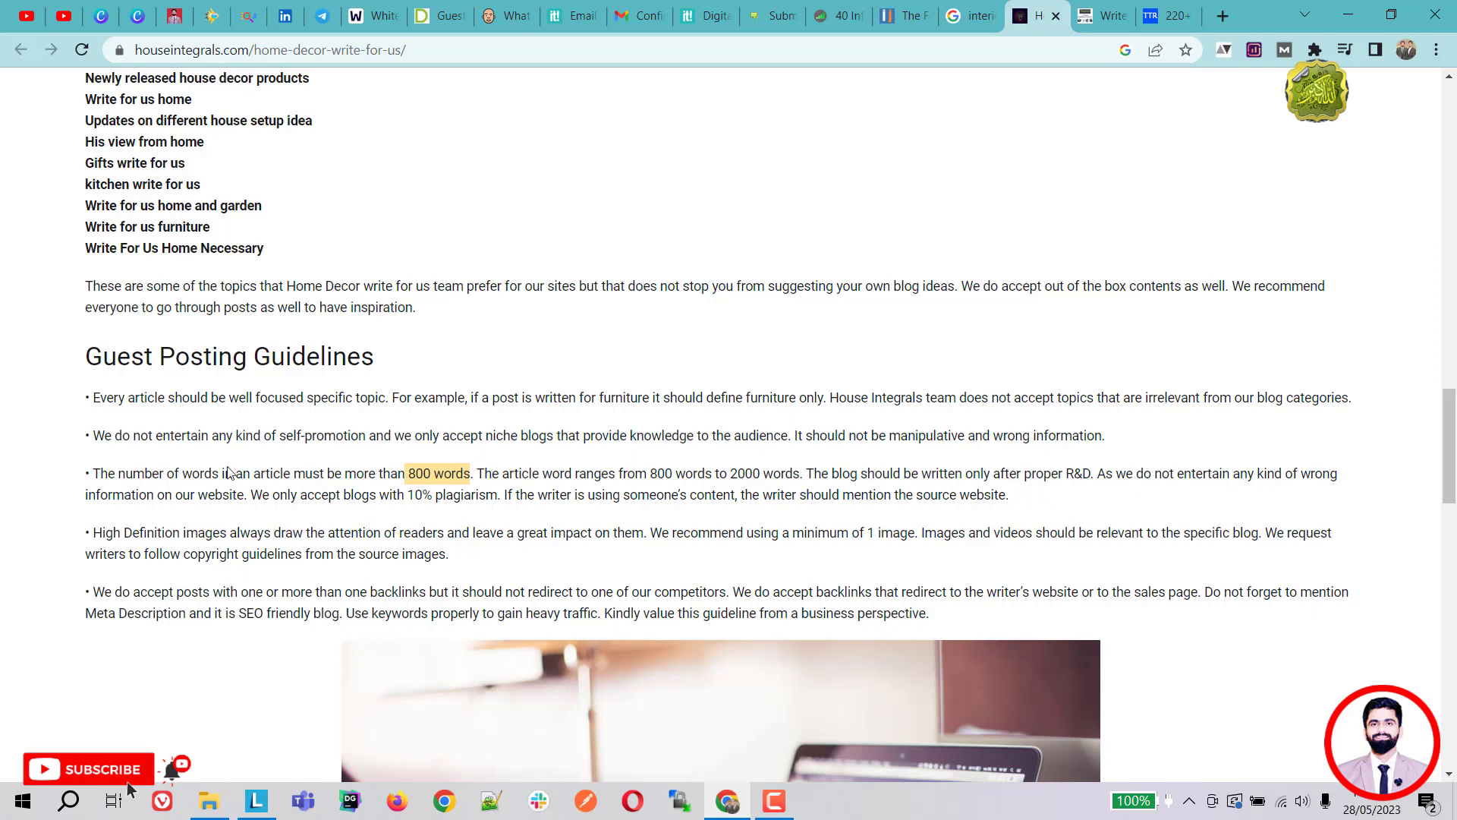
{"action": "left_click_drag", "start_coordinate": [251, 495], "coordinate": [510, 498]}
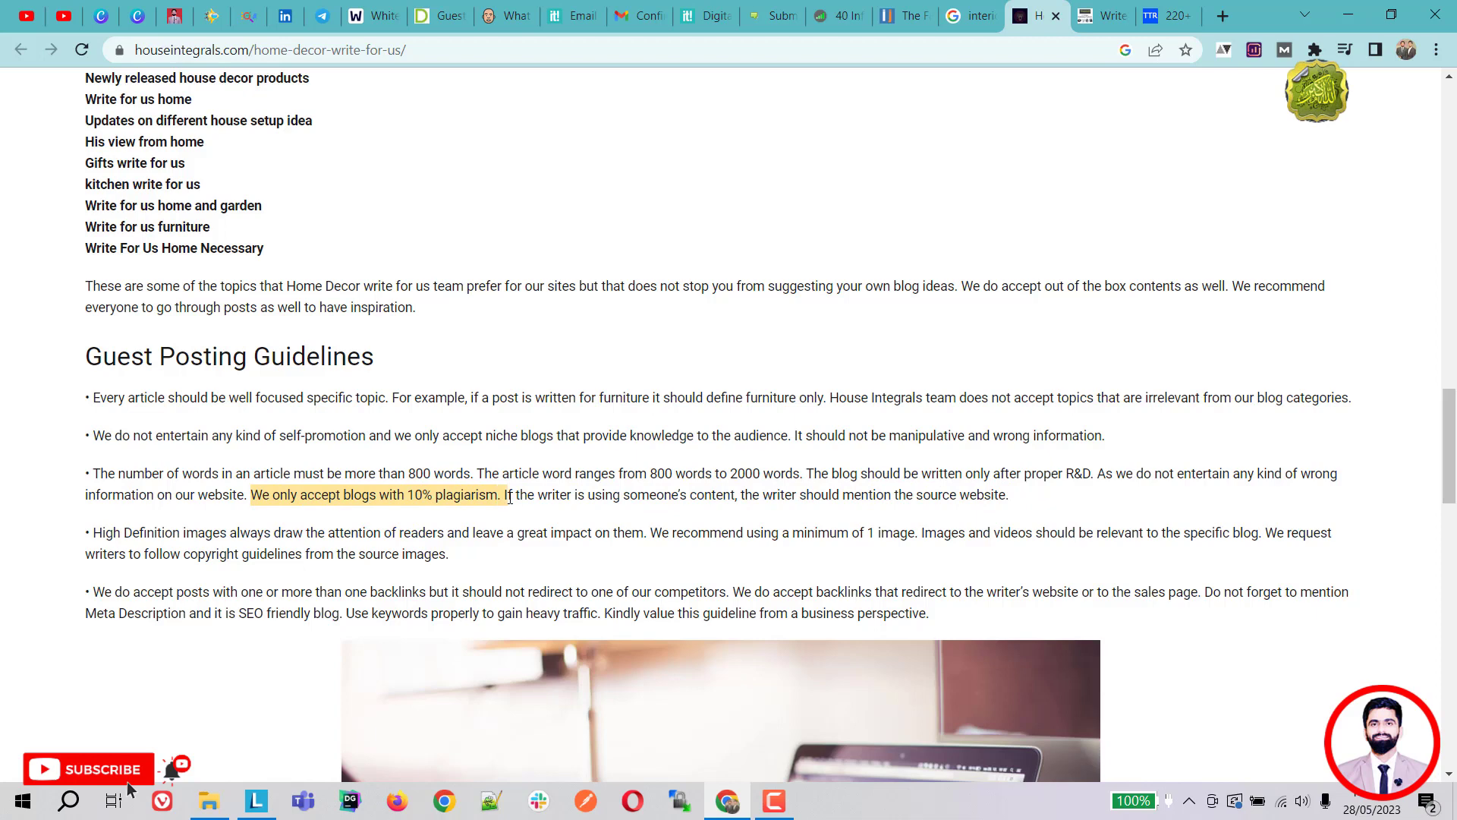
{"action": "left_click", "coordinate": [566, 490]}
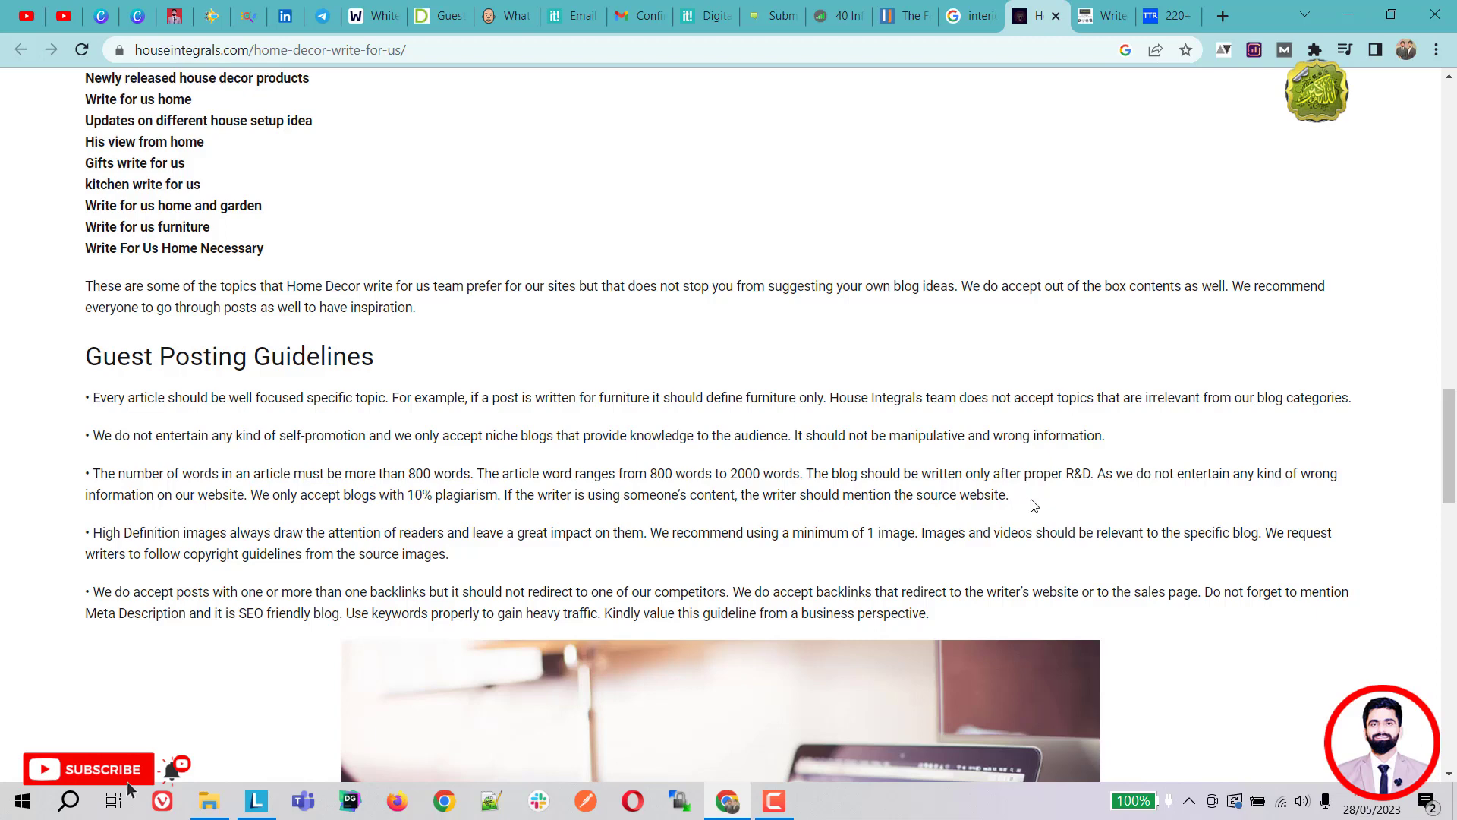
{"action": "left_click_drag", "start_coordinate": [1017, 503], "coordinate": [495, 496]}
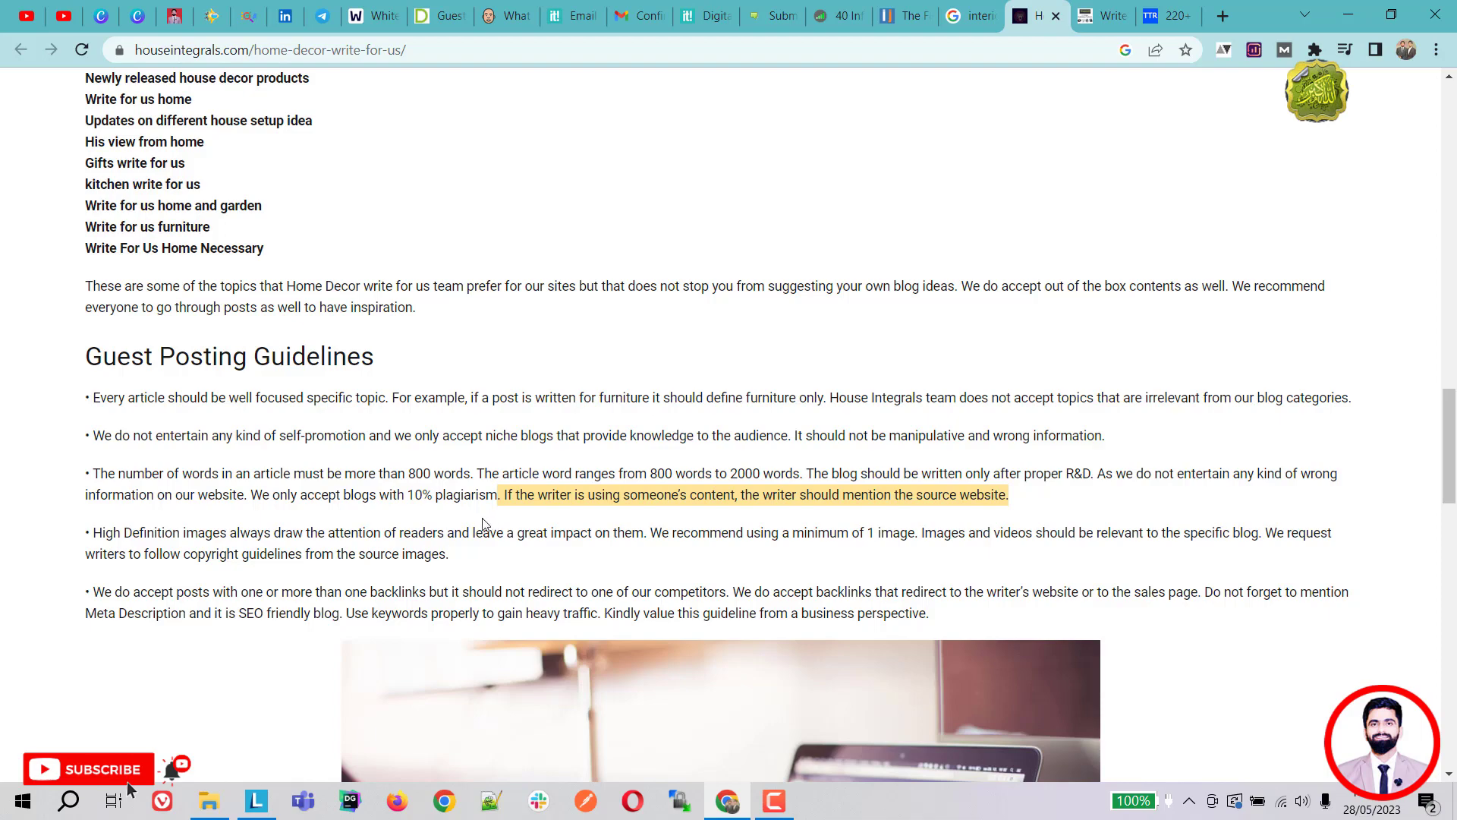
Highlight the backlink, meta description and keyword rules and the closing business-perspective sentence in the last Guest Posting Guidelines bullet
{"action": "scroll", "coordinate": [501, 584], "scroll_direction": "down", "scroll_amount": 3}
{"action": "scroll", "coordinate": [499, 583], "scroll_direction": "down", "scroll_amount": 3}
{"action": "scroll", "coordinate": [498, 580], "scroll_direction": "up", "scroll_amount": 4}
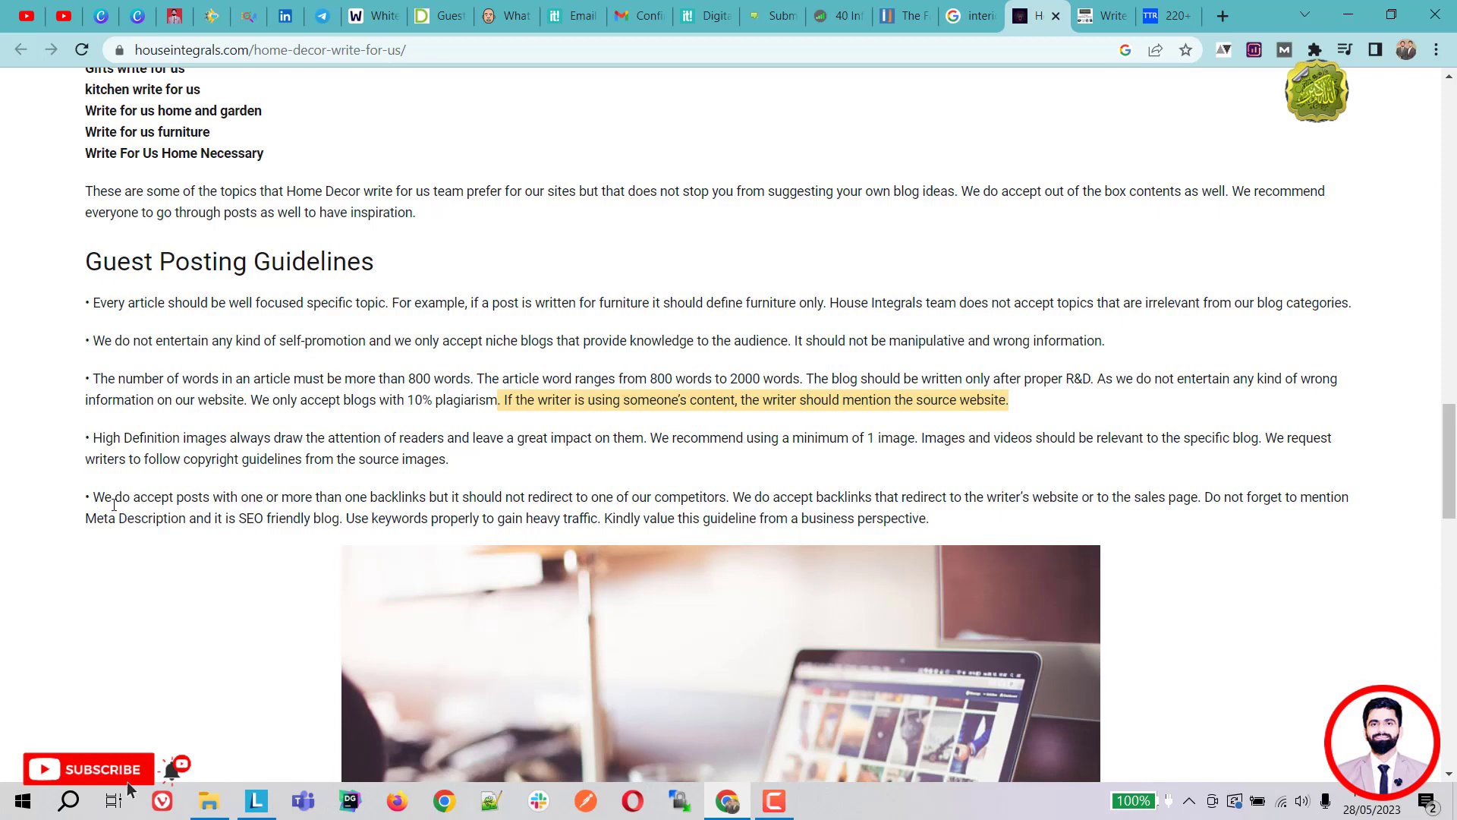
{"action": "left_click_drag", "start_coordinate": [753, 501], "coordinate": [1299, 504]}
{"action": "left_click_drag", "start_coordinate": [97, 519], "coordinate": [943, 527]}
{"action": "left_click", "coordinate": [618, 522]}
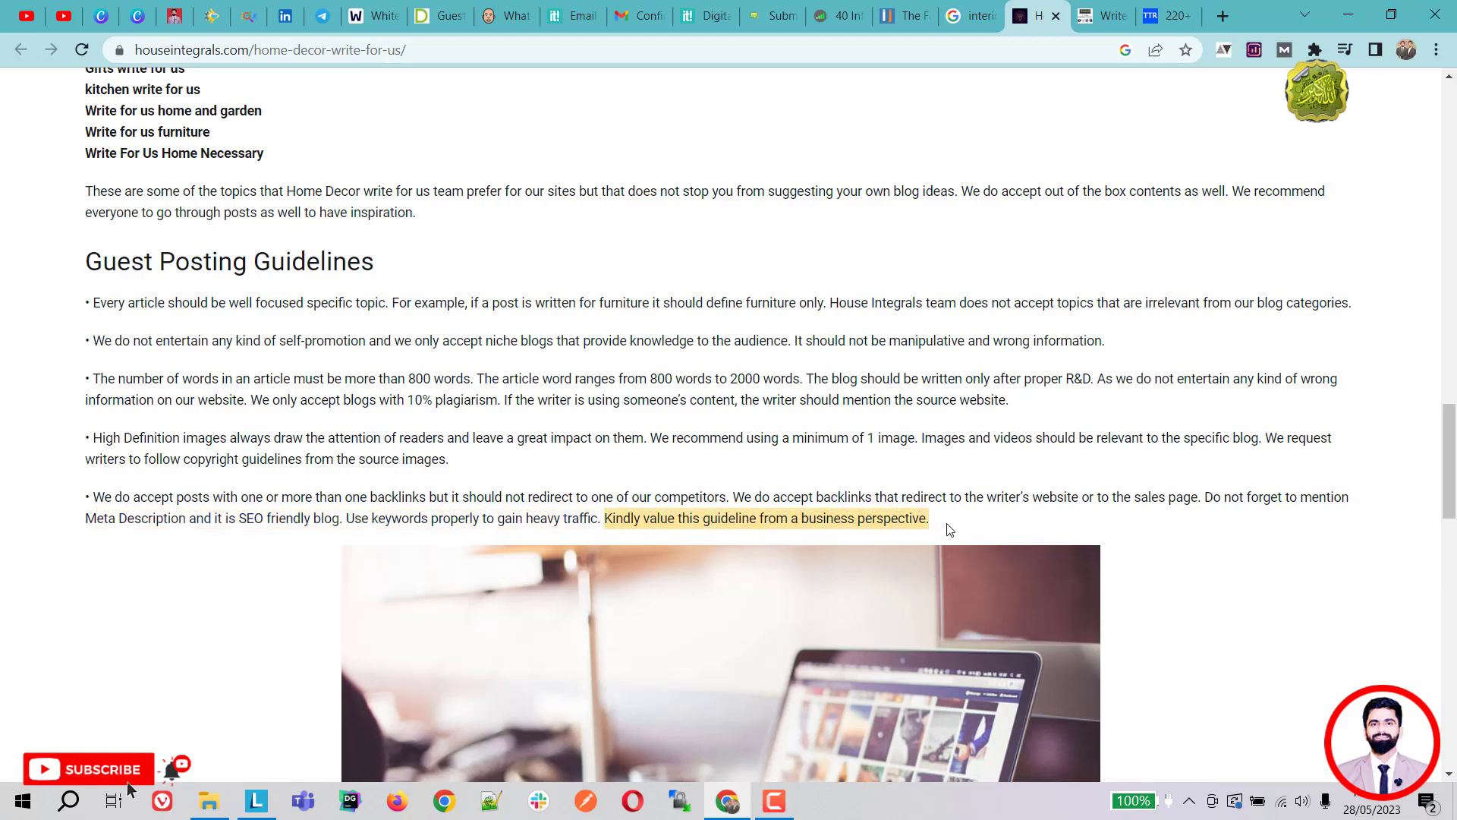
{"action": "left_click", "coordinate": [954, 520]}
Review the submission guidelines and the rest of the House Integrals page down to its footer, then return to the page heading
{"action": "scroll", "coordinate": [945, 548], "scroll_direction": "down", "scroll_amount": 1}
{"action": "scroll", "coordinate": [944, 548], "scroll_direction": "down", "scroll_amount": 8}
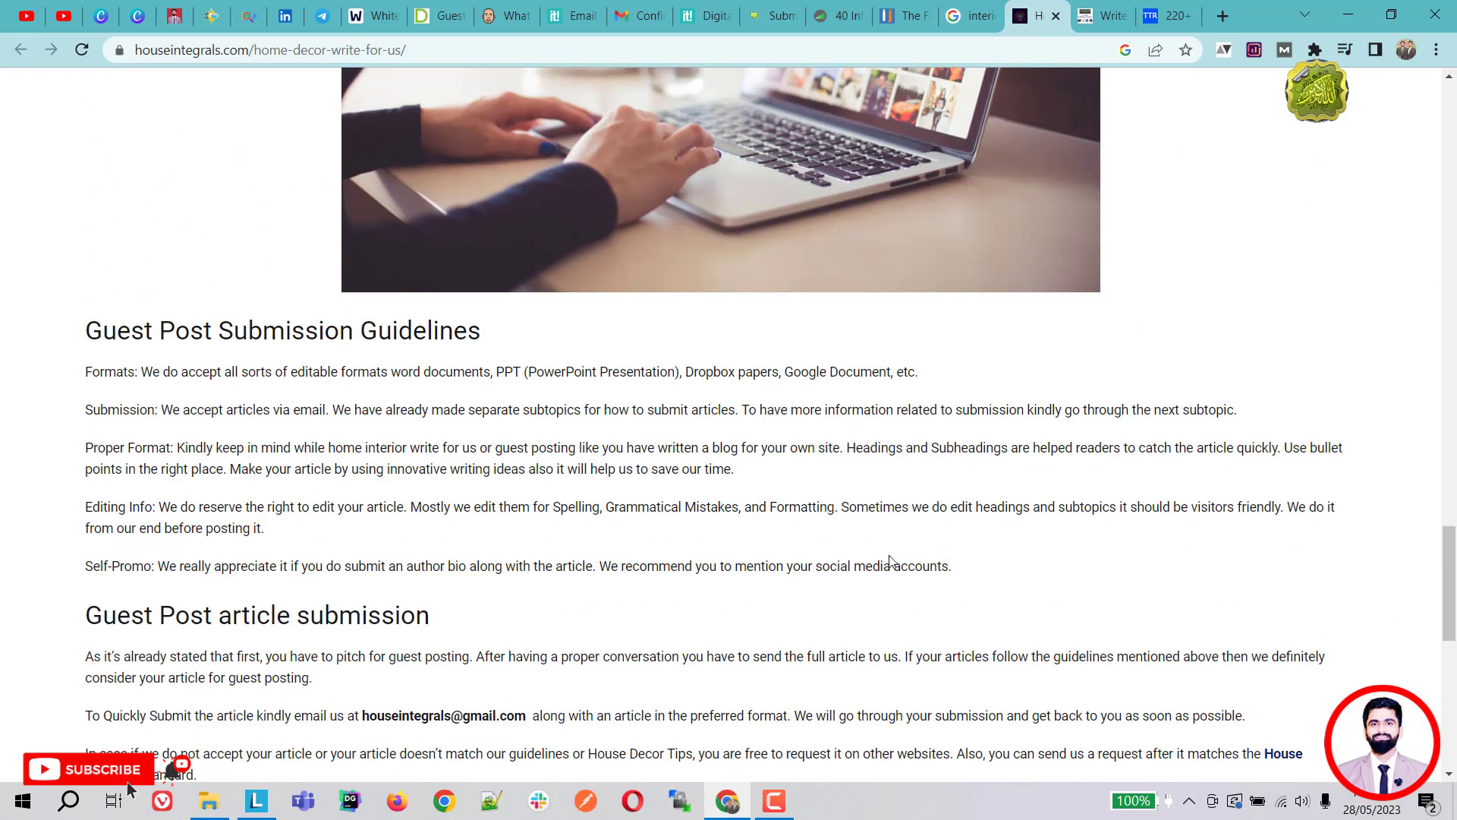
{"action": "scroll", "coordinate": [892, 543], "scroll_direction": "down", "scroll_amount": 5}
{"action": "scroll", "coordinate": [862, 476], "scroll_direction": "down", "scroll_amount": 4}
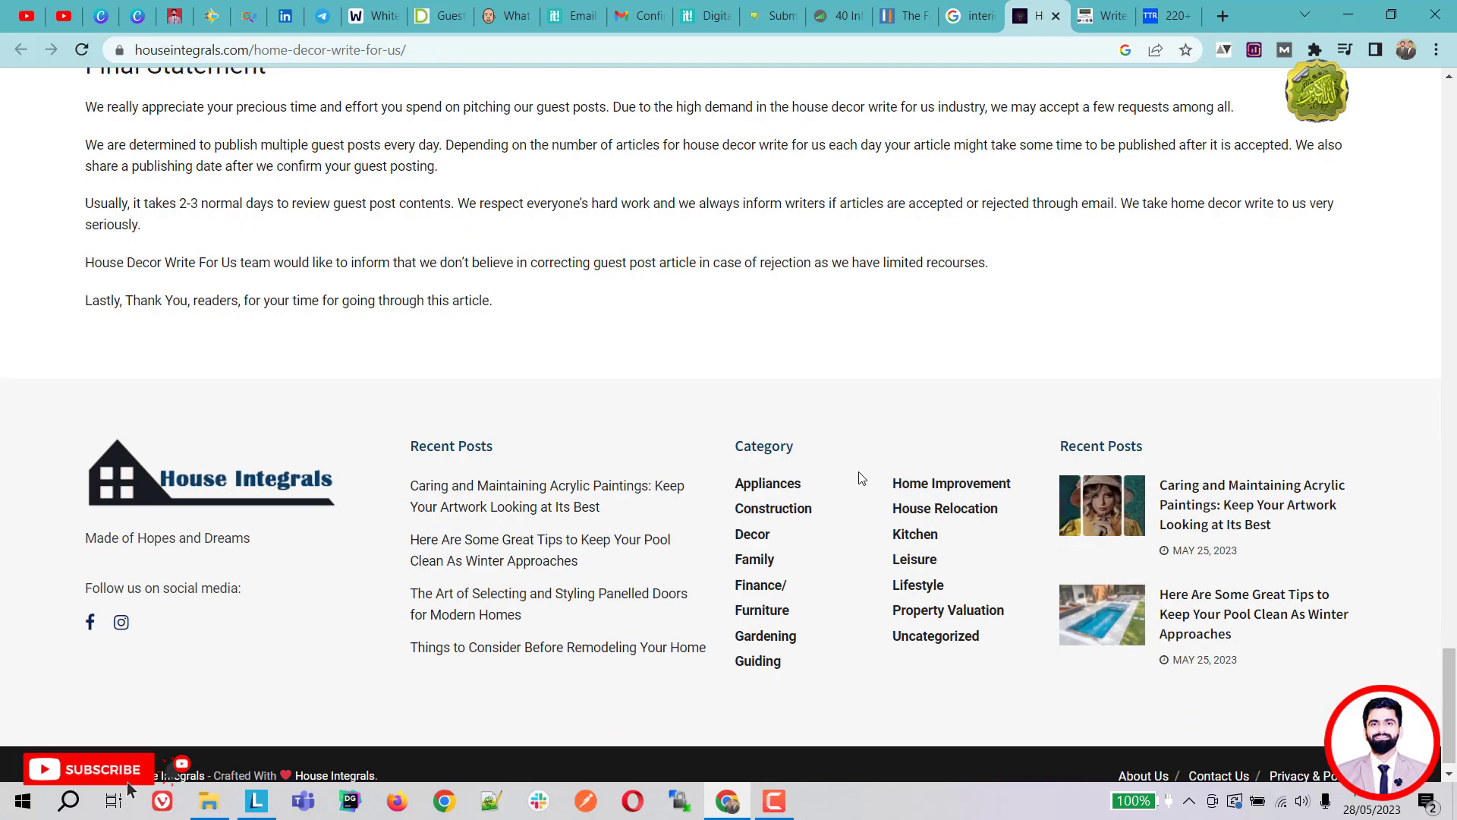
{"action": "scroll", "coordinate": [861, 477], "scroll_direction": "up", "scroll_amount": 17}
{"action": "scroll", "coordinate": [862, 477], "scroll_direction": "up", "scroll_amount": 7}
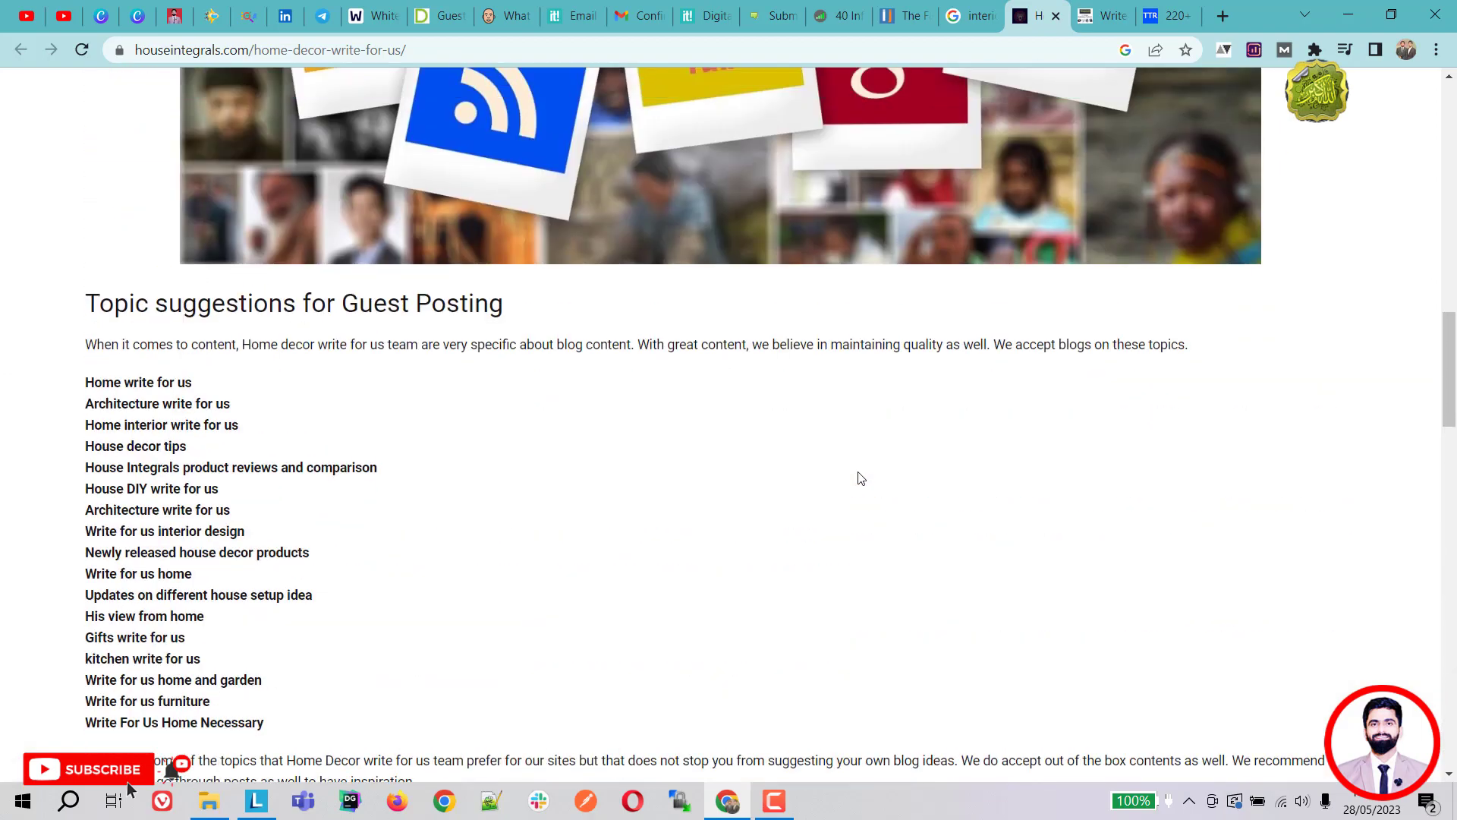
{"action": "scroll", "coordinate": [858, 478], "scroll_direction": "up", "scroll_amount": 2}
{"action": "scroll", "coordinate": [873, 471], "scroll_direction": "down", "scroll_amount": 5}
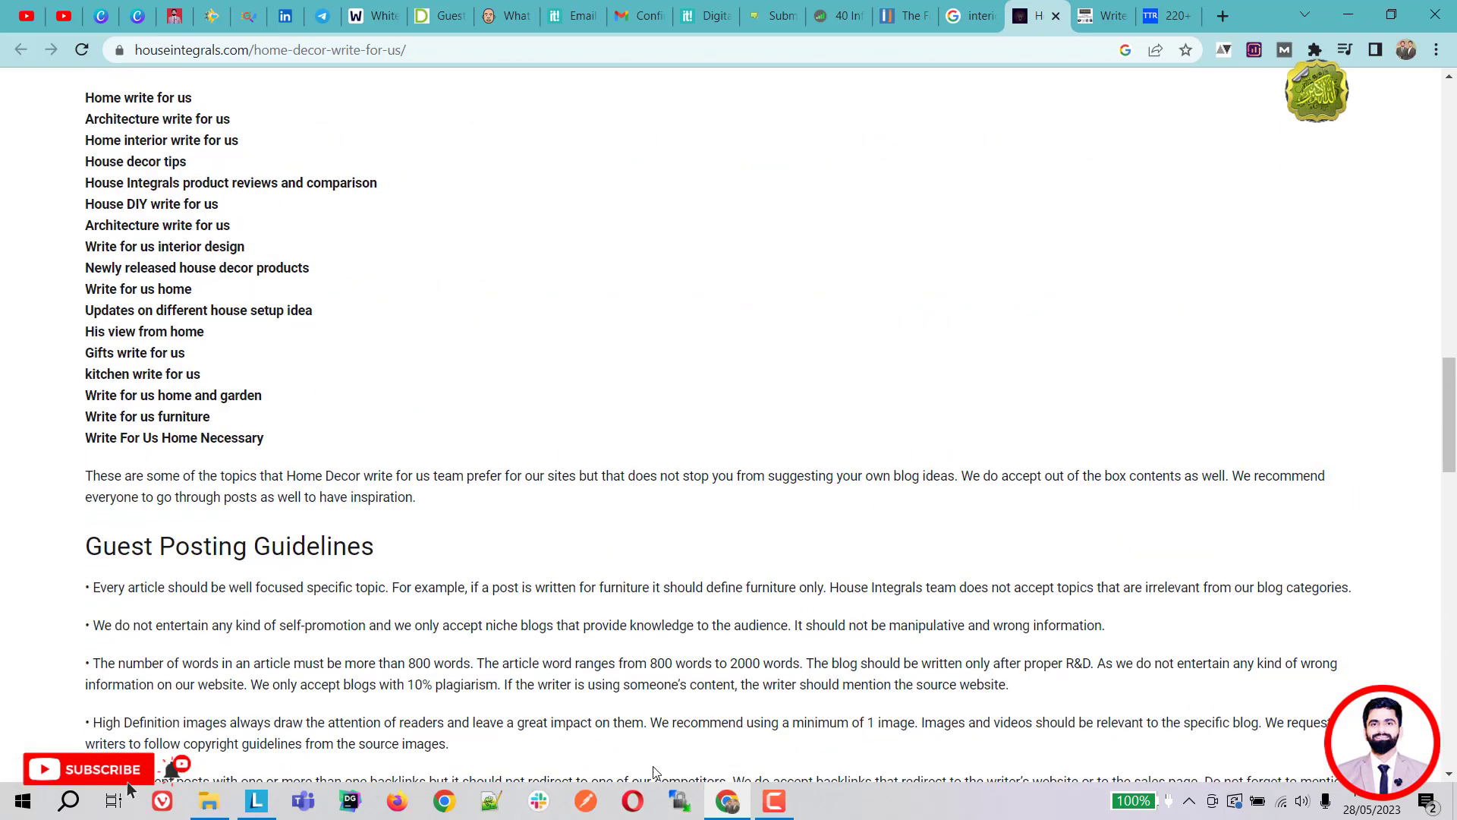
{"action": "scroll", "coordinate": [396, 557], "scroll_direction": "up", "scroll_amount": 7}
{"action": "scroll", "coordinate": [395, 554], "scroll_direction": "up", "scroll_amount": 12}
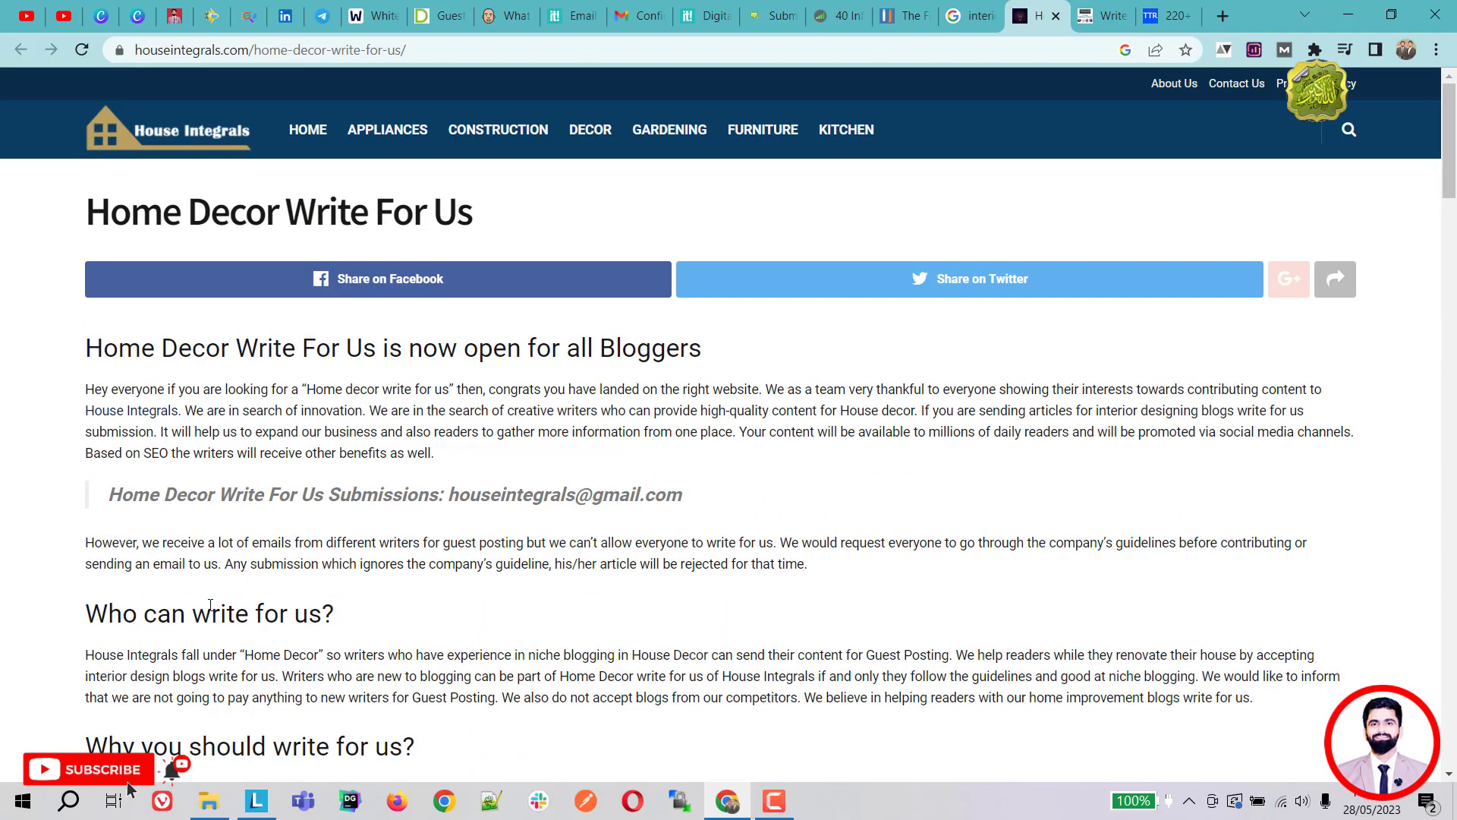
Highlight the sentences about gaining social media followers on the House Integrals page, clear the selection and close the page
{"action": "scroll", "coordinate": [211, 605], "scroll_direction": "down", "scroll_amount": 5}
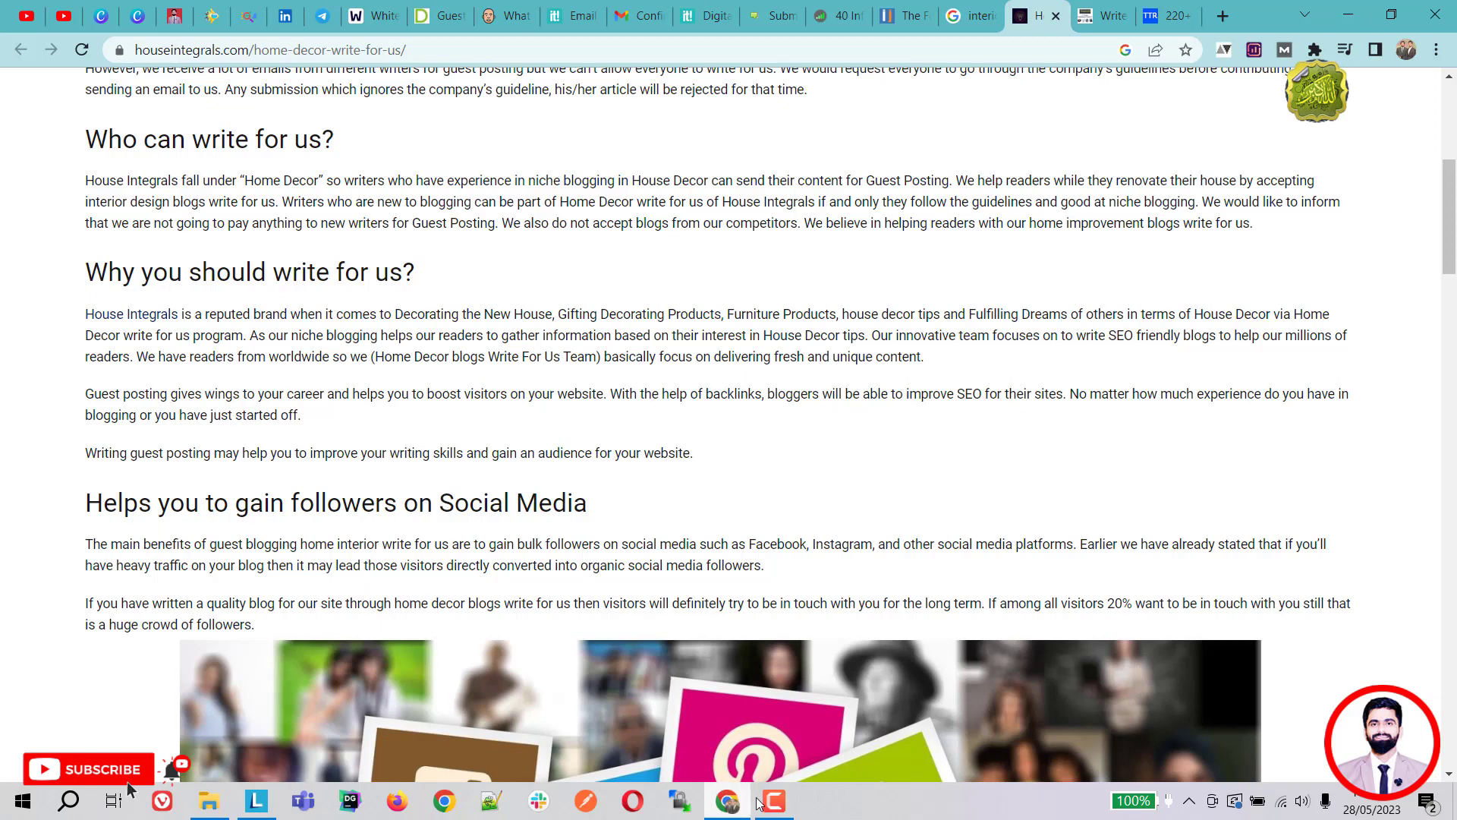
{"action": "left_click_drag", "start_coordinate": [391, 536], "coordinate": [786, 570]}
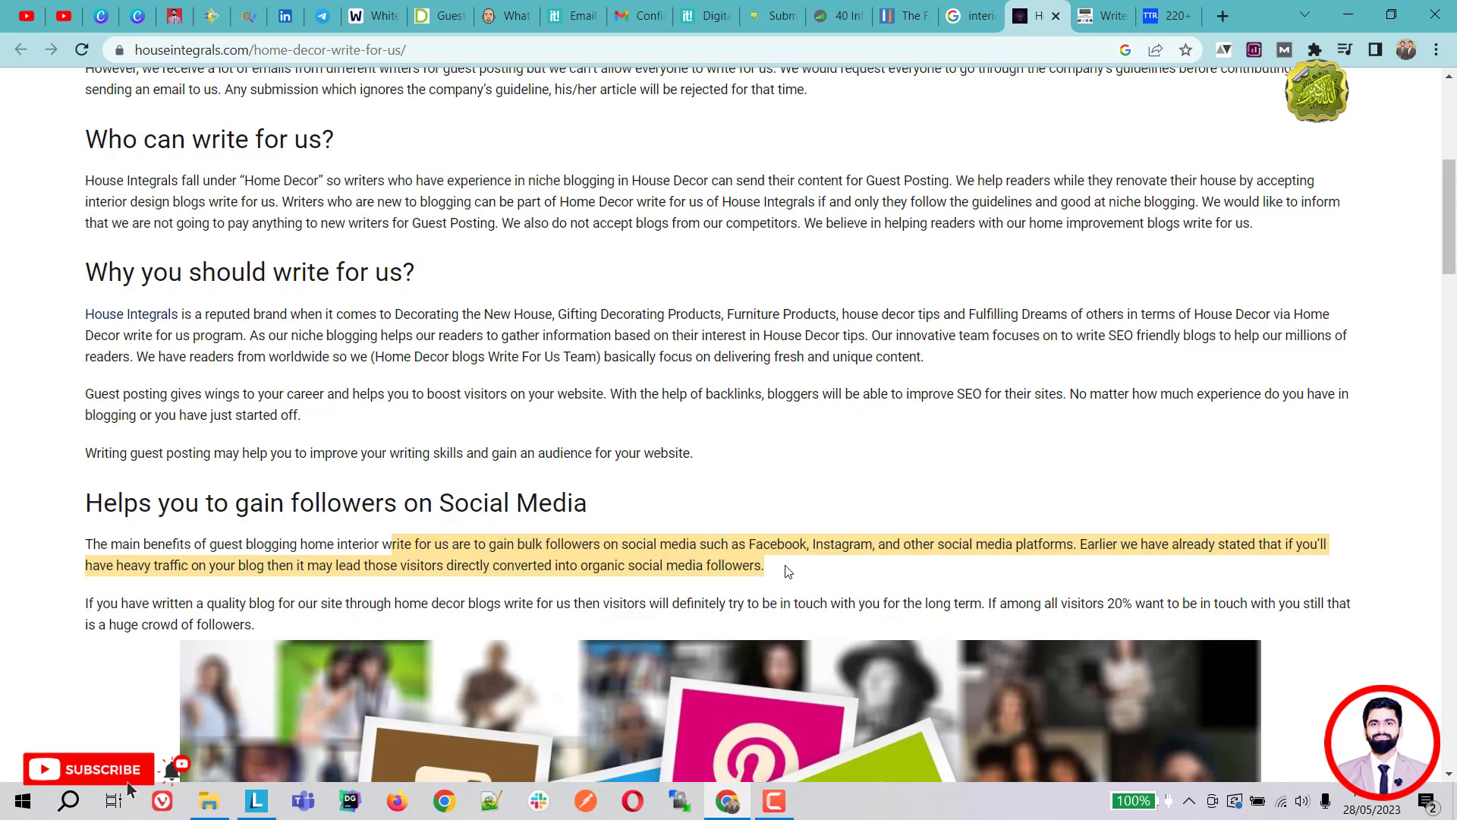
{"action": "left_click", "coordinate": [615, 348]}
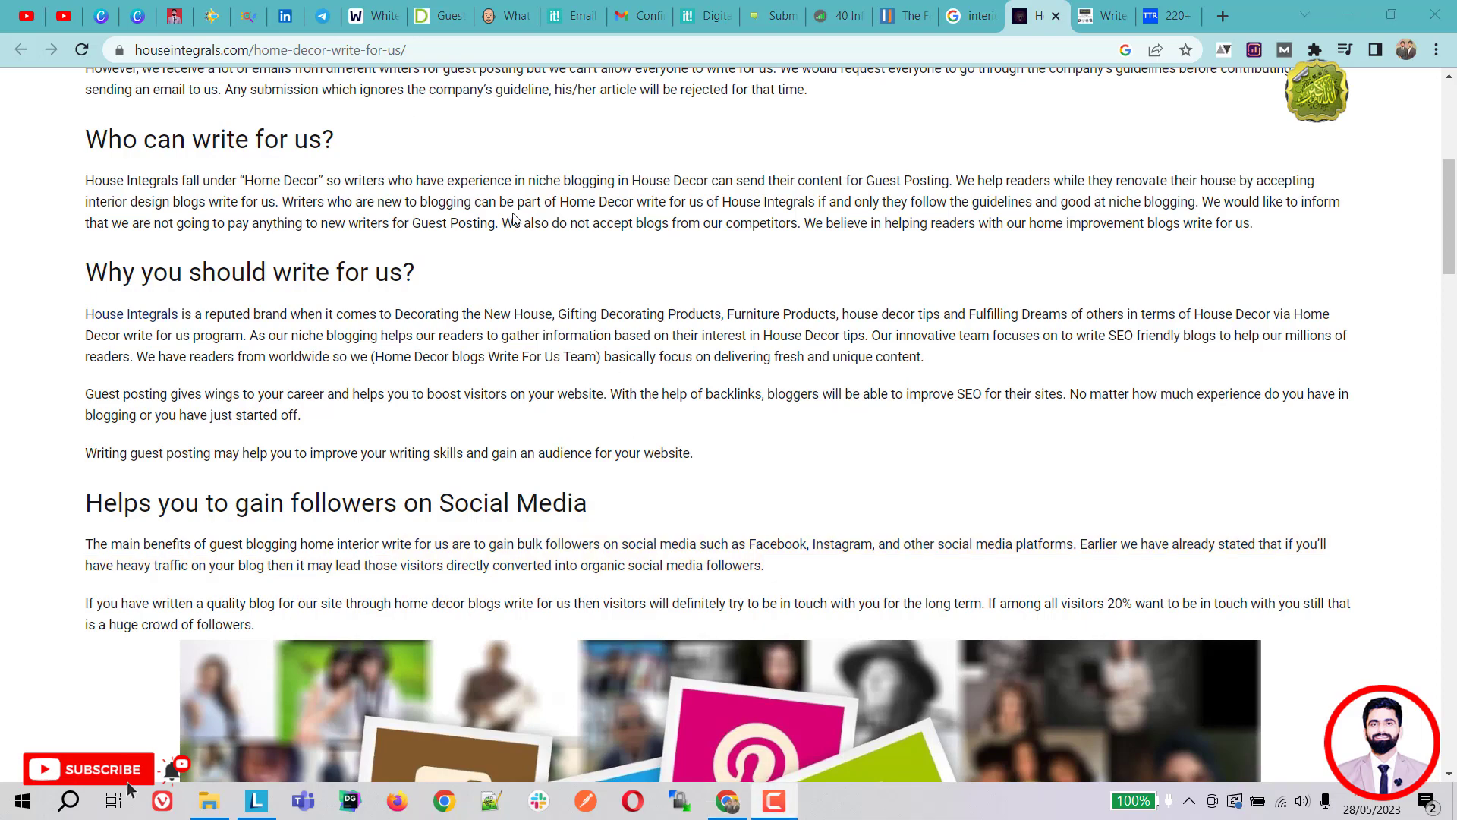
{"action": "key", "text": "ctrl+w"}
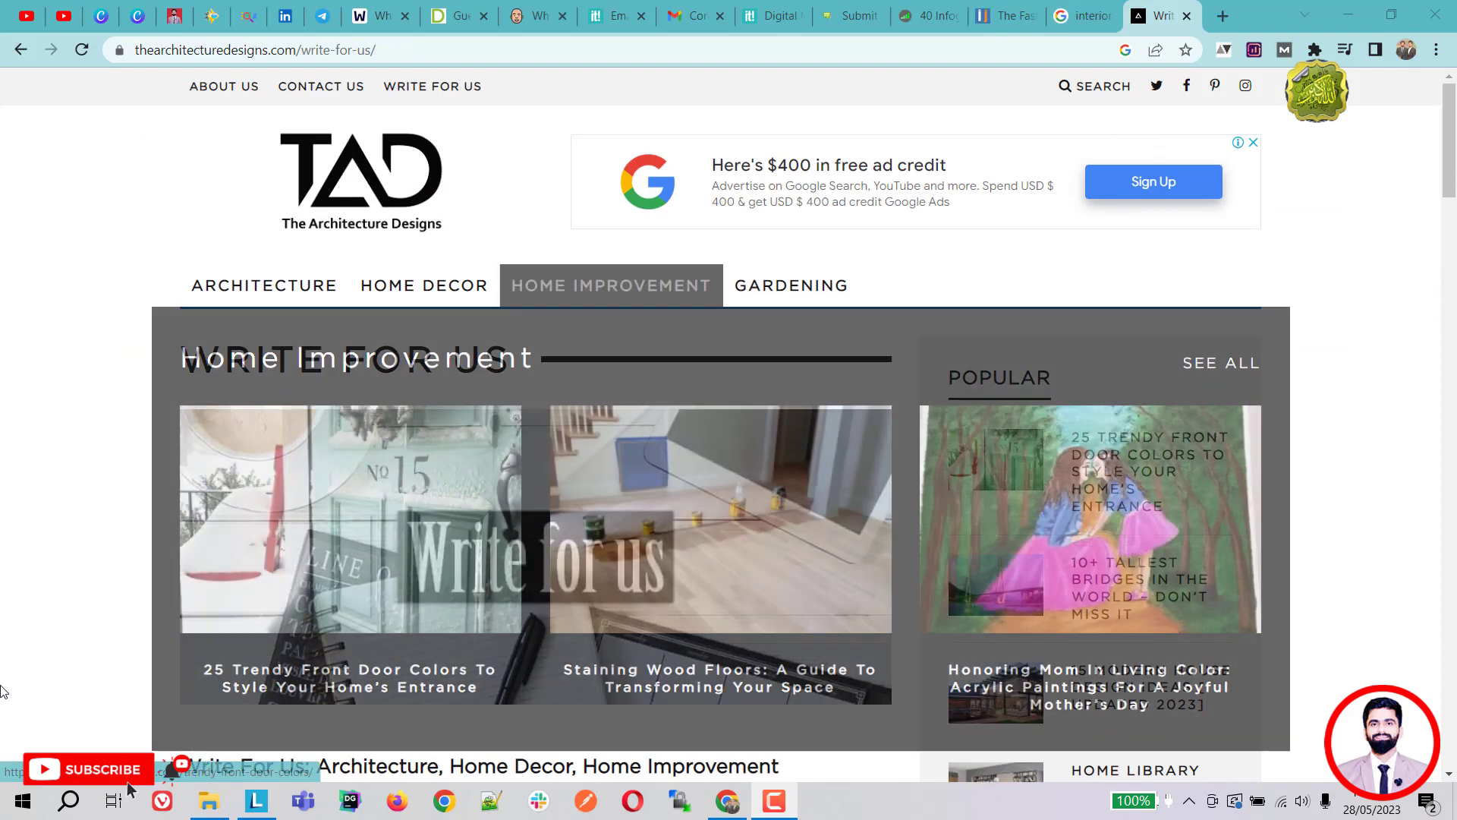
Review the introduction, the accepted topics list and the Guest Post Guidelines on The Architecture Designs "Write For Us" page
{"action": "scroll", "coordinate": [152, 568], "scroll_direction": "down", "scroll_amount": 5}
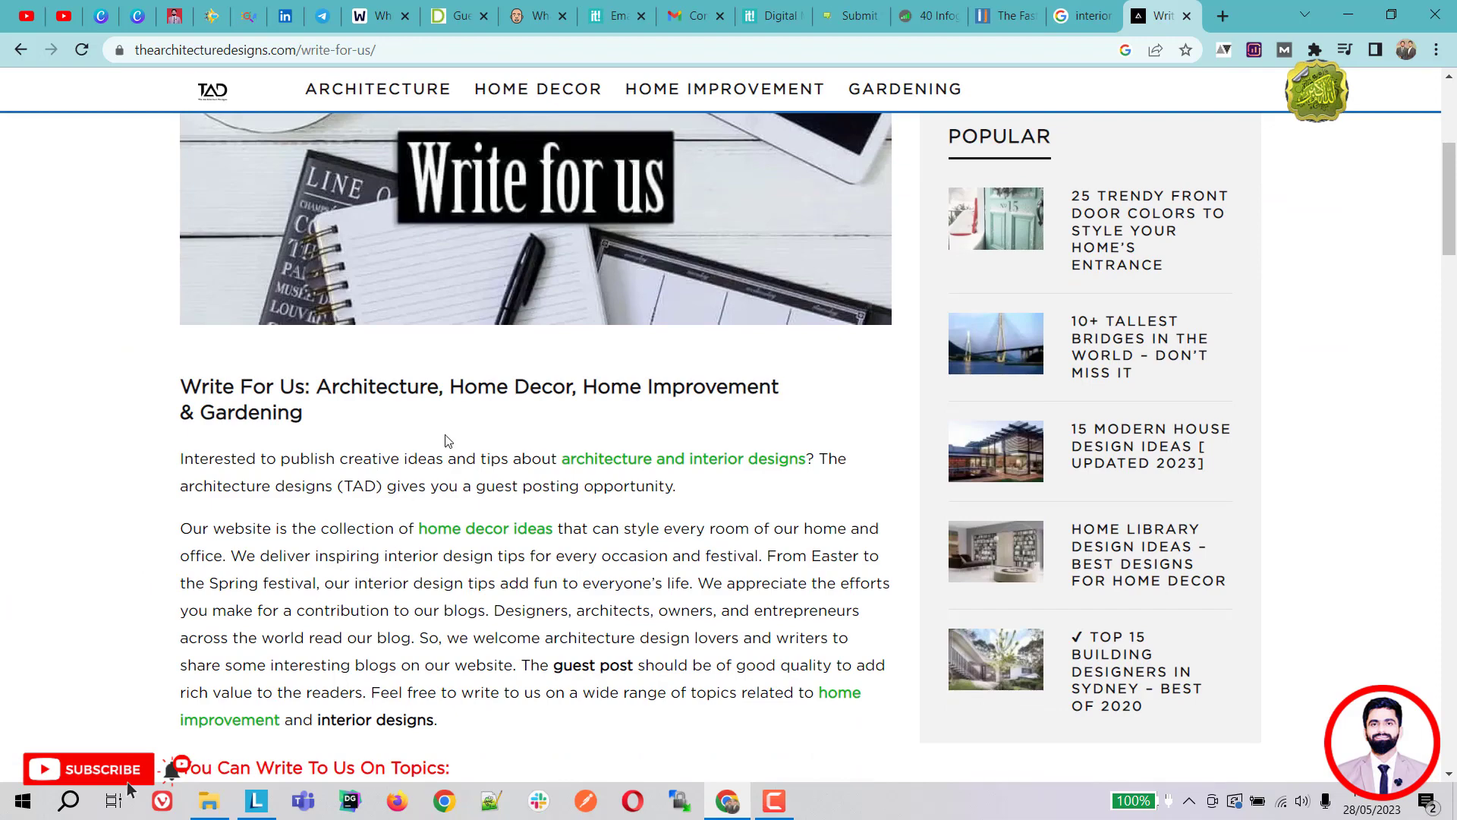
{"action": "scroll", "coordinate": [446, 441], "scroll_direction": "down", "scroll_amount": 7}
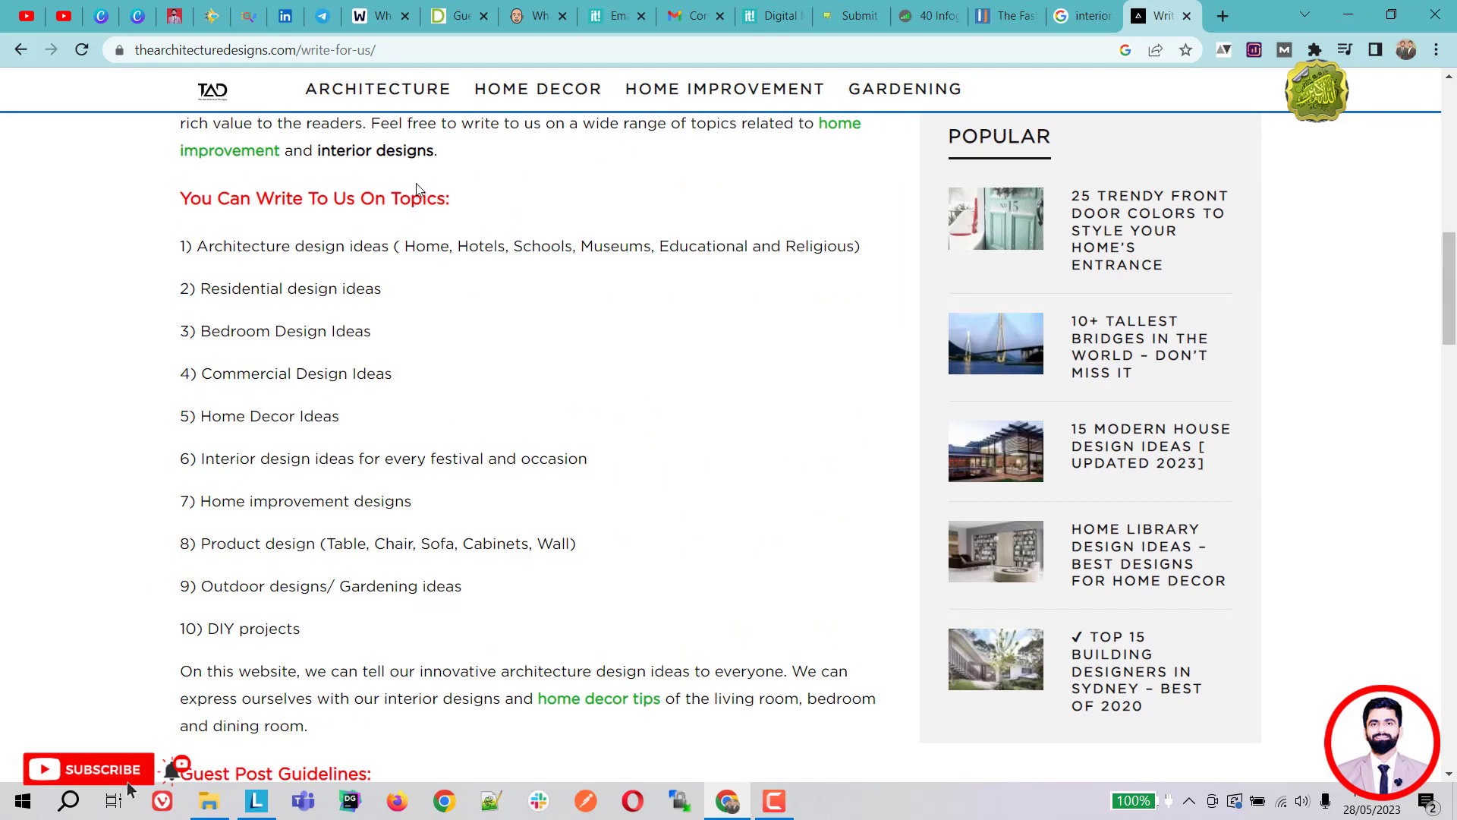
{"action": "scroll", "coordinate": [228, 375], "scroll_direction": "up", "scroll_amount": 2}
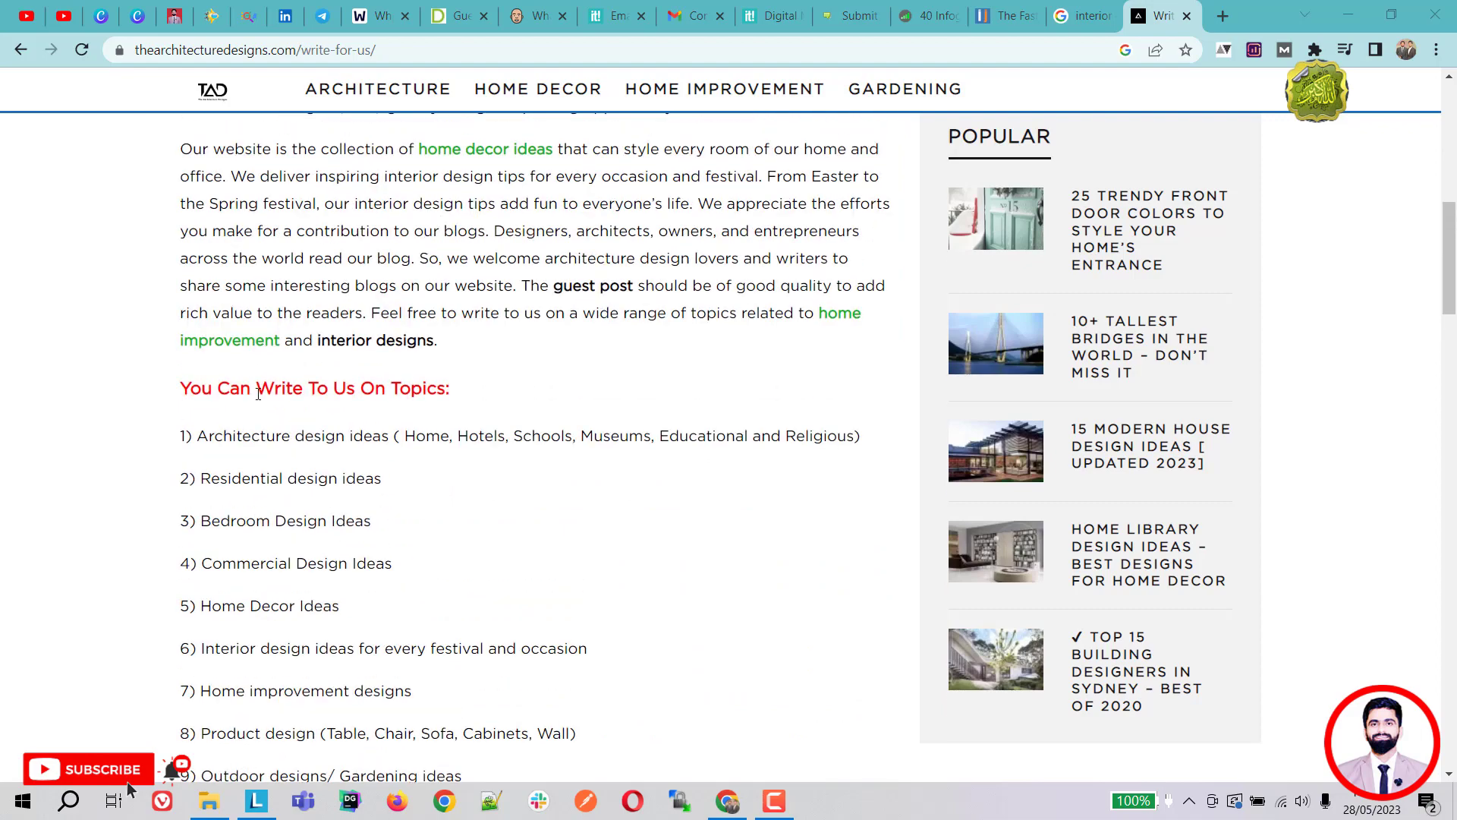
{"action": "scroll", "coordinate": [382, 427], "scroll_direction": "down", "scroll_amount": 1}
{"action": "scroll", "coordinate": [401, 611], "scroll_direction": "down", "scroll_amount": 3}
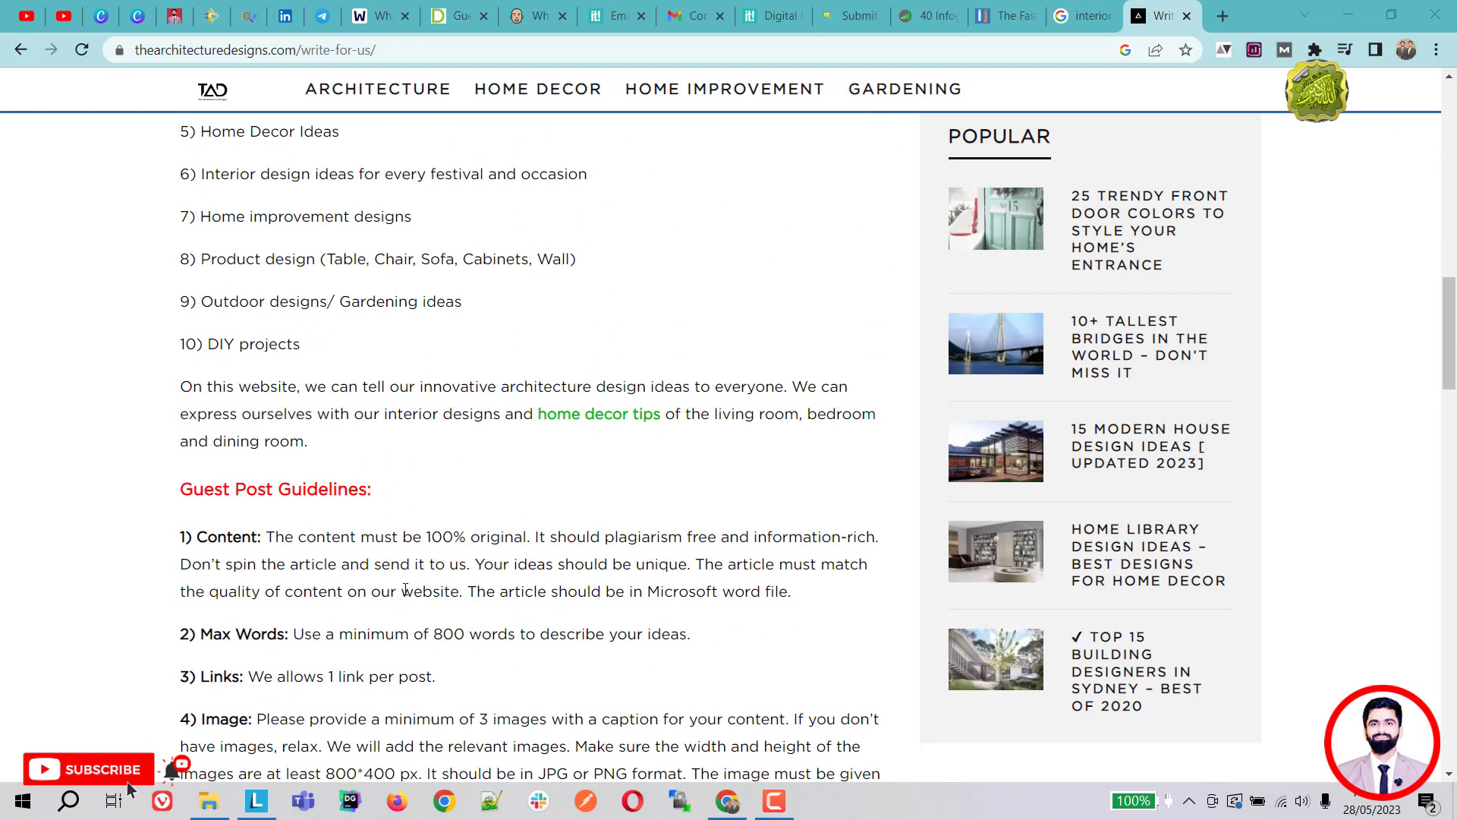
Examine the traffic statistics table and the domain rating, backlinks and linking websites figures under "Why The Architecture Designs?"
{"action": "scroll", "coordinate": [419, 587], "scroll_direction": "down", "scroll_amount": 10}
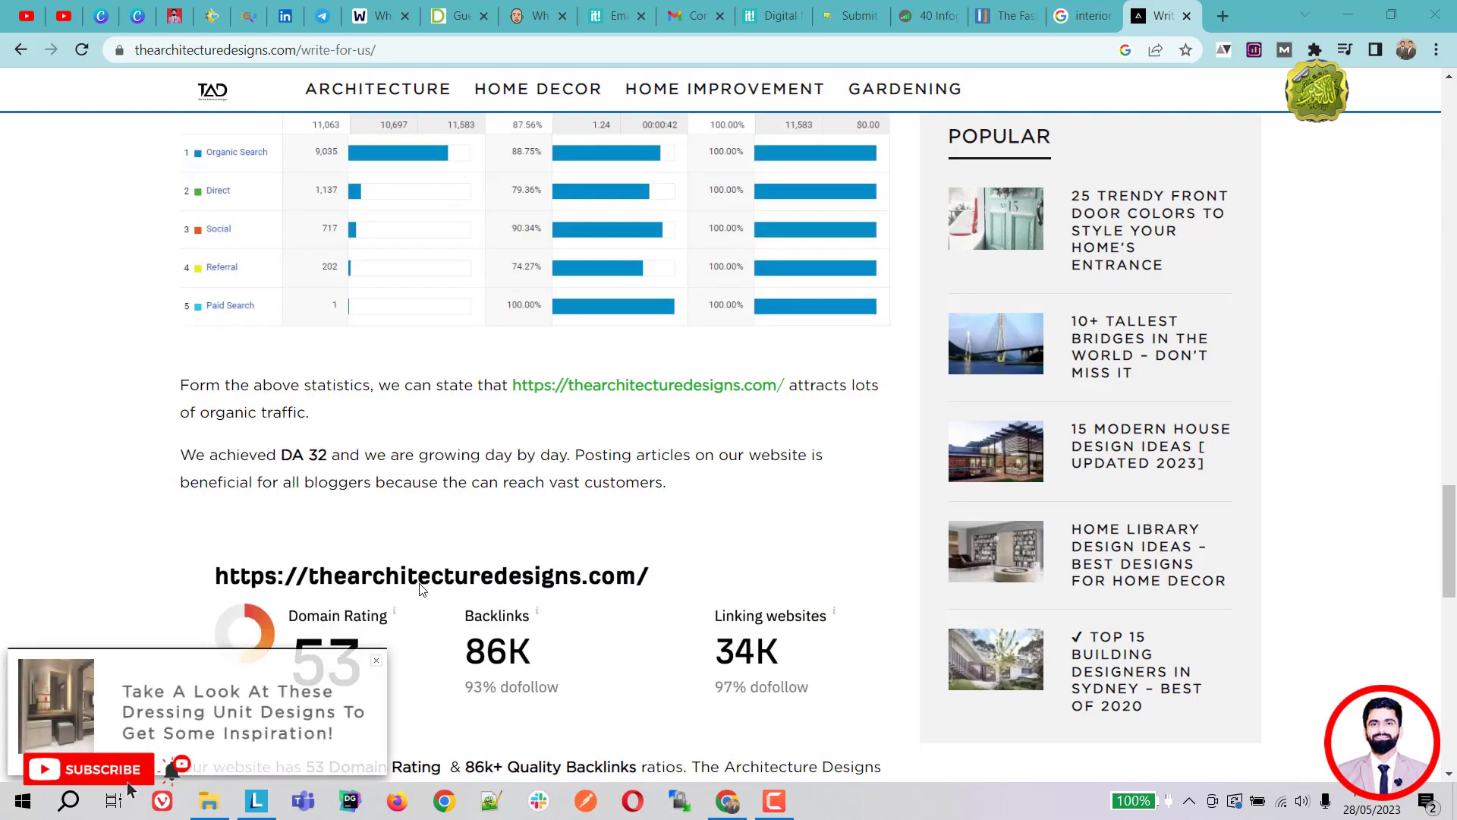
{"action": "scroll", "coordinate": [423, 590], "scroll_direction": "up", "scroll_amount": 1}
{"action": "scroll", "coordinate": [423, 590], "scroll_direction": "up", "scroll_amount": 2}
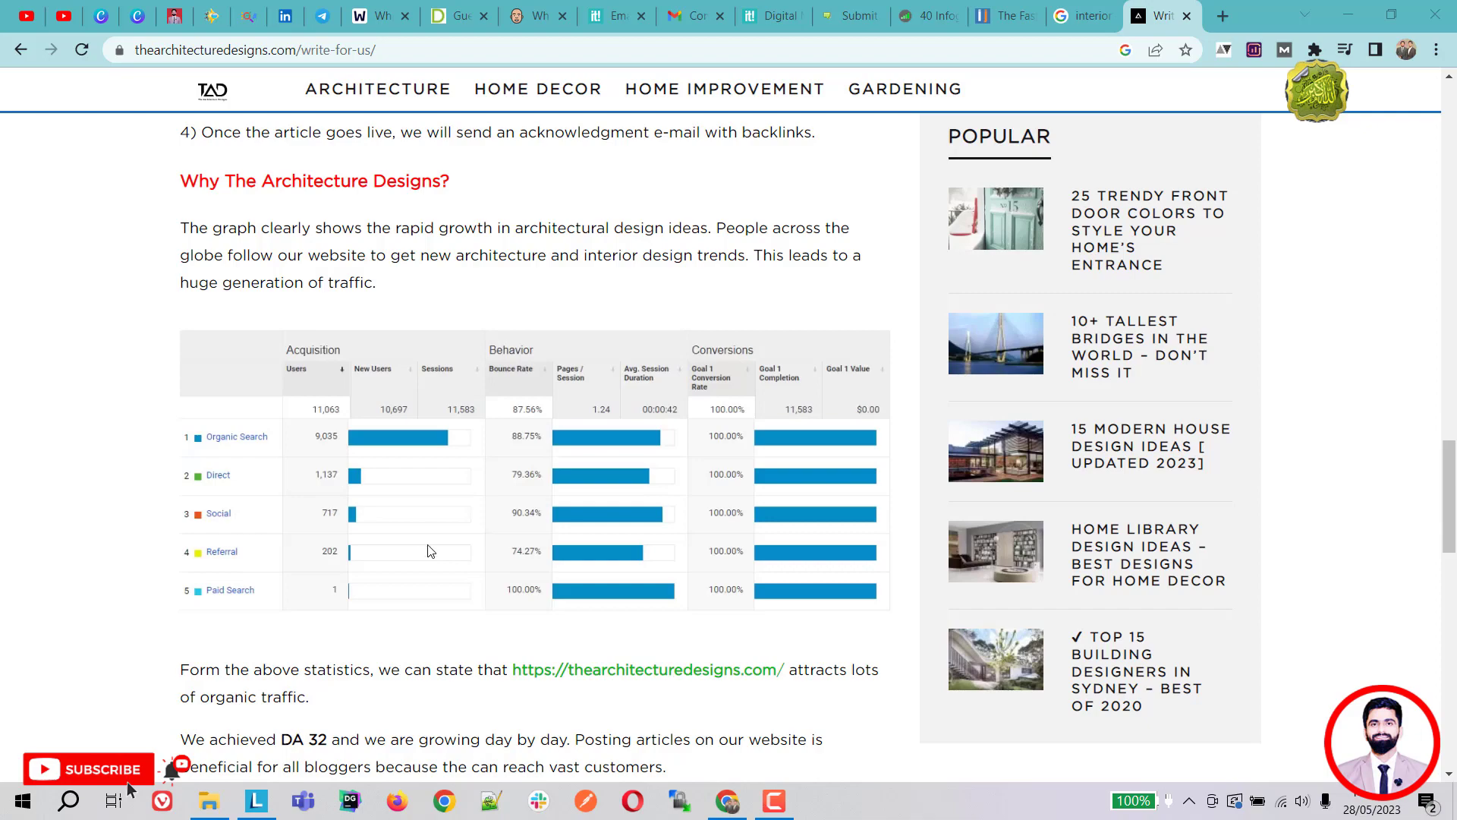
{"action": "scroll", "coordinate": [466, 612], "scroll_direction": "down", "scroll_amount": 8}
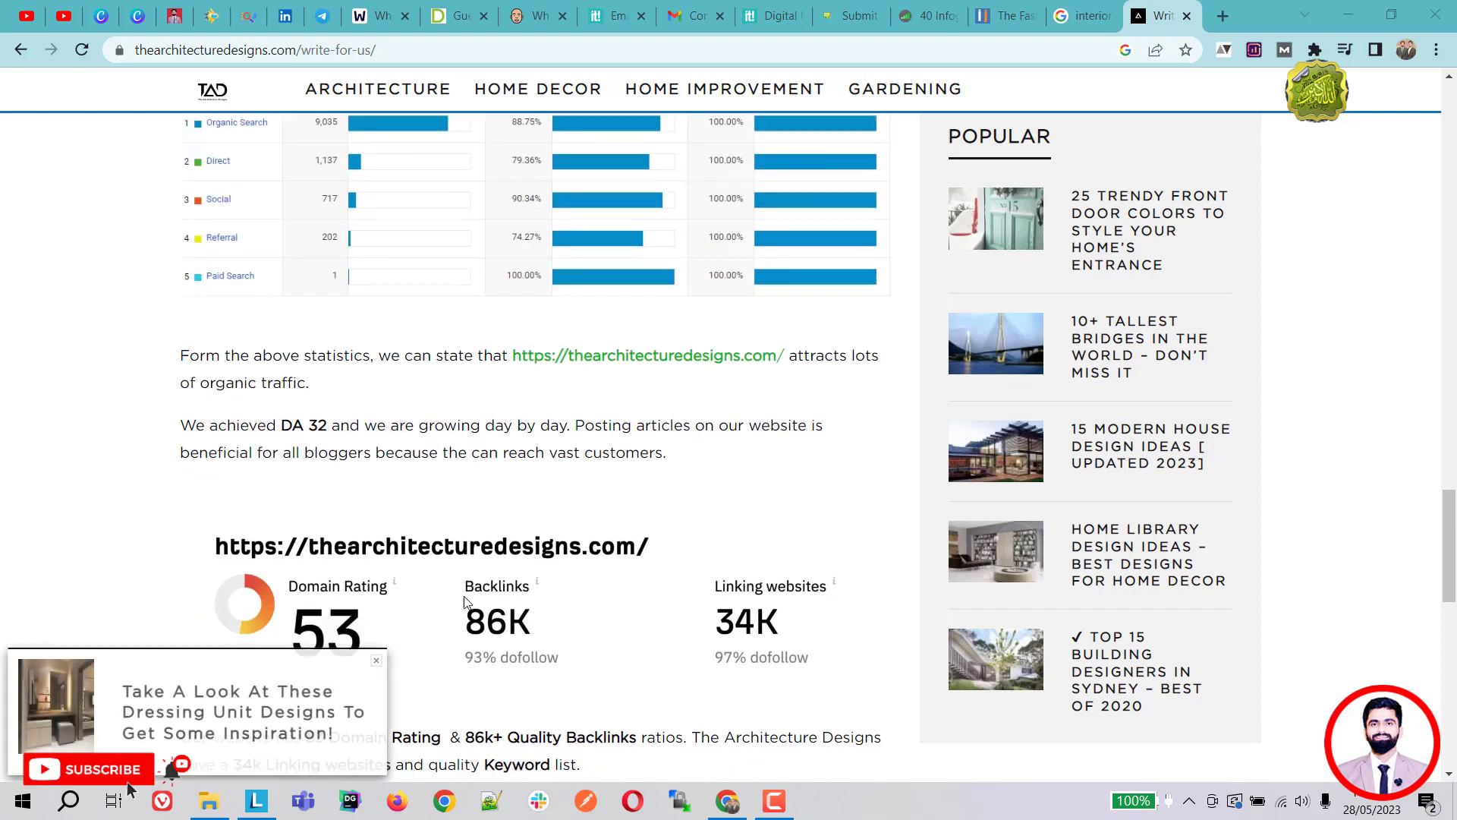
{"action": "scroll", "coordinate": [471, 588], "scroll_direction": "up", "scroll_amount": 2}
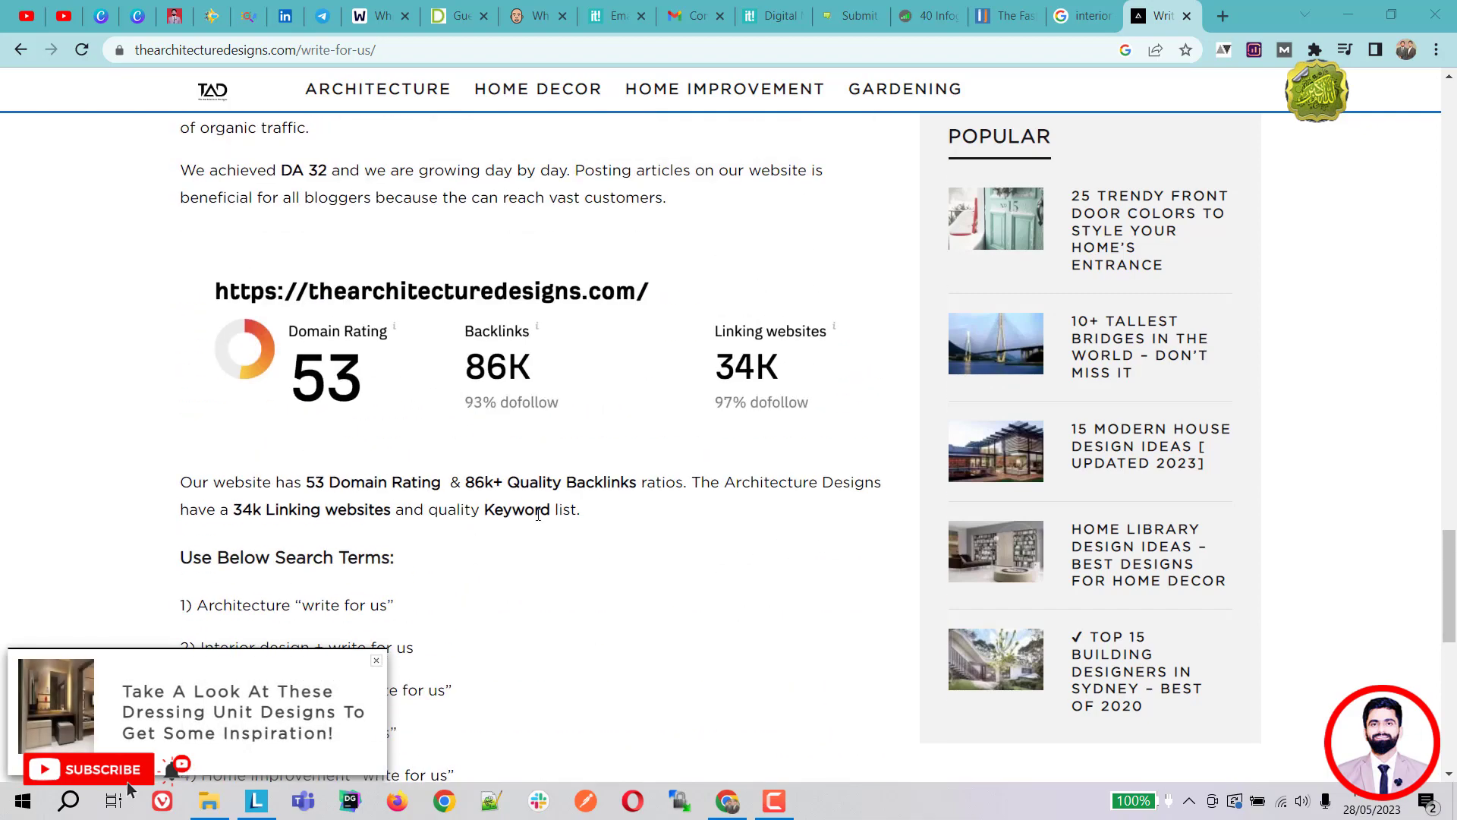
Review the "Use Below Search Terms" list, dismiss the dressing unit pop-up and return to the topics list
{"action": "scroll", "coordinate": [539, 515], "scroll_direction": "down", "scroll_amount": 6}
{"action": "scroll", "coordinate": [553, 532], "scroll_direction": "up", "scroll_amount": 7}
{"action": "scroll", "coordinate": [456, 580], "scroll_direction": "down", "scroll_amount": 3}
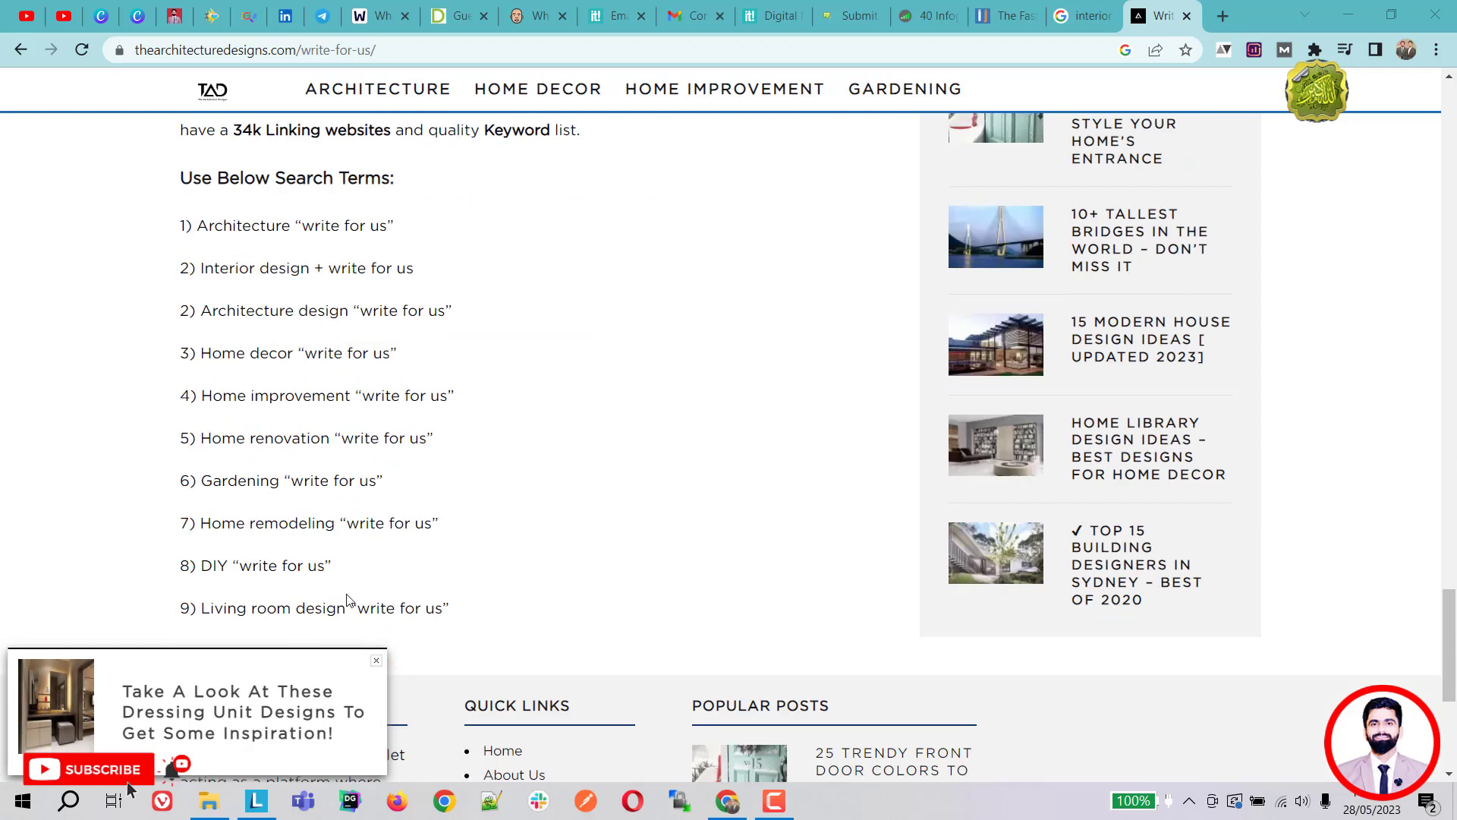
{"action": "left_click", "coordinate": [375, 666]}
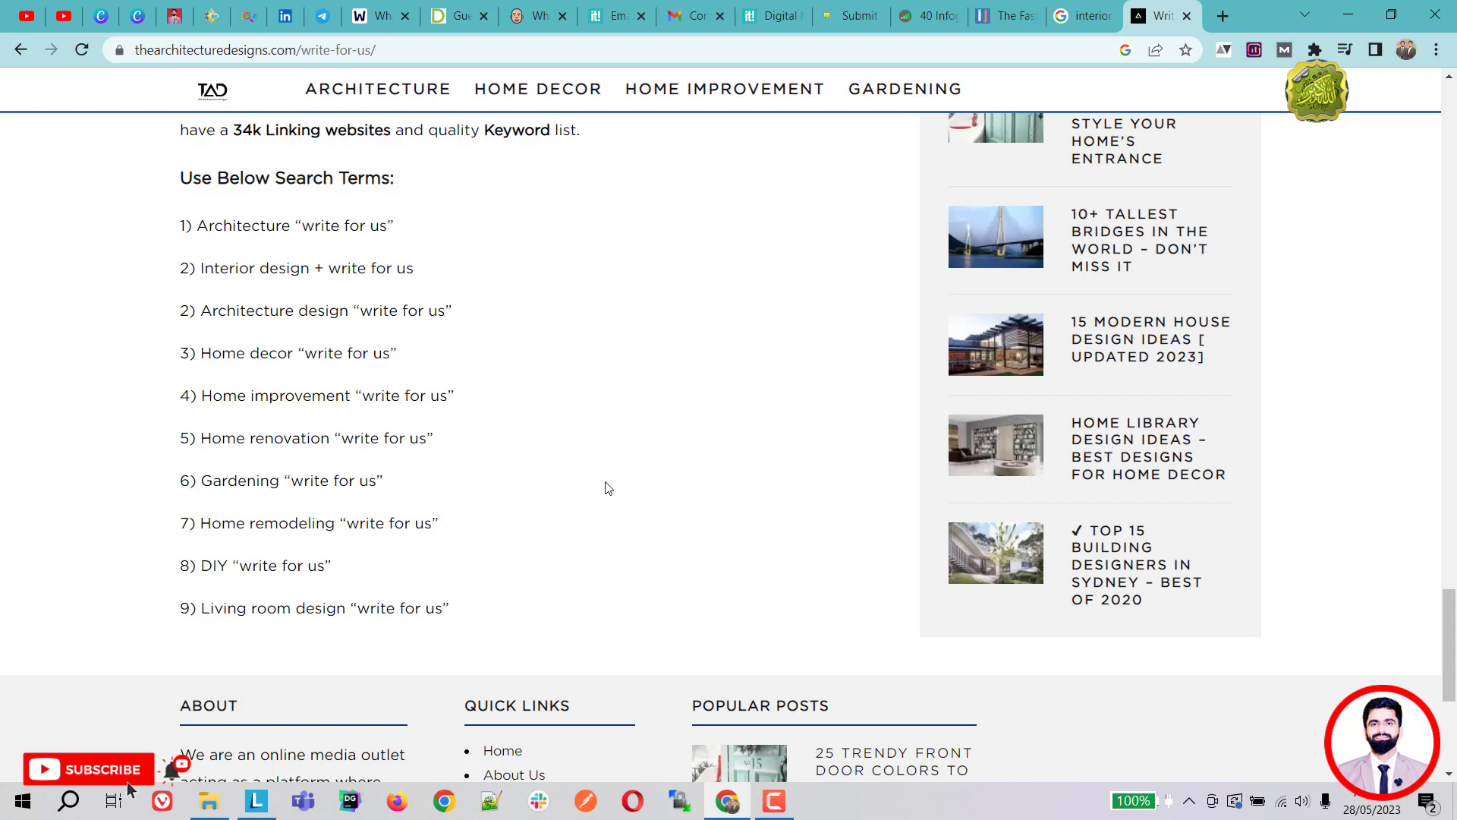
{"action": "scroll", "coordinate": [651, 379], "scroll_direction": "up", "scroll_amount": 20}
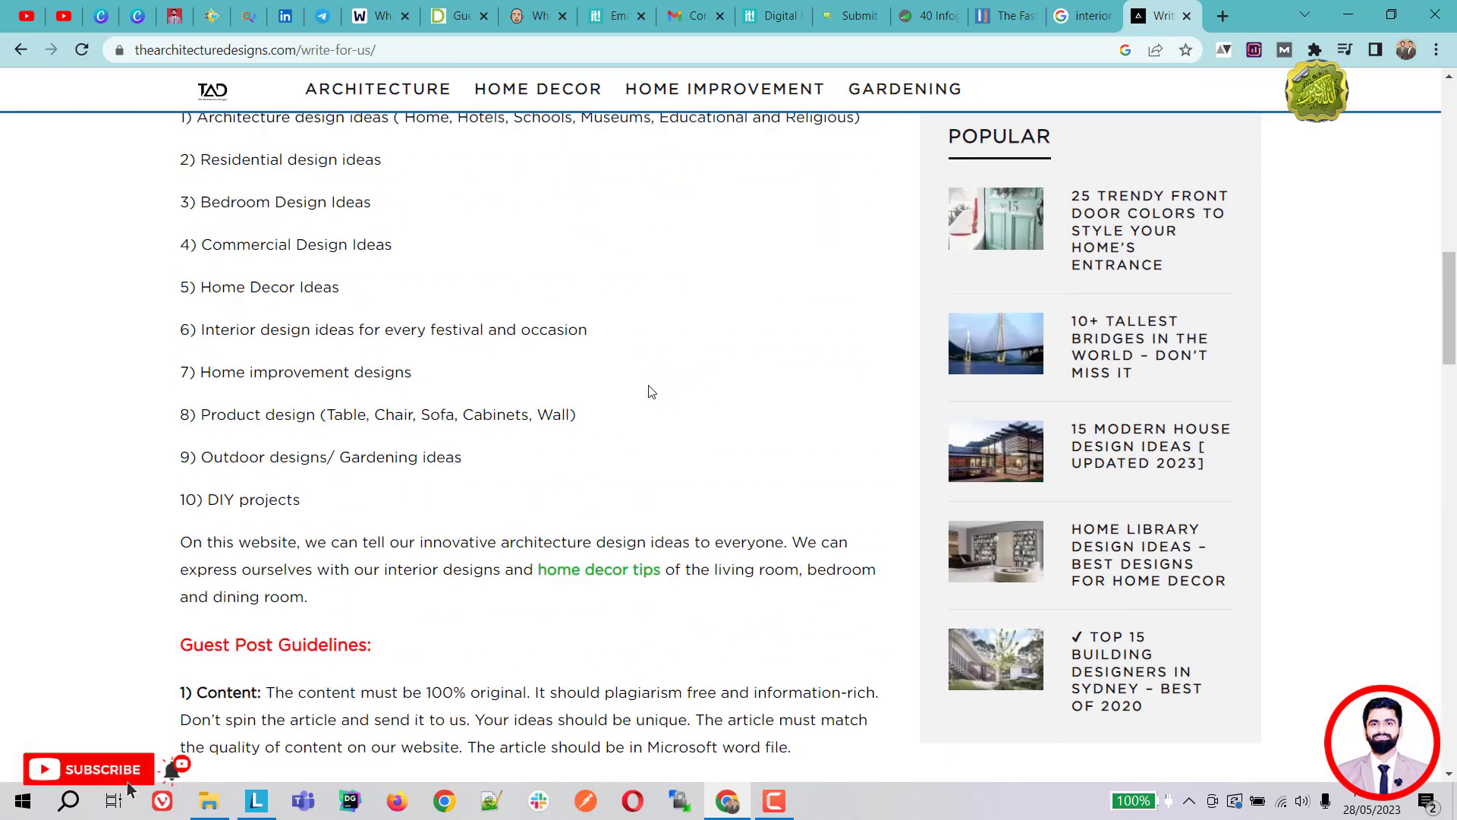
{"action": "scroll", "coordinate": [652, 392], "scroll_direction": "up", "scroll_amount": 1}
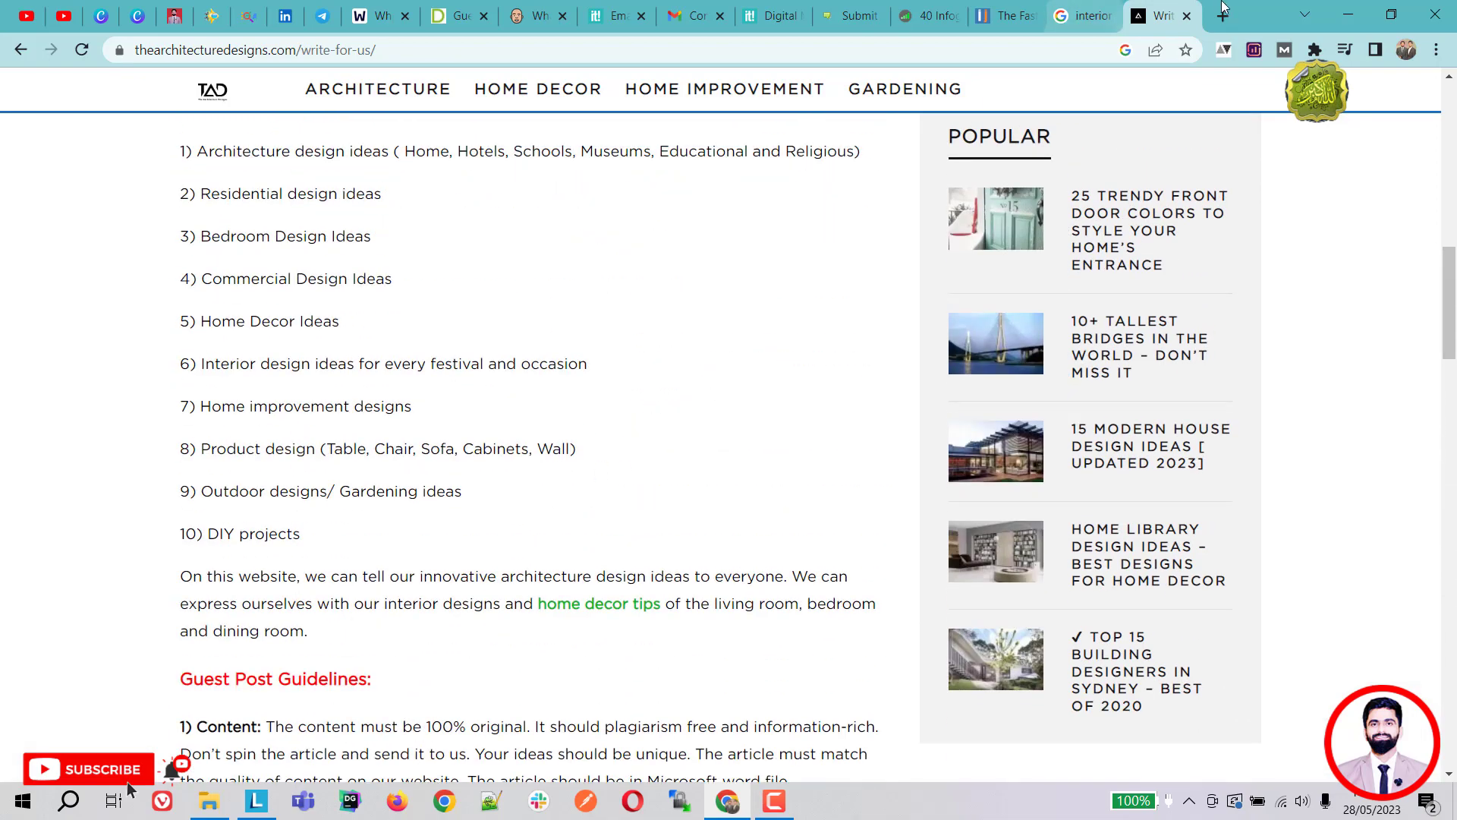
Search Google for "trionds" in a new tab and open the Triond homepage from the results
{"action": "key", "text": "ctrl+t"}
{"action": "left_click", "coordinate": [511, 43]}
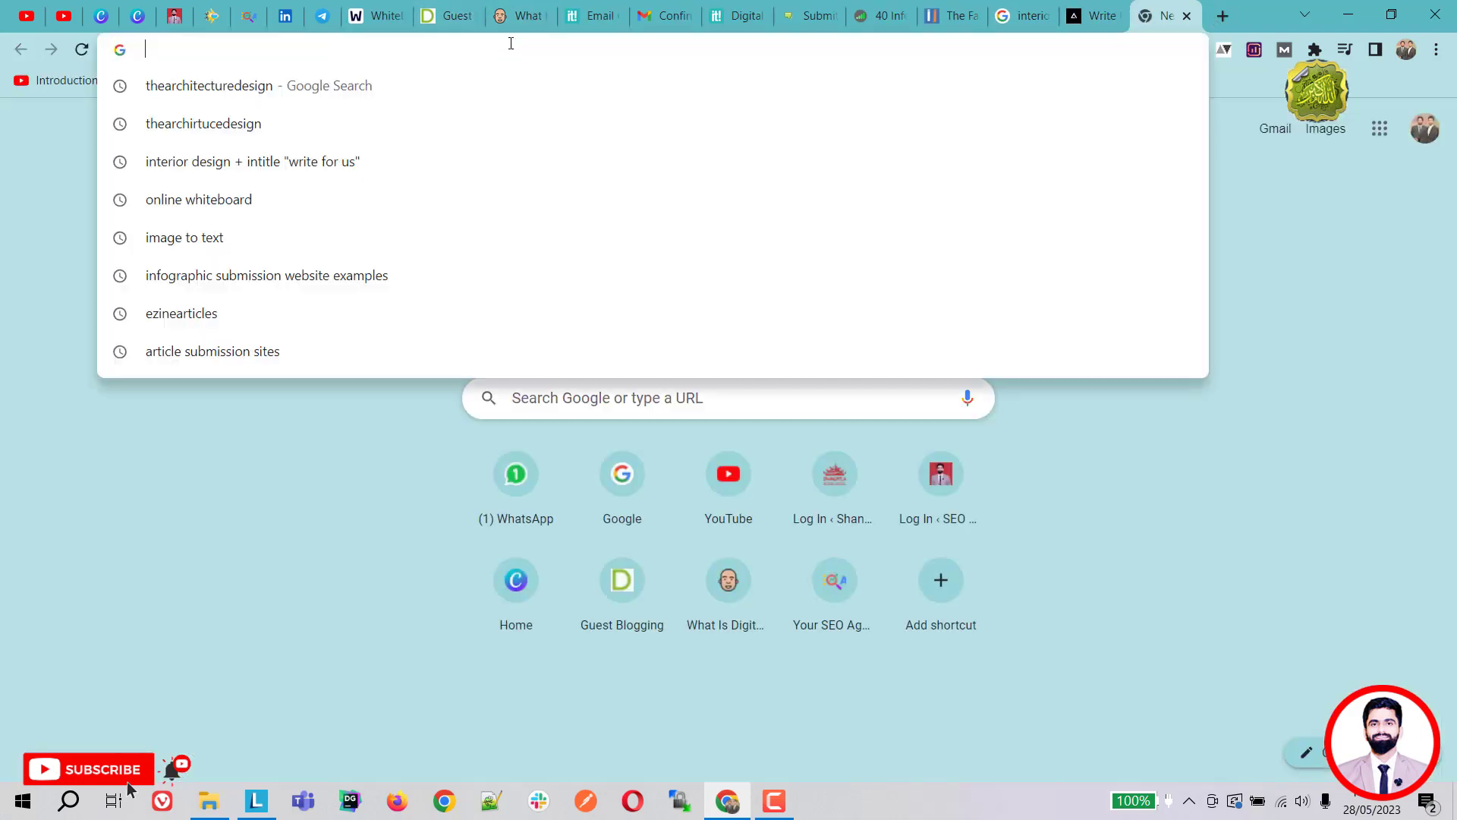
{"action": "type", "text": "trionds"}
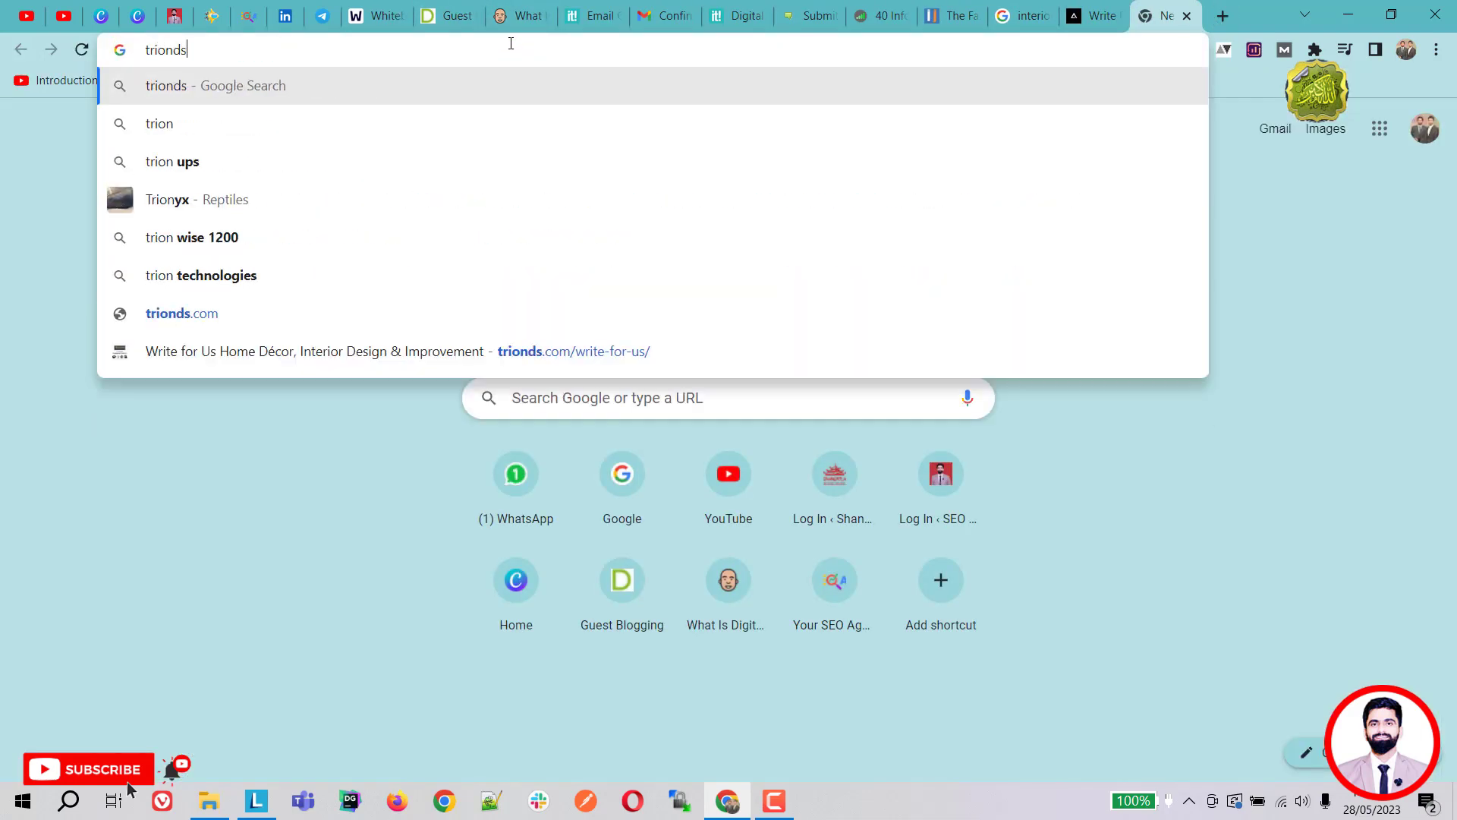
{"action": "key", "text": "Return"}
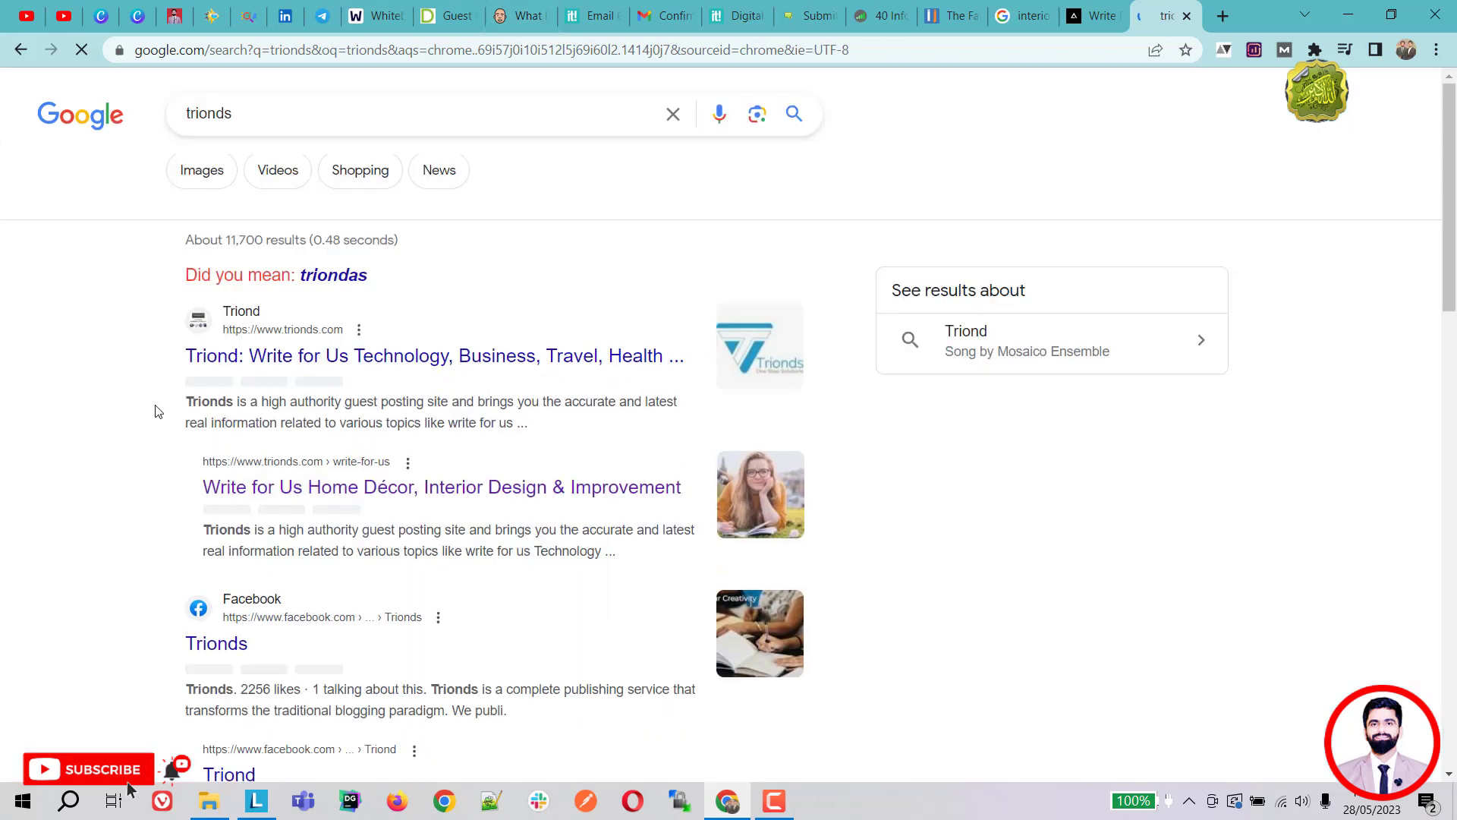
{"action": "left_click", "coordinate": [325, 369]}
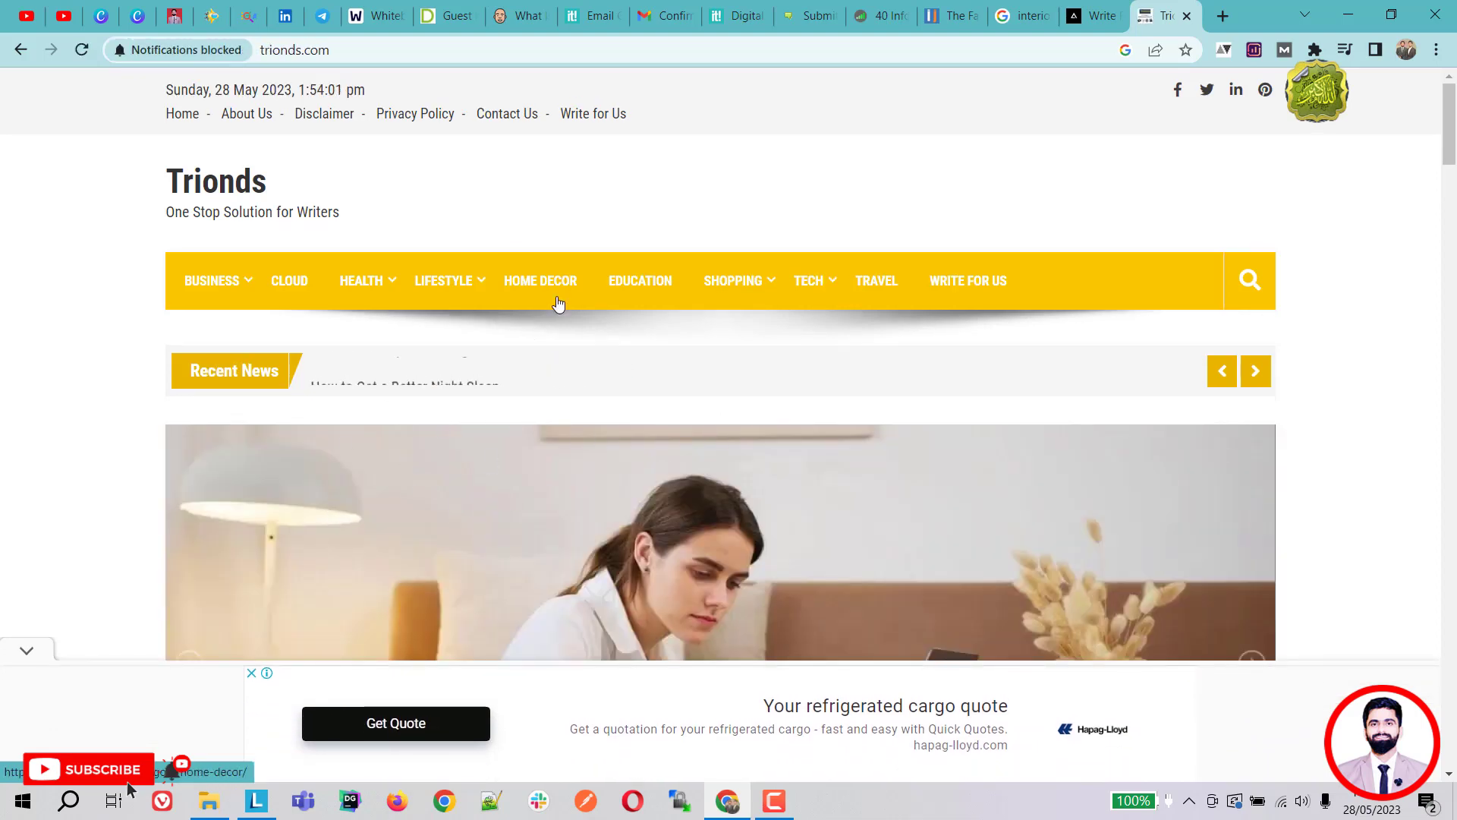
Browse the published articles and categories on the Trionds homepage and return to its header
{"action": "scroll", "coordinate": [545, 448], "scroll_direction": "down", "scroll_amount": 5}
{"action": "scroll", "coordinate": [545, 449], "scroll_direction": "down", "scroll_amount": 15}
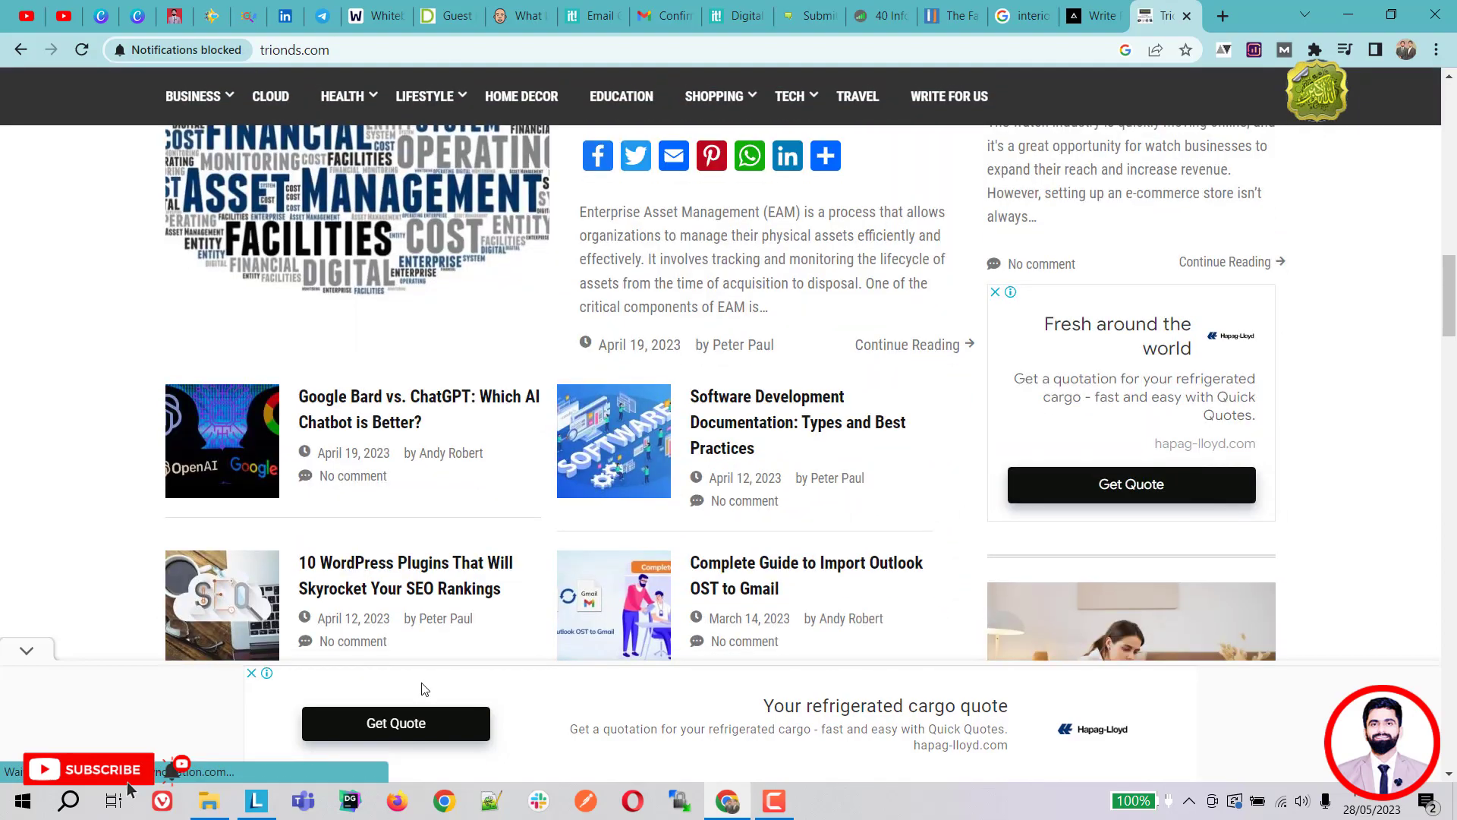
{"action": "scroll", "coordinate": [30, 655], "scroll_direction": "down", "scroll_amount": 9}
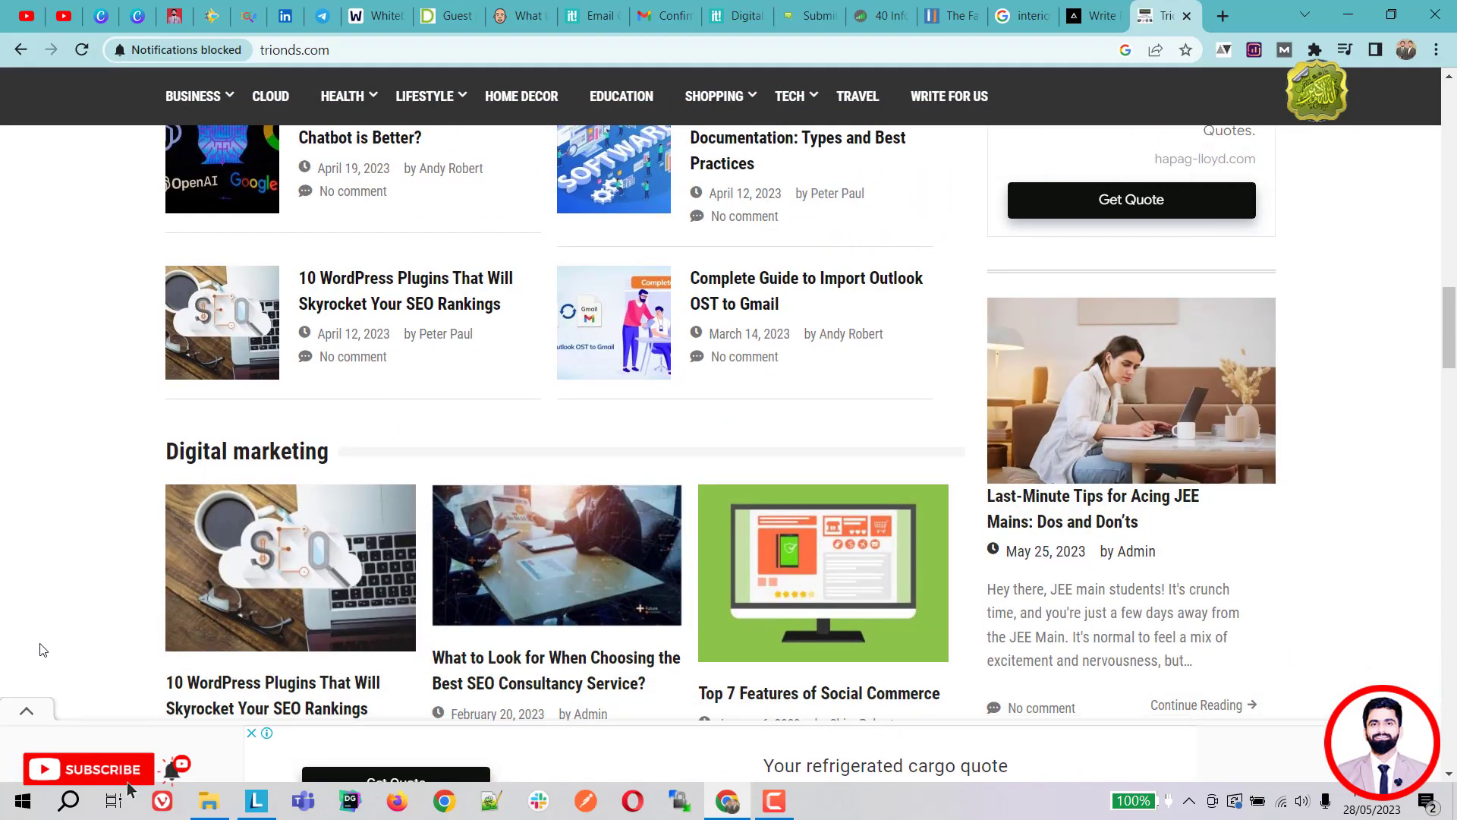
{"action": "scroll", "coordinate": [43, 650], "scroll_direction": "down", "scroll_amount": 10}
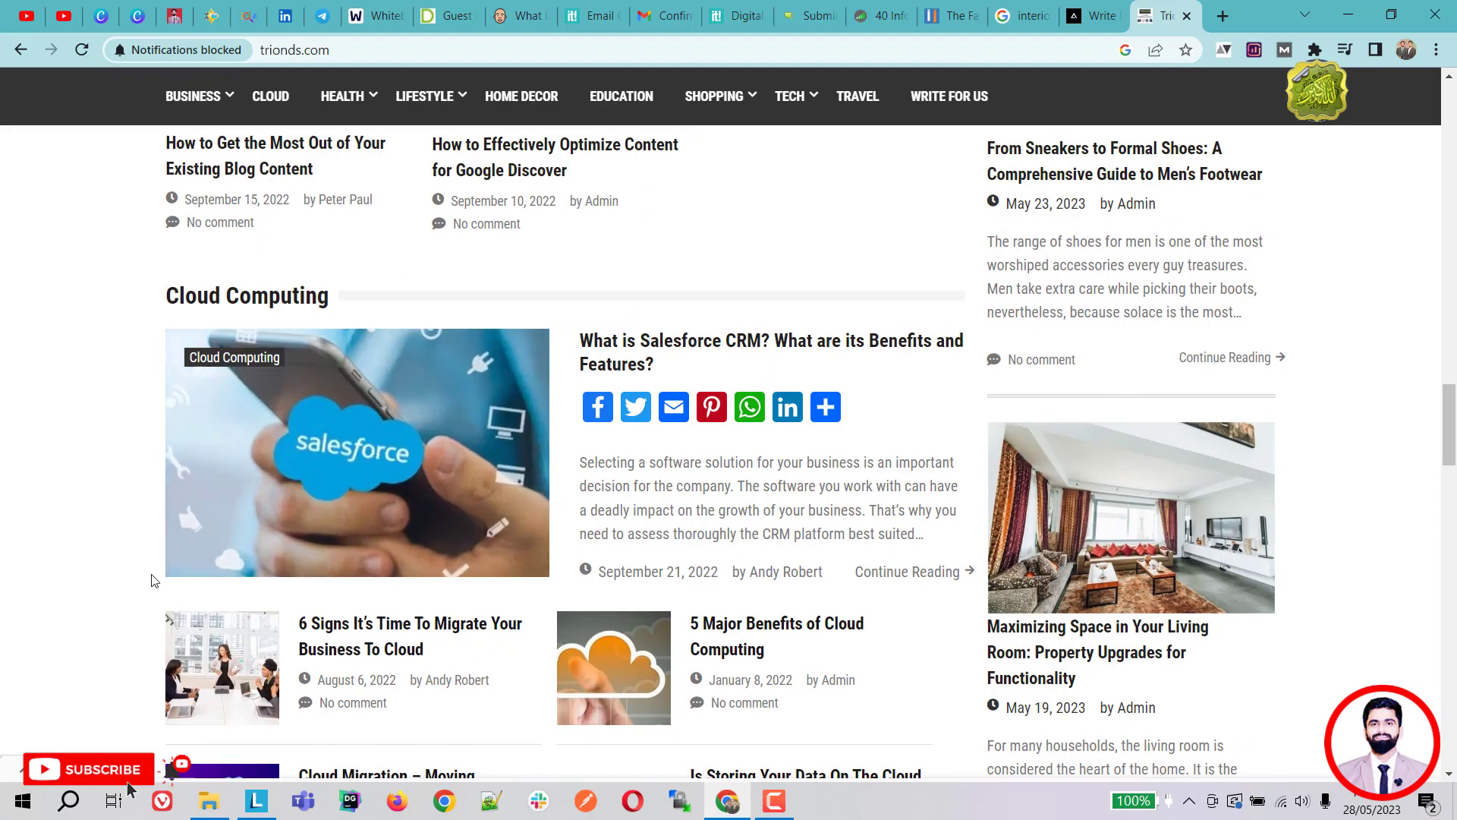
{"action": "scroll", "coordinate": [151, 580], "scroll_direction": "down", "scroll_amount": 3}
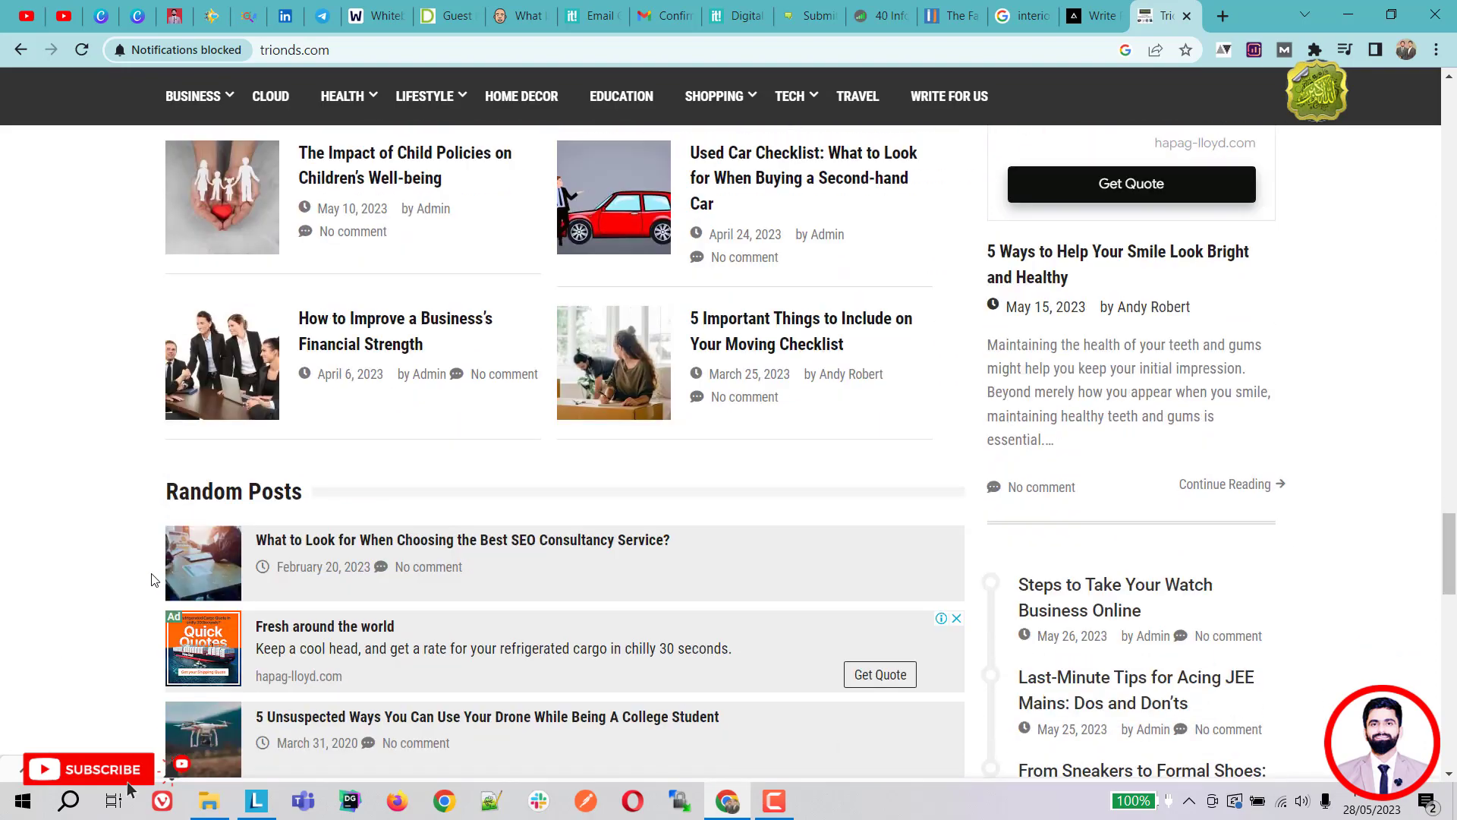
{"action": "scroll", "coordinate": [151, 580], "scroll_direction": "up", "scroll_amount": 12}
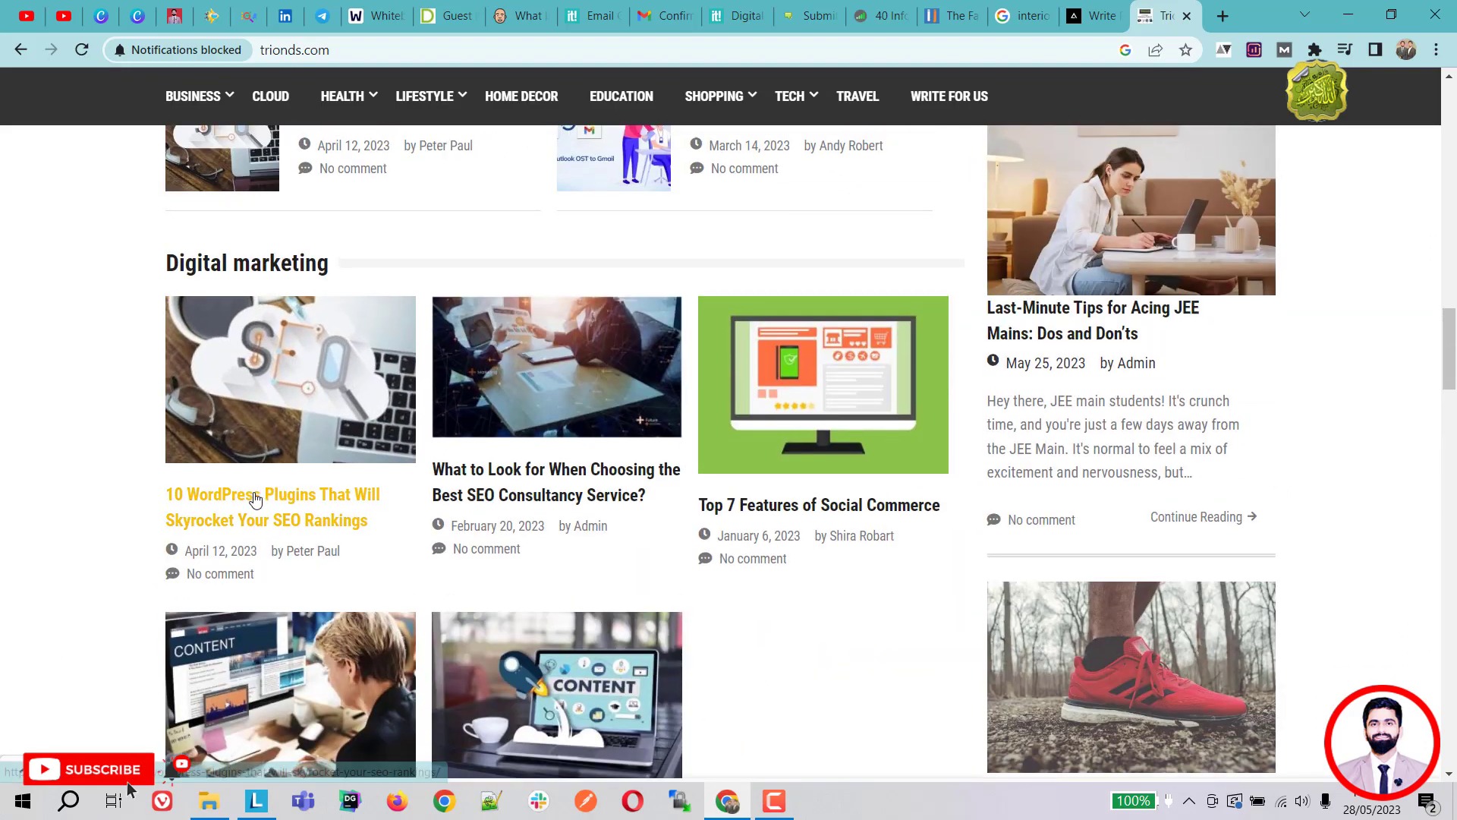
{"action": "scroll", "coordinate": [264, 496], "scroll_direction": "up", "scroll_amount": 15}
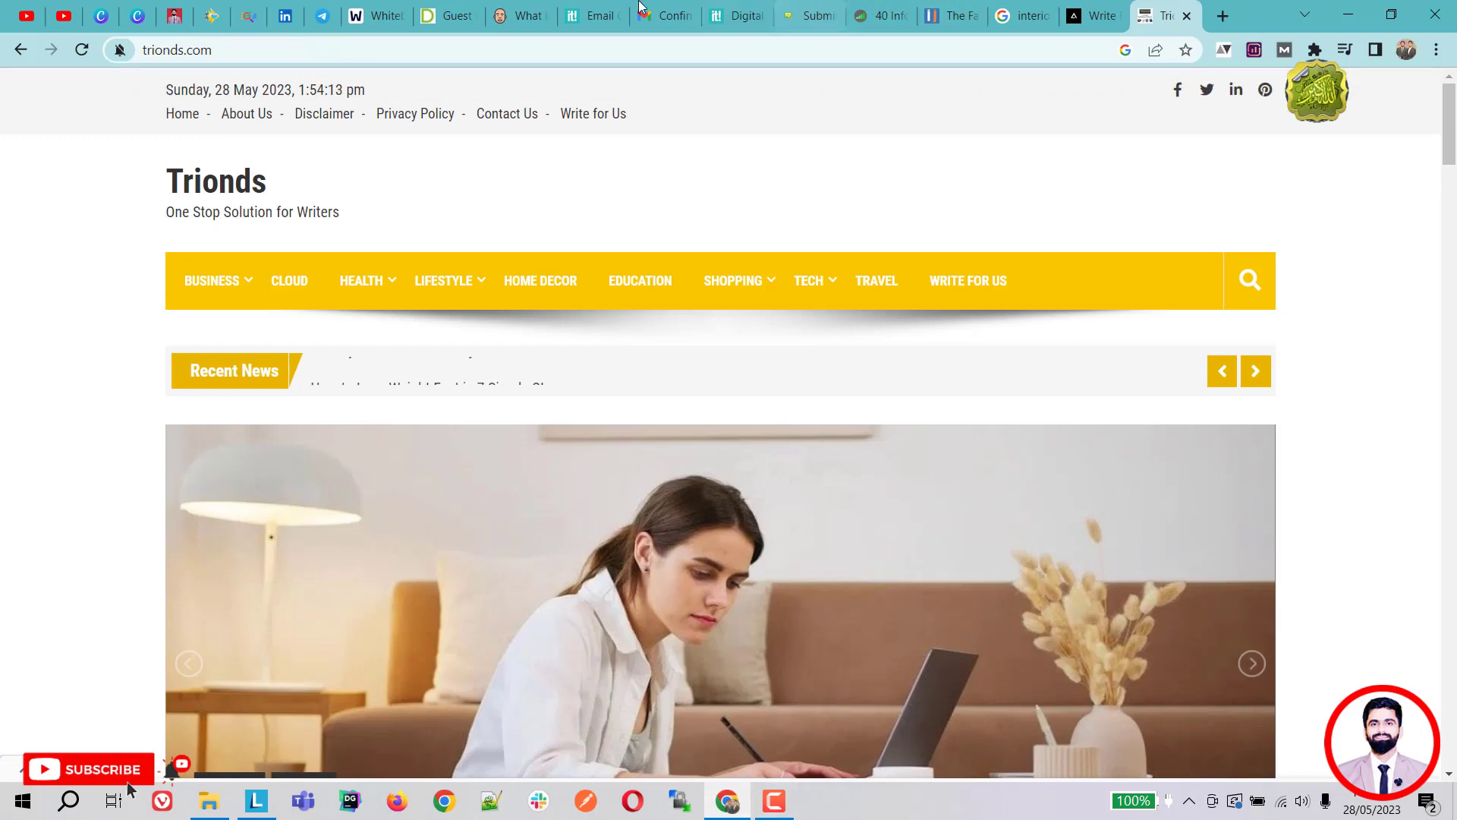
Check the guest posting notes on the whiteboard and change the interior design Google search to fitness + intitle "Write for us"
{"action": "left_click", "coordinate": [372, 15]}
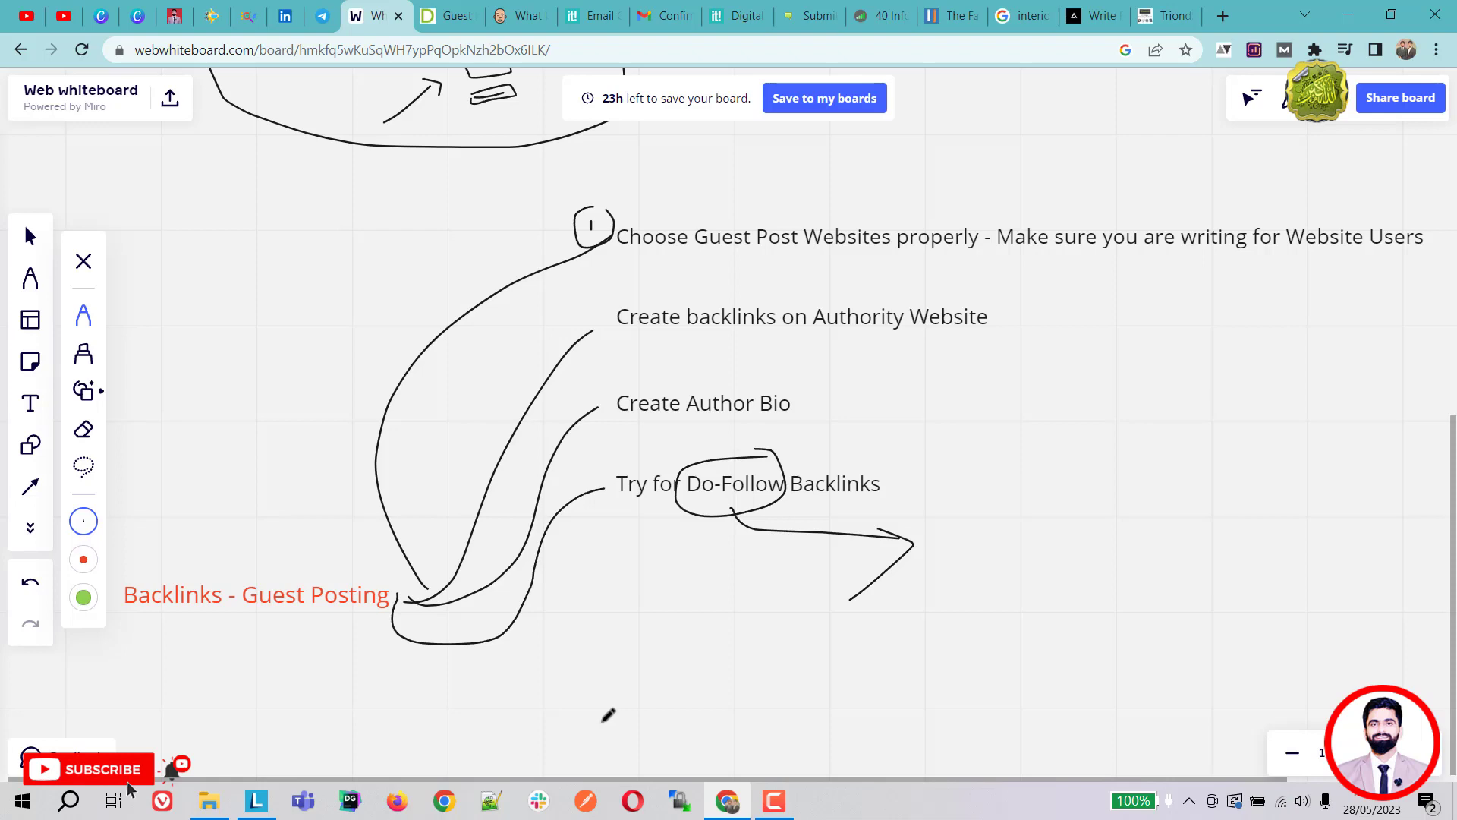
{"action": "left_click", "coordinate": [1012, 8]}
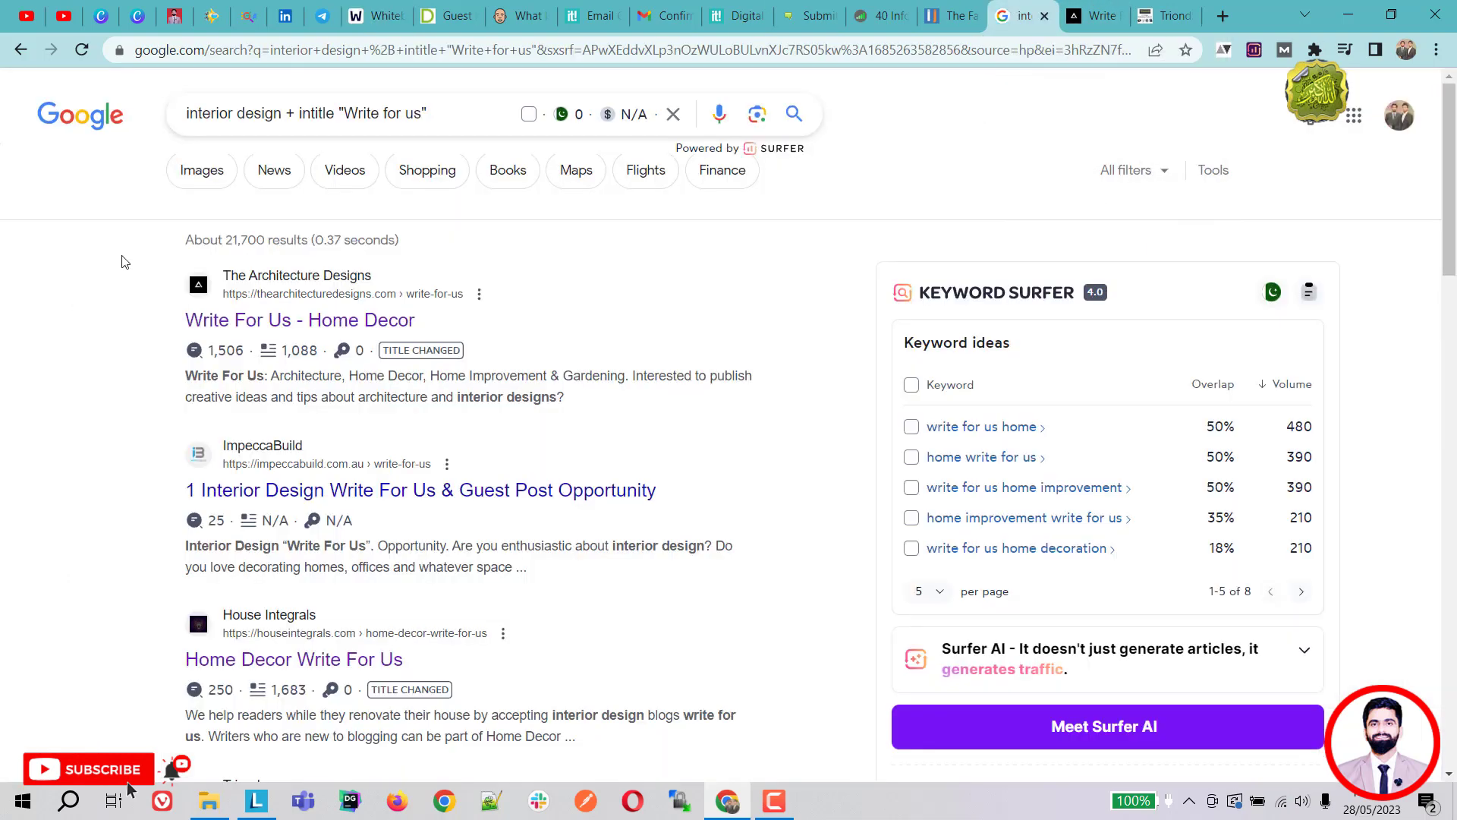
{"action": "left_click_drag", "start_coordinate": [284, 114], "coordinate": [152, 127]}
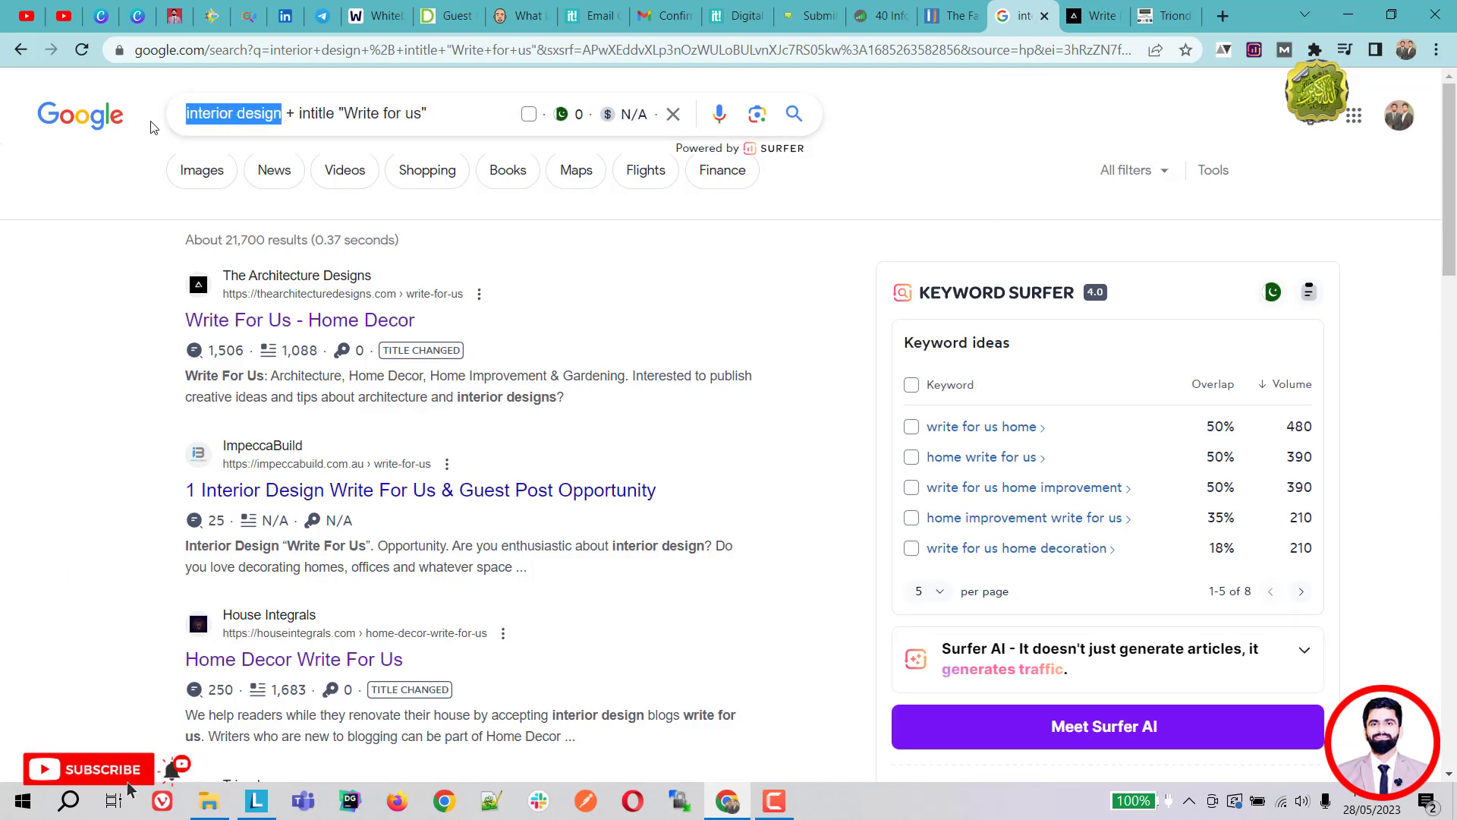
{"action": "type", "text": "fitness"}
{"action": "key", "text": "Return"}
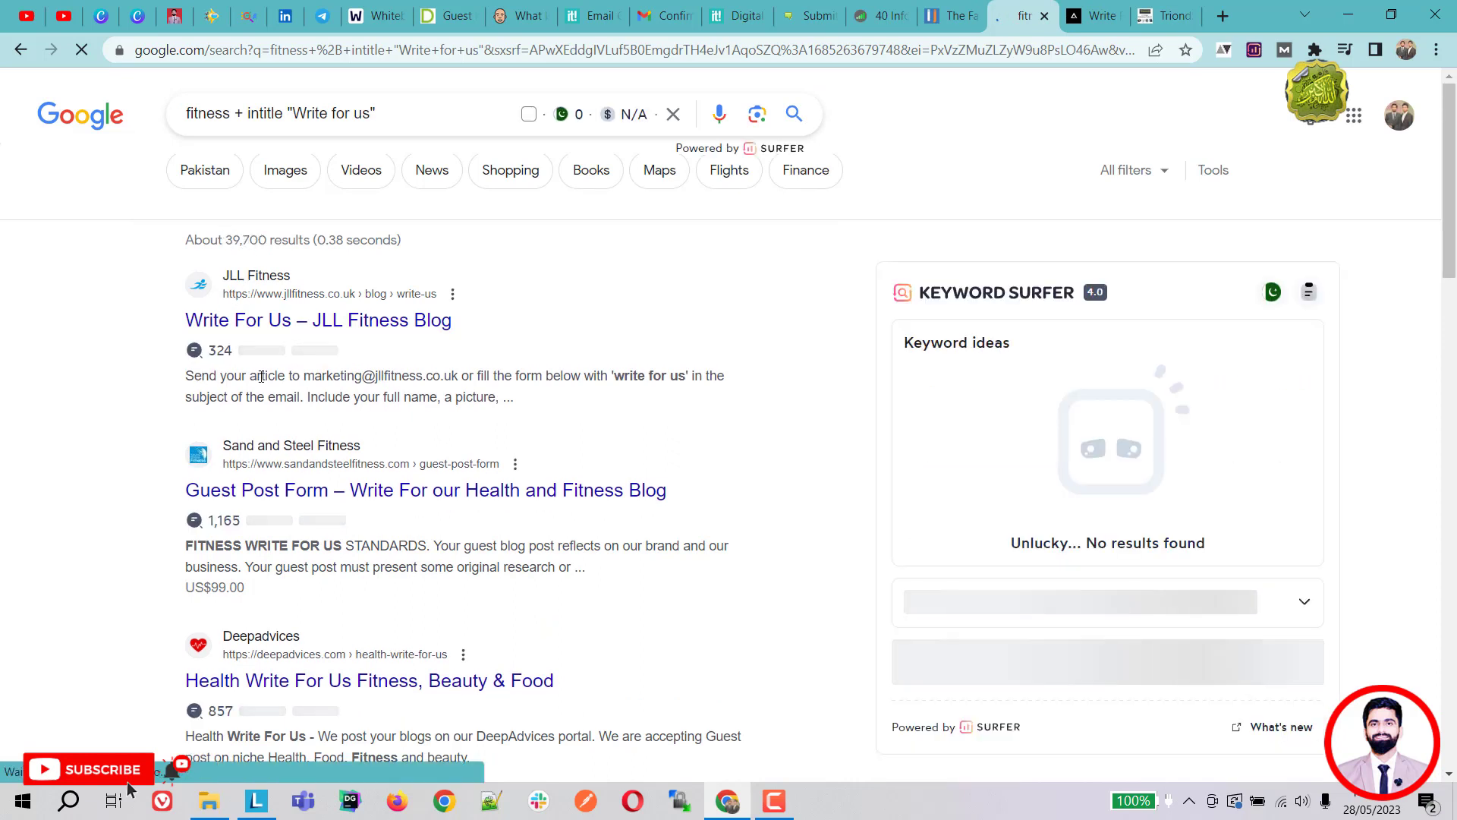
Replace the quoted phrase in the Google query and search for fitness + intitle "Guest Blog"
{"action": "left_click_drag", "start_coordinate": [370, 114], "coordinate": [293, 117]}
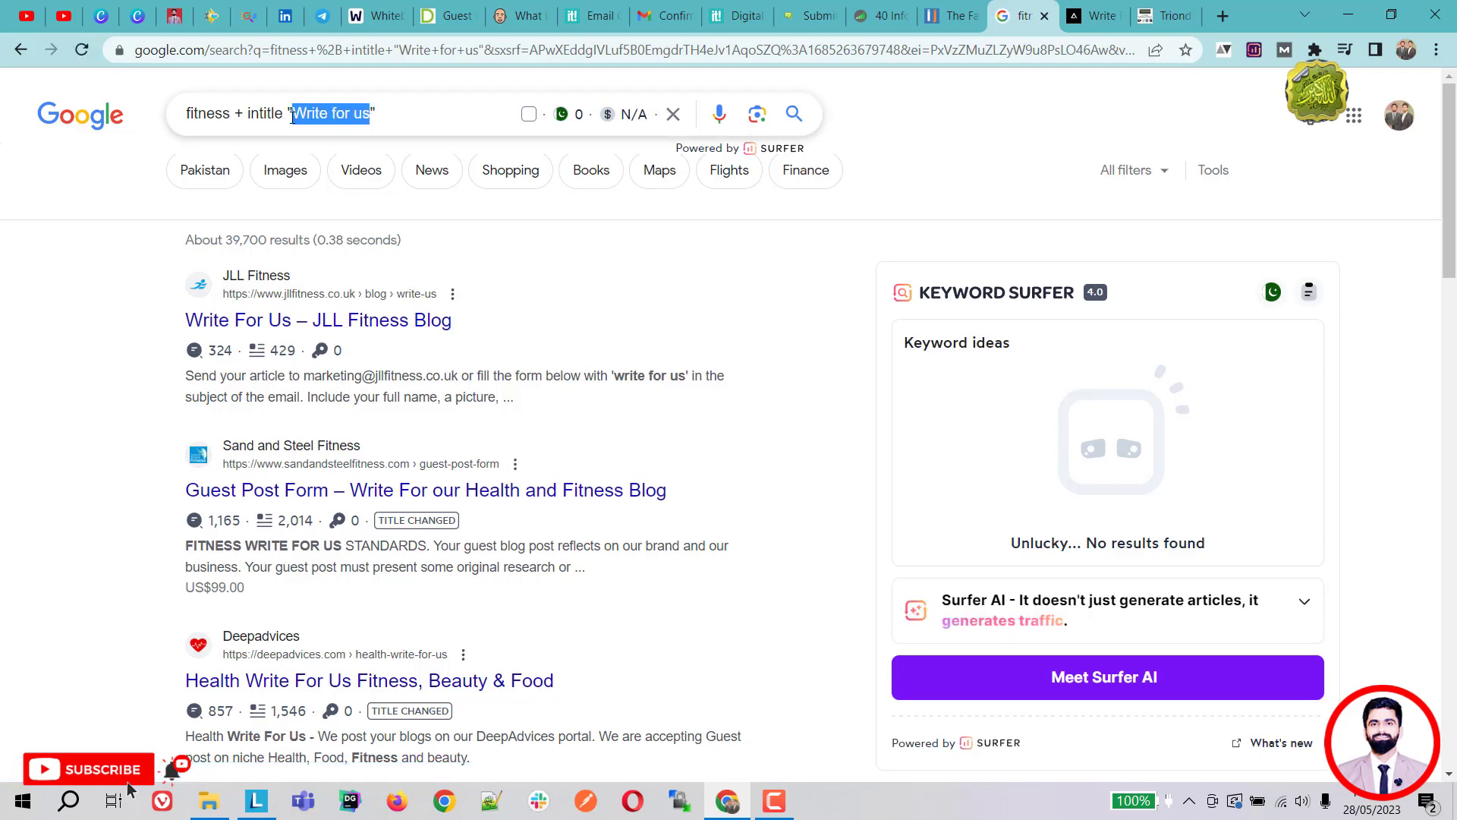
{"action": "type", "text": "Guest "}
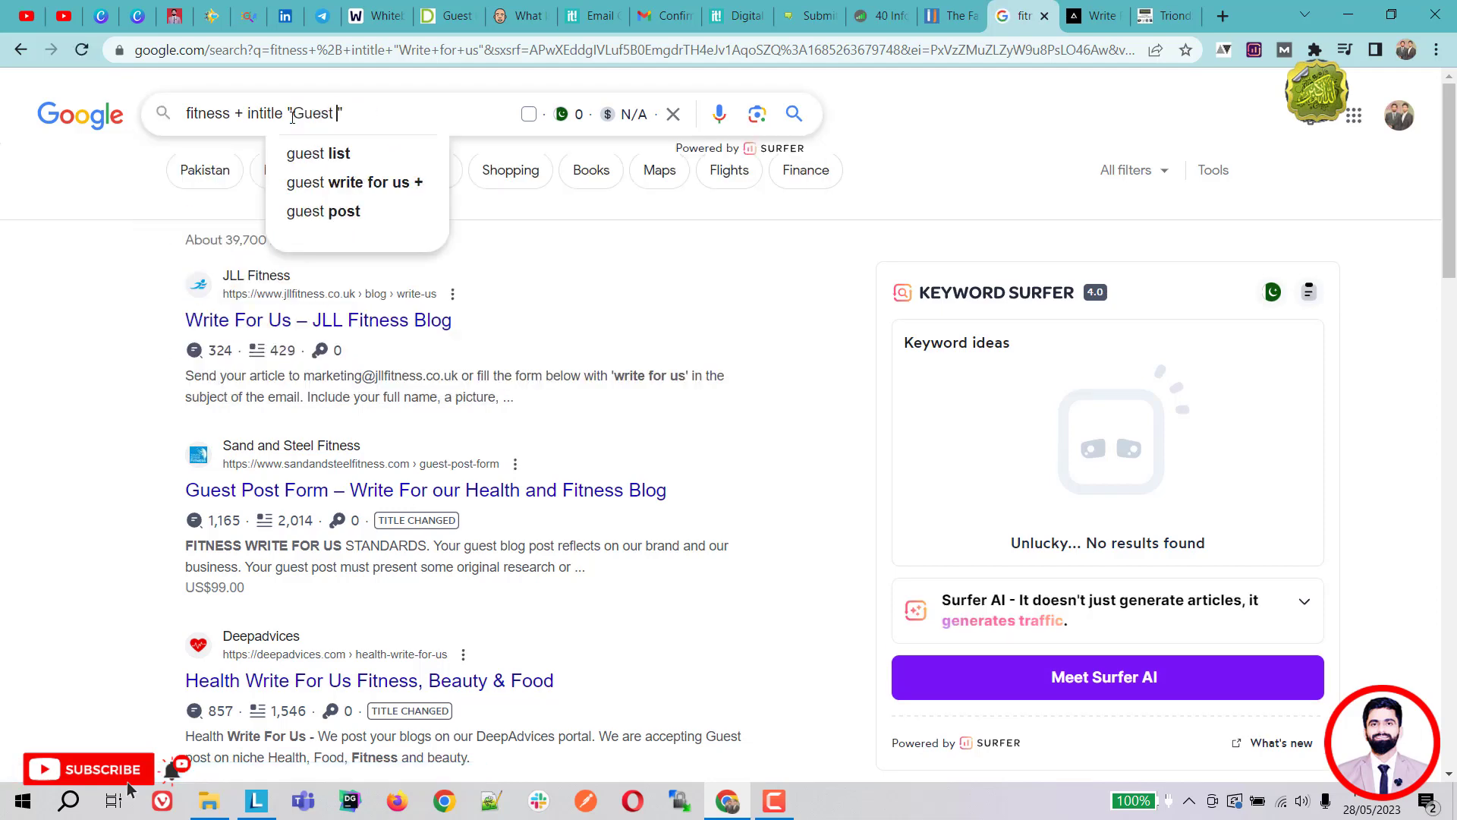
{"action": "type", "text": "Blog"}
{"action": "key", "text": "Return"}
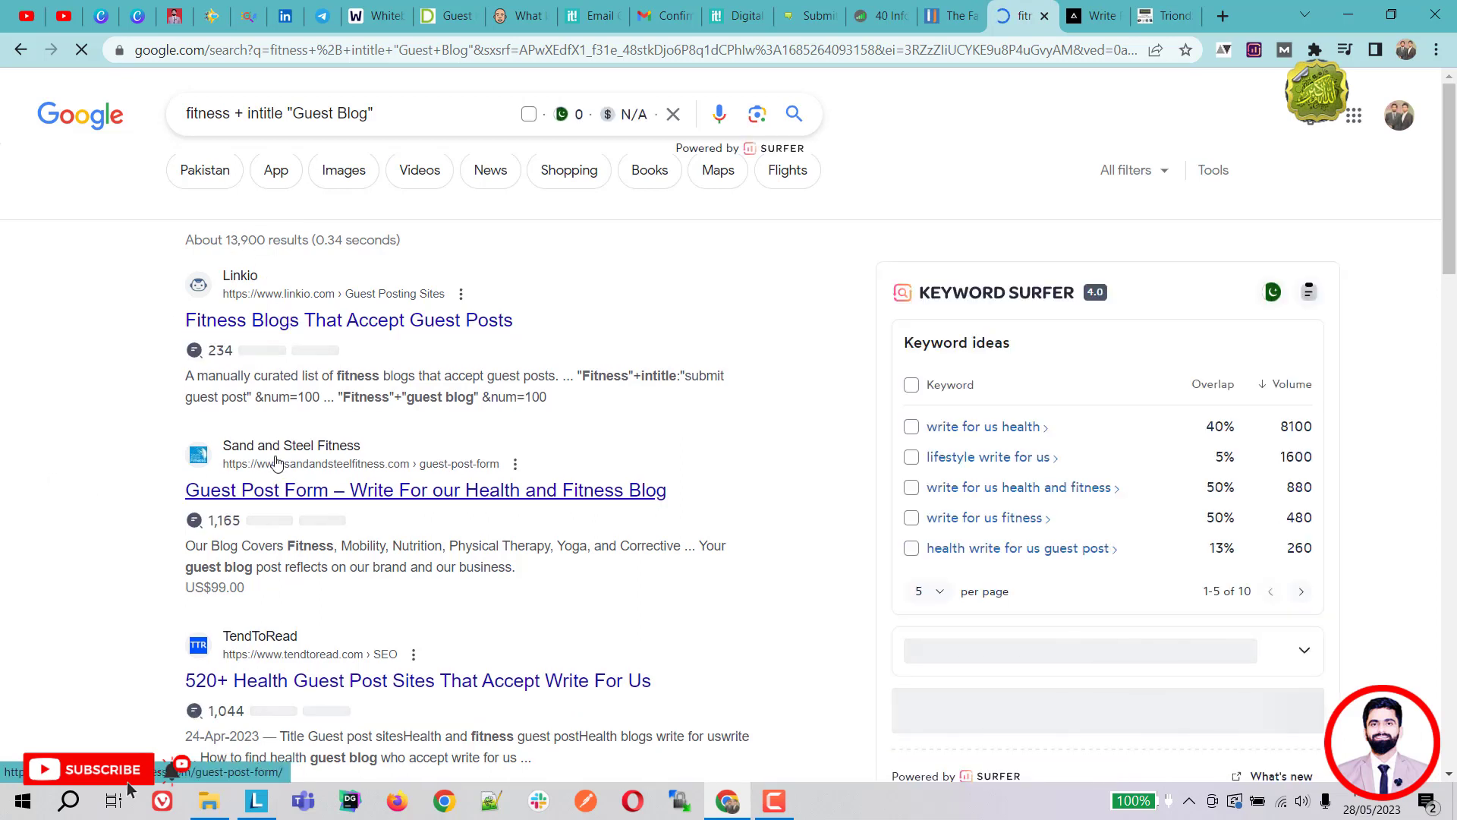
Open the TendToRead result "520+ Health Guest Post Sites That Accept Write For Us" in a new tab
{"action": "scroll", "coordinate": [489, 476], "scroll_direction": "down", "scroll_amount": 3}
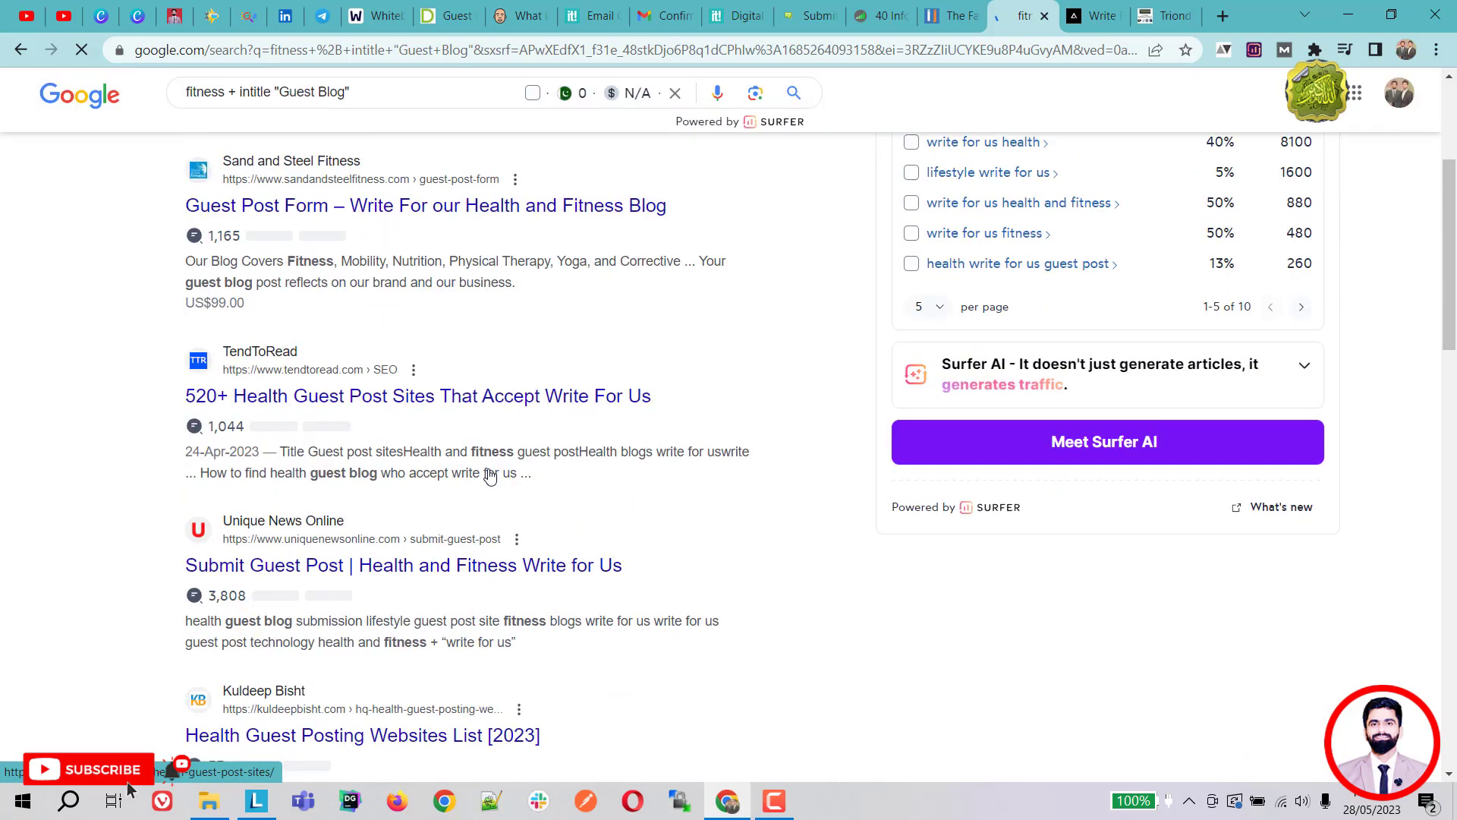
{"action": "right_click", "coordinate": [372, 395]}
{"action": "left_click", "coordinate": [425, 409]}
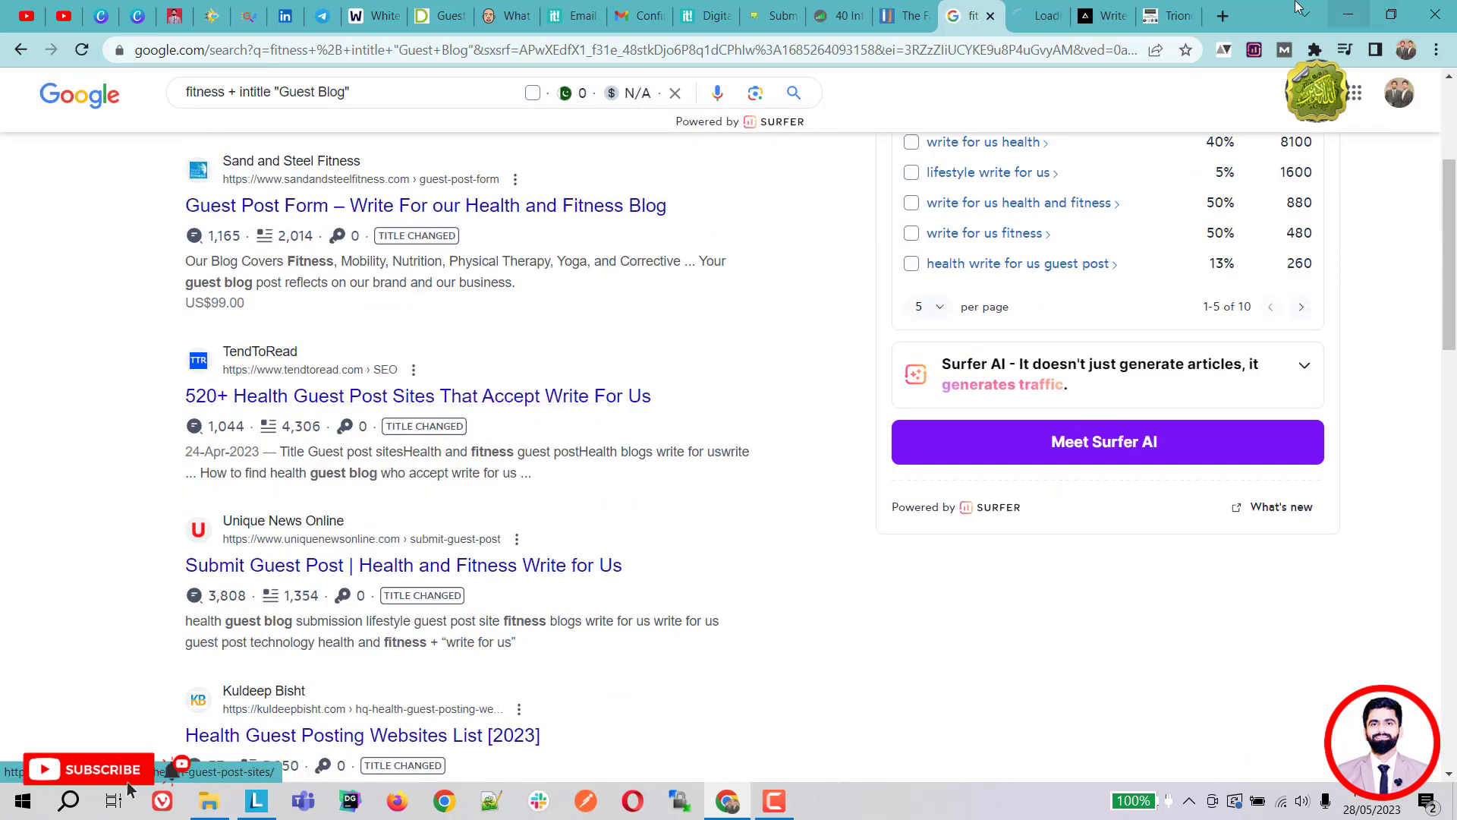
Skim the TendToRead article on health guest post sites, including how to find health guest blogs, and close it
{"action": "left_click", "coordinate": [1032, 17]}
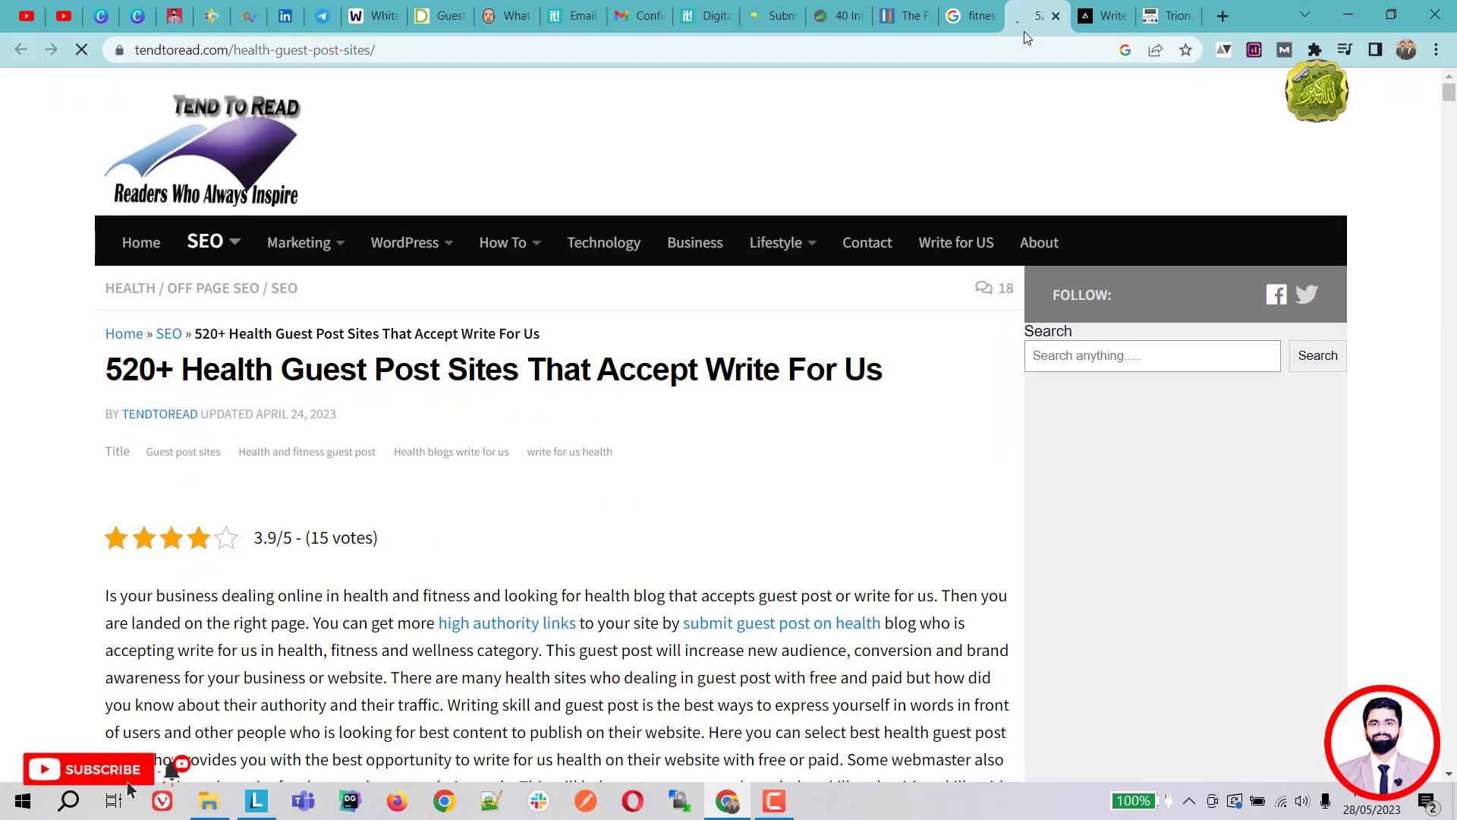
{"action": "scroll", "coordinate": [531, 467], "scroll_direction": "down", "scroll_amount": 7}
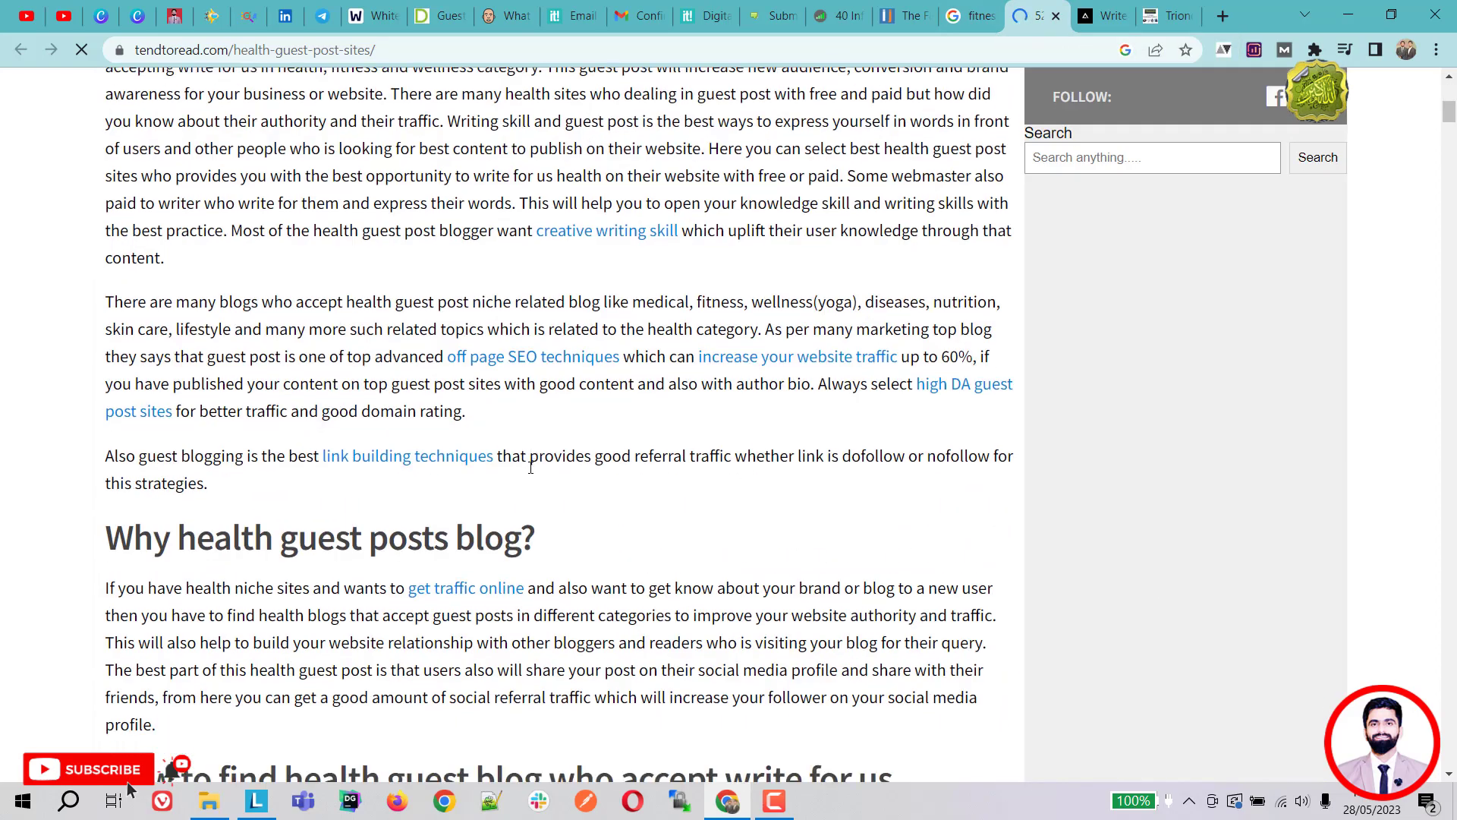
{"action": "scroll", "coordinate": [531, 471], "scroll_direction": "down", "scroll_amount": 13}
{"action": "scroll", "coordinate": [533, 474], "scroll_direction": "up", "scroll_amount": 8}
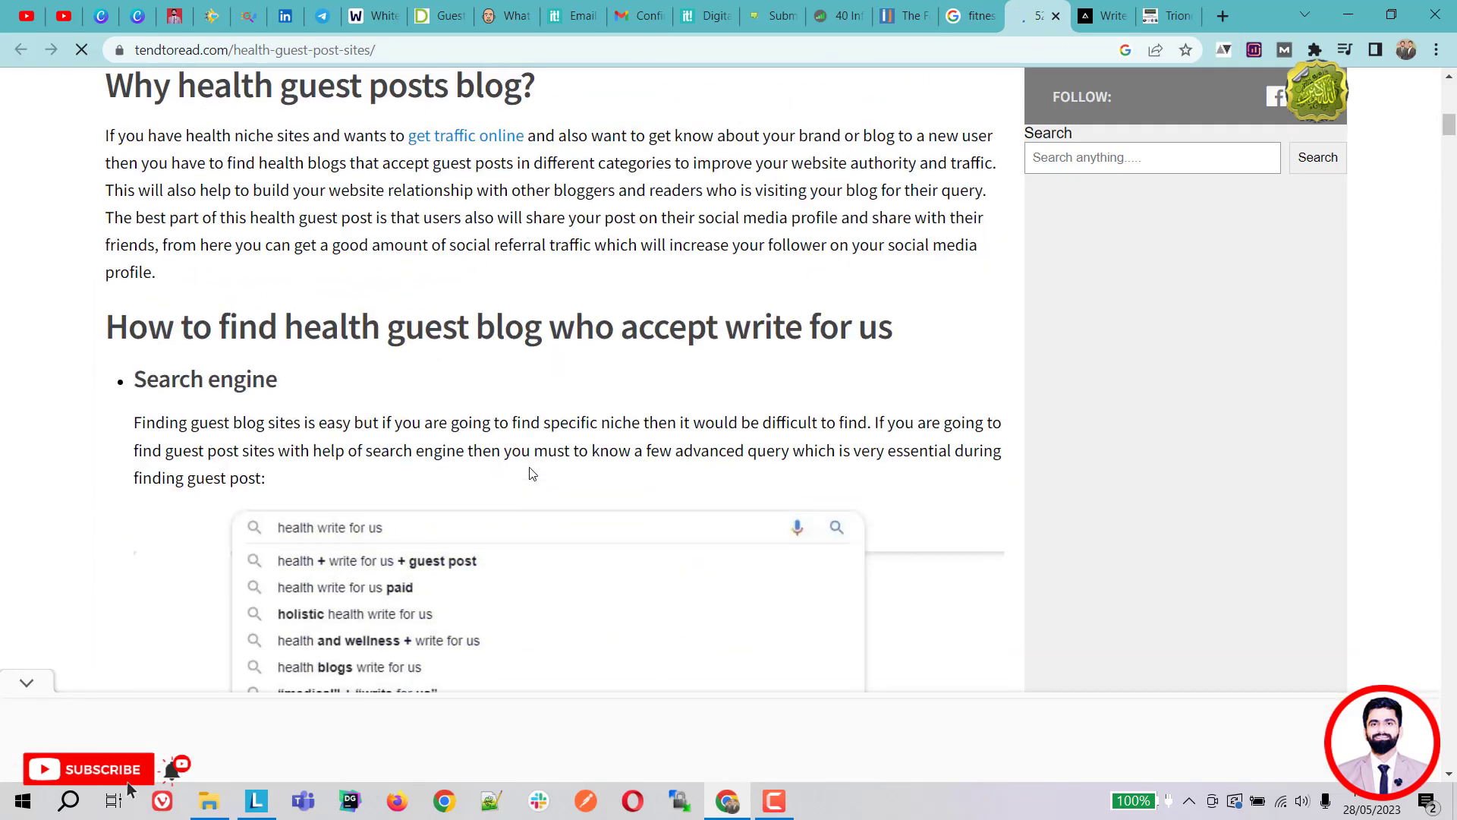
{"action": "scroll", "coordinate": [532, 474], "scroll_direction": "up", "scroll_amount": 7}
{"action": "scroll", "coordinate": [531, 476], "scroll_direction": "down", "scroll_amount": 9}
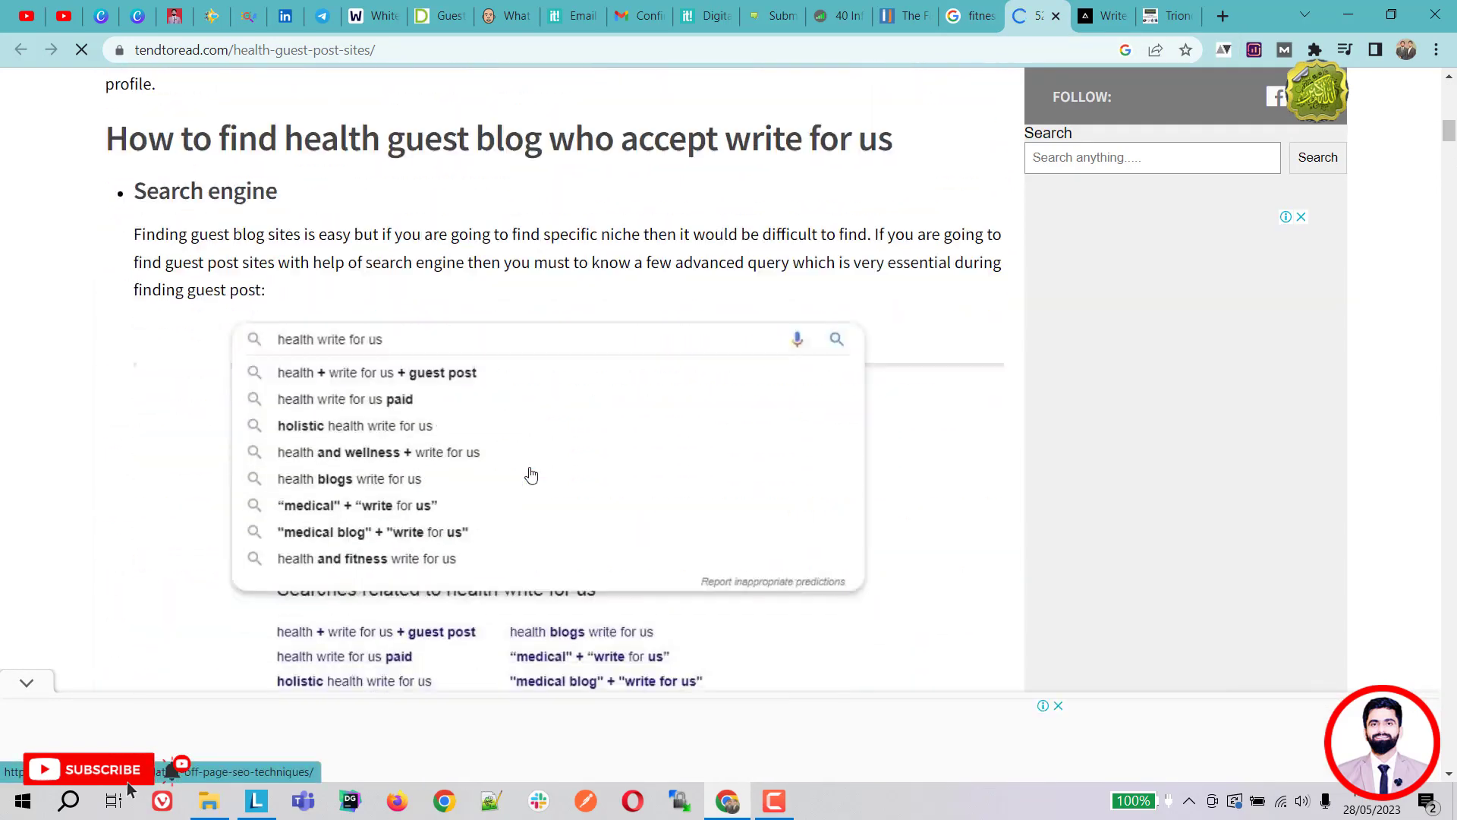
{"action": "scroll", "coordinate": [531, 475], "scroll_direction": "down", "scroll_amount": 4}
{"action": "scroll", "coordinate": [532, 475], "scroll_direction": "up", "scroll_amount": 14}
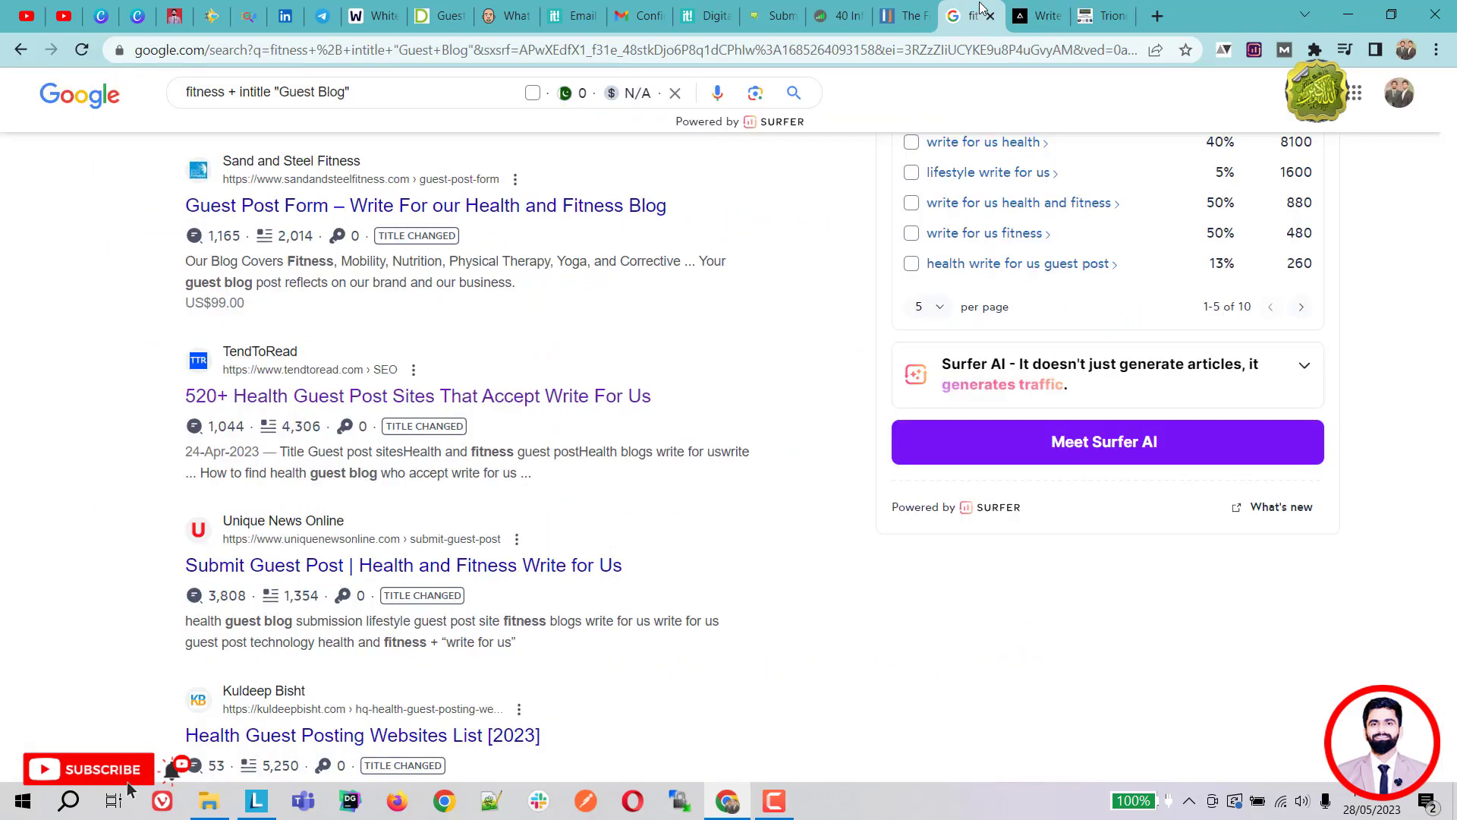
{"action": "left_click", "coordinate": [1055, 16]}
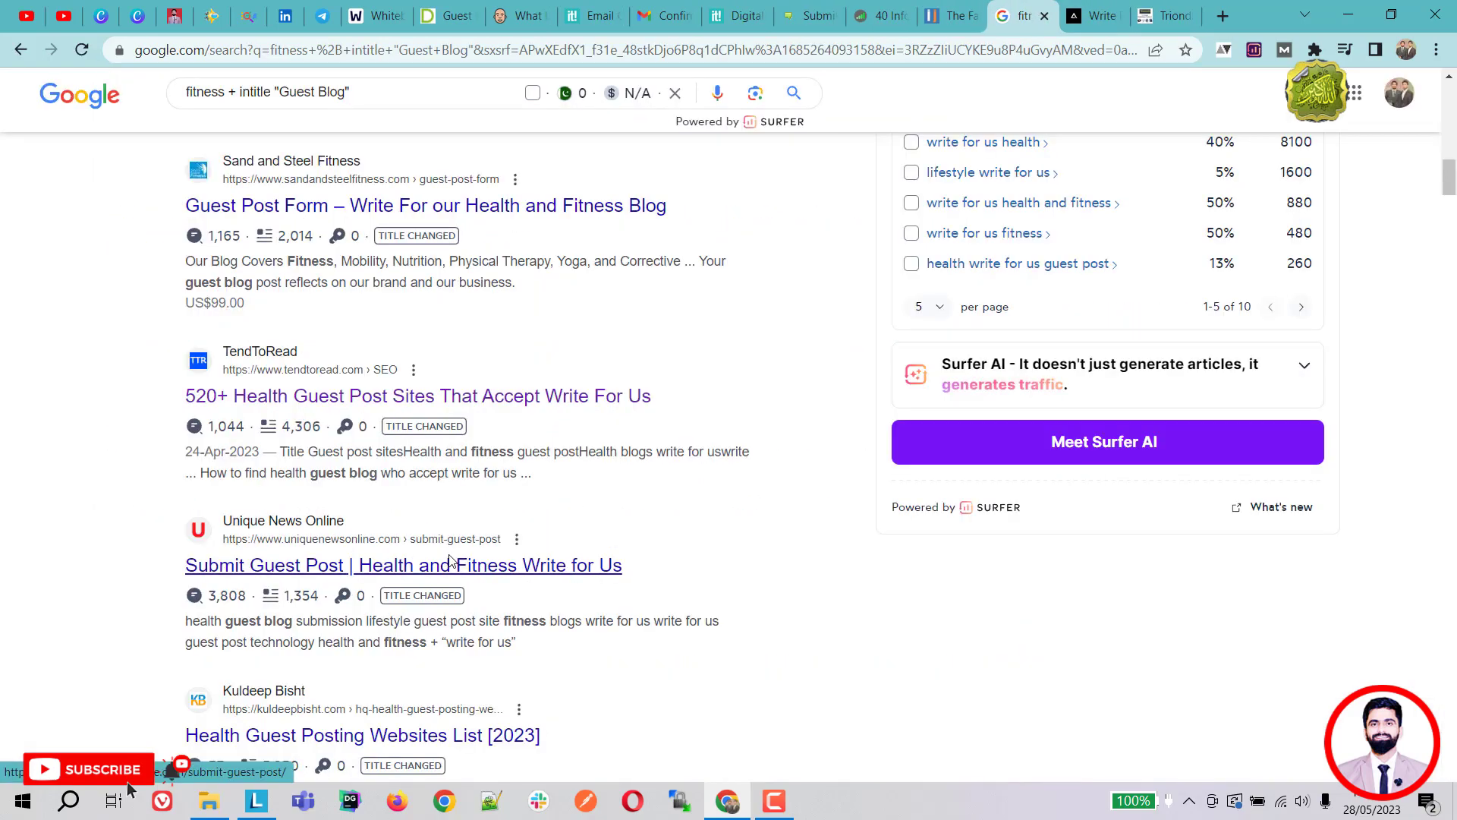
Browse the fitness guest blog results and open HealthGardeners' "Write For Us | Health | Beauty | Fitness | Weight Loss" in a new tab
{"action": "scroll", "coordinate": [459, 566], "scroll_direction": "up", "scroll_amount": 4}
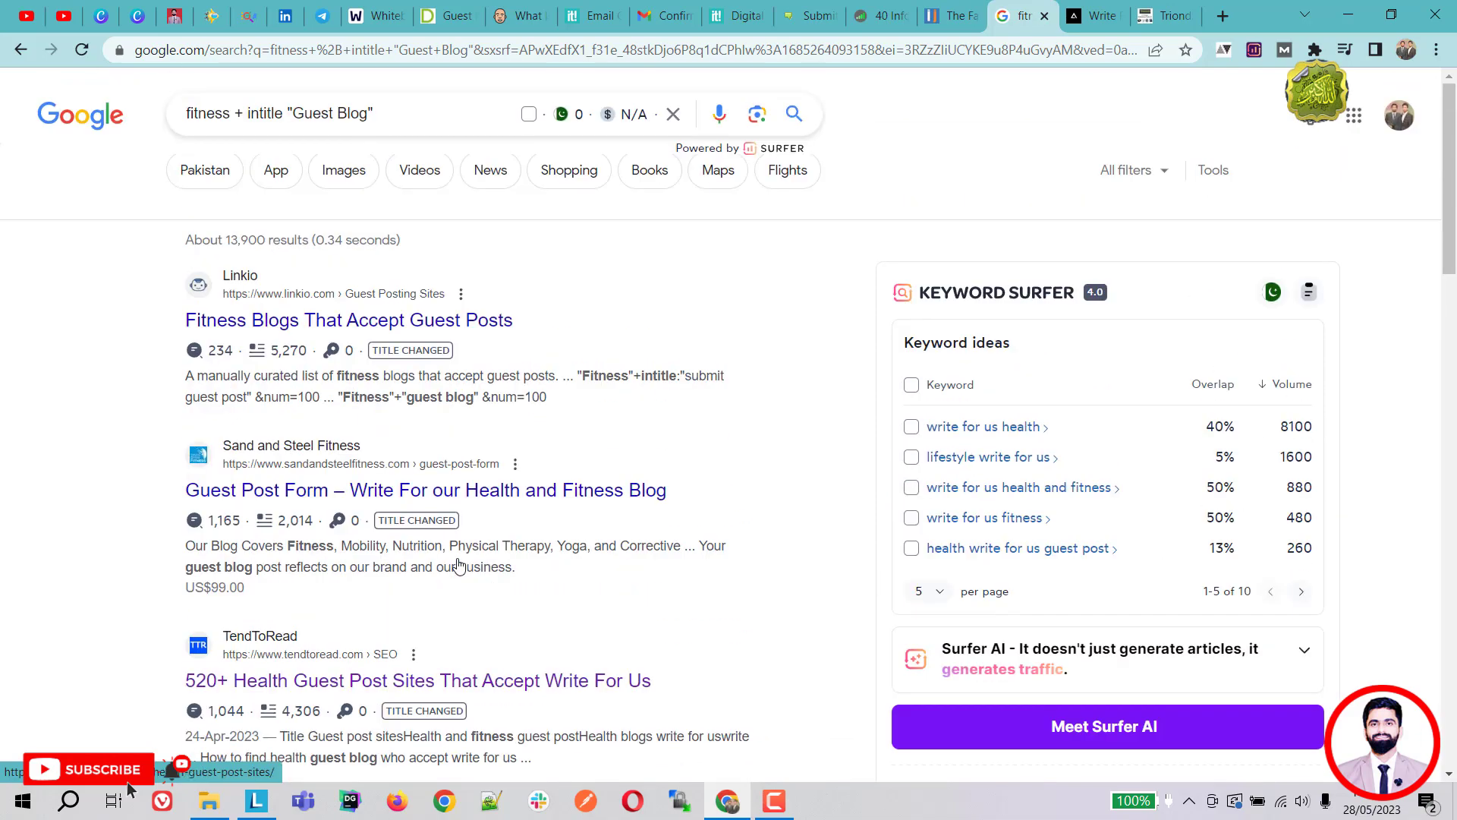
{"action": "scroll", "coordinate": [459, 565], "scroll_direction": "down", "scroll_amount": 8}
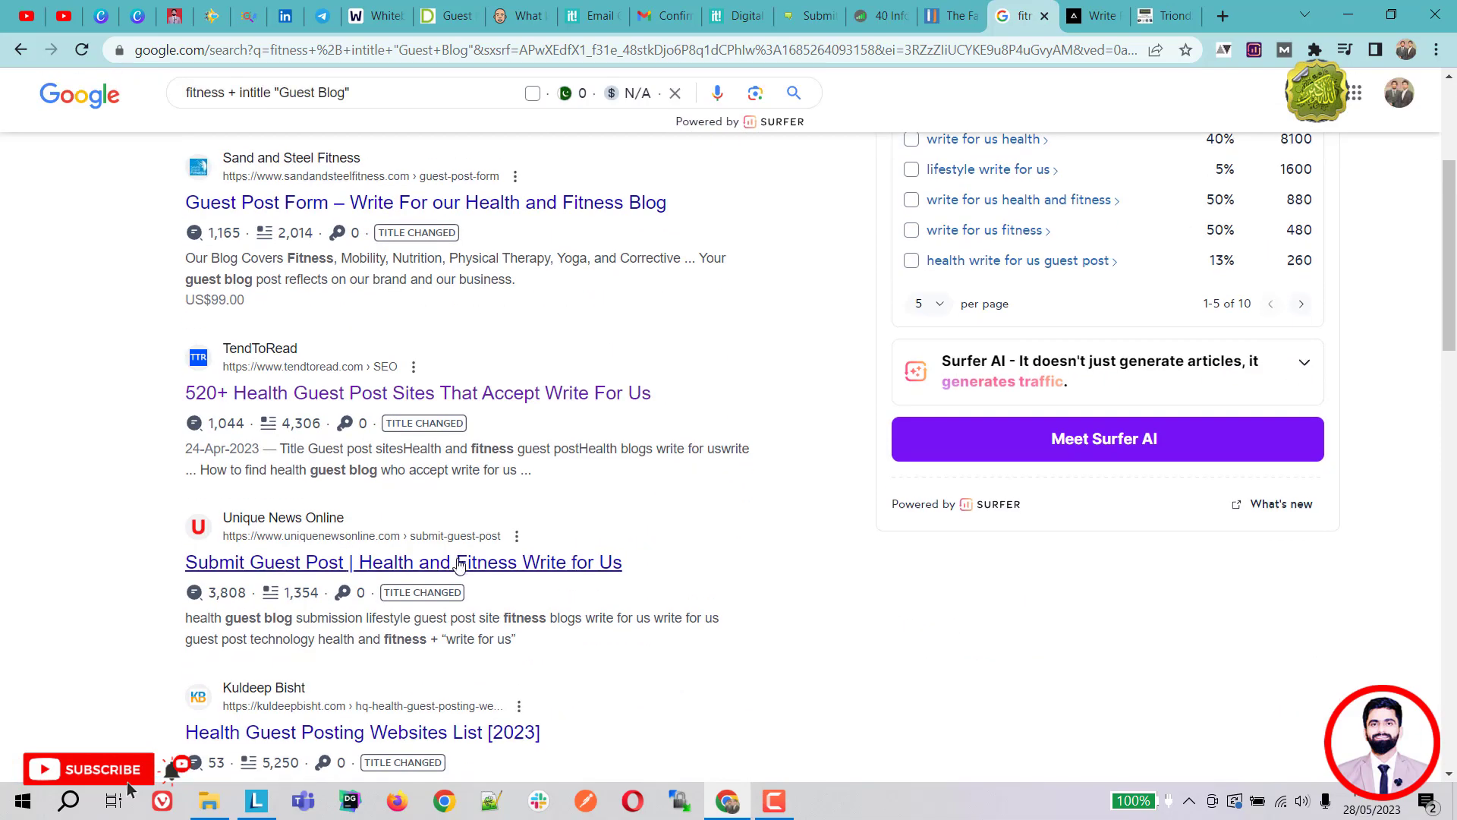
{"action": "scroll", "coordinate": [459, 563], "scroll_direction": "down", "scroll_amount": 4}
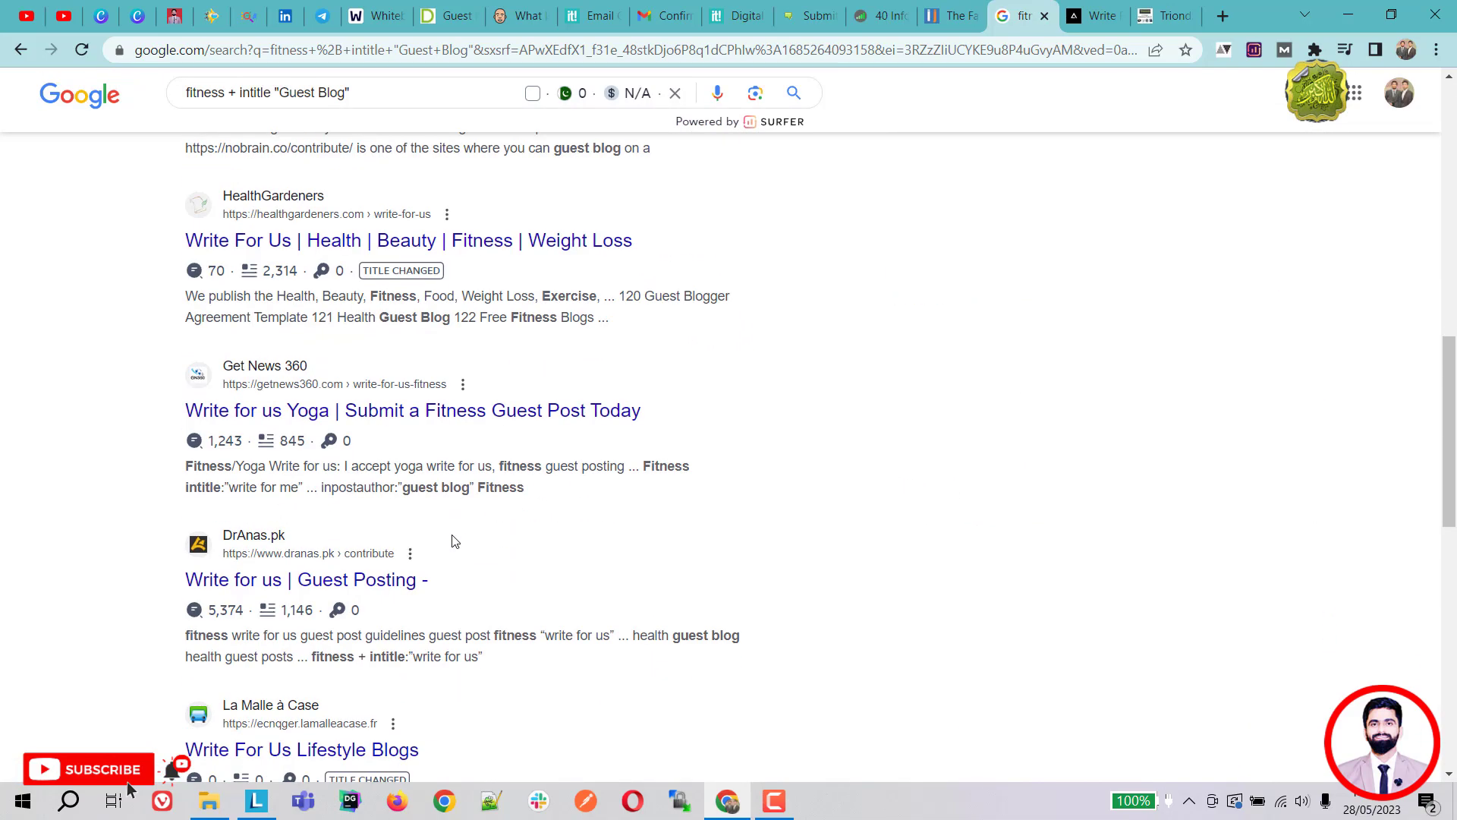
{"action": "right_click", "coordinate": [434, 242]}
{"action": "left_click", "coordinate": [470, 256]}
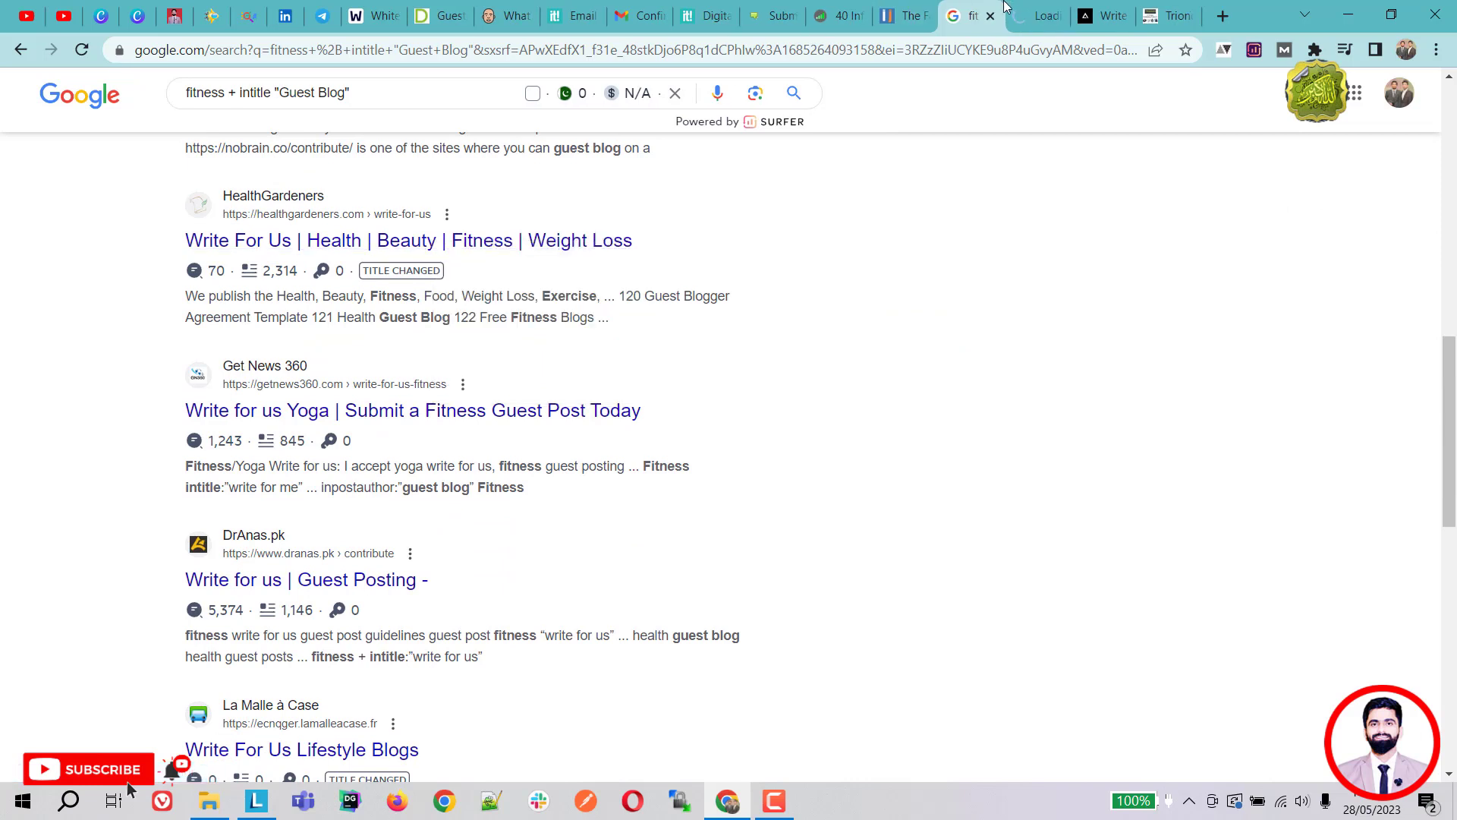
{"action": "key", "text": "ctrl+Tab"}
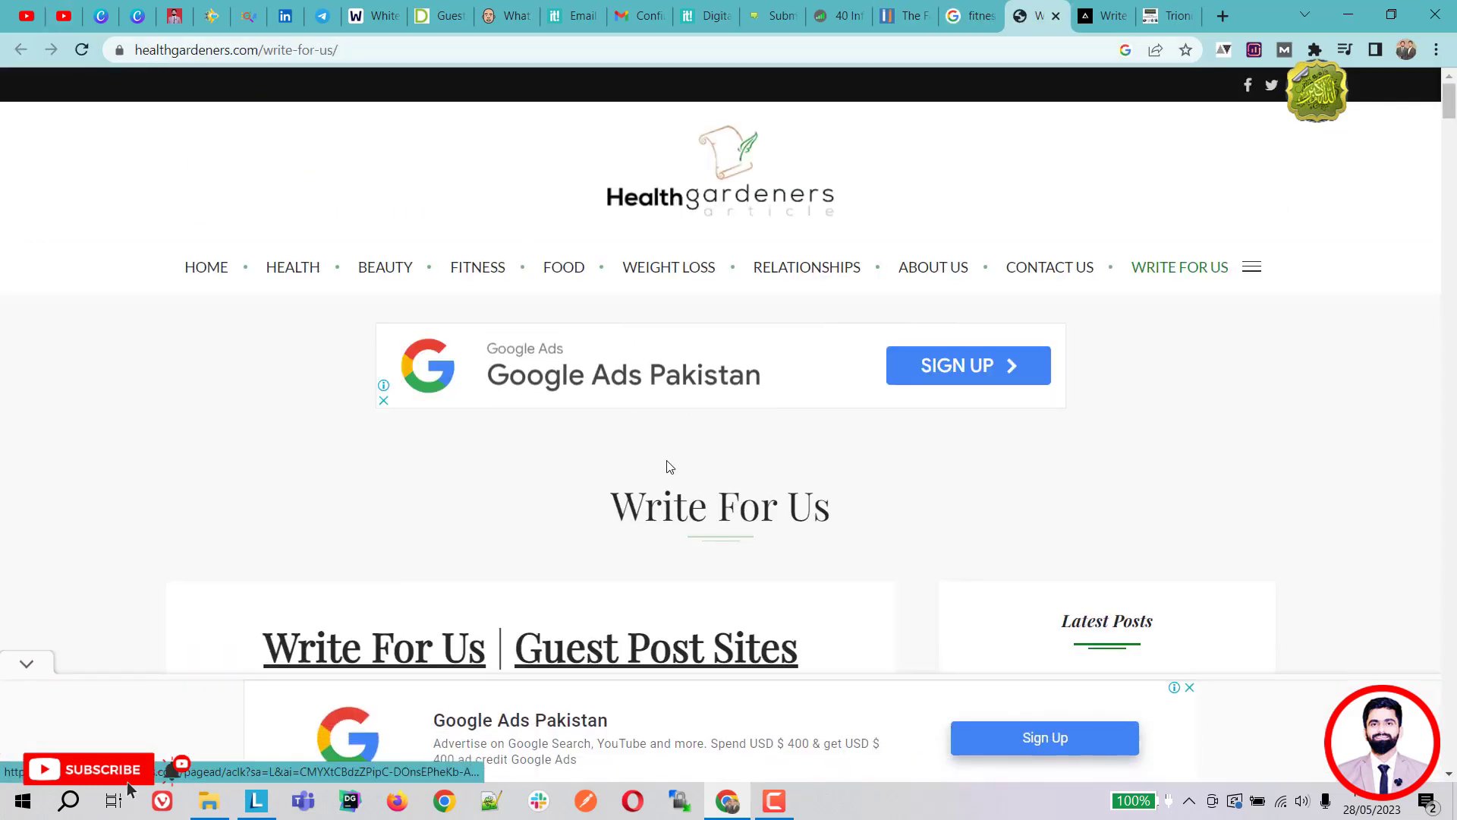
Examine the HealthGardeners Write For Us page for its guest post keywords, search operators and article submission guidelines
{"action": "scroll", "coordinate": [668, 463], "scroll_direction": "down", "scroll_amount": 15}
{"action": "scroll", "coordinate": [667, 467], "scroll_direction": "down", "scroll_amount": 10}
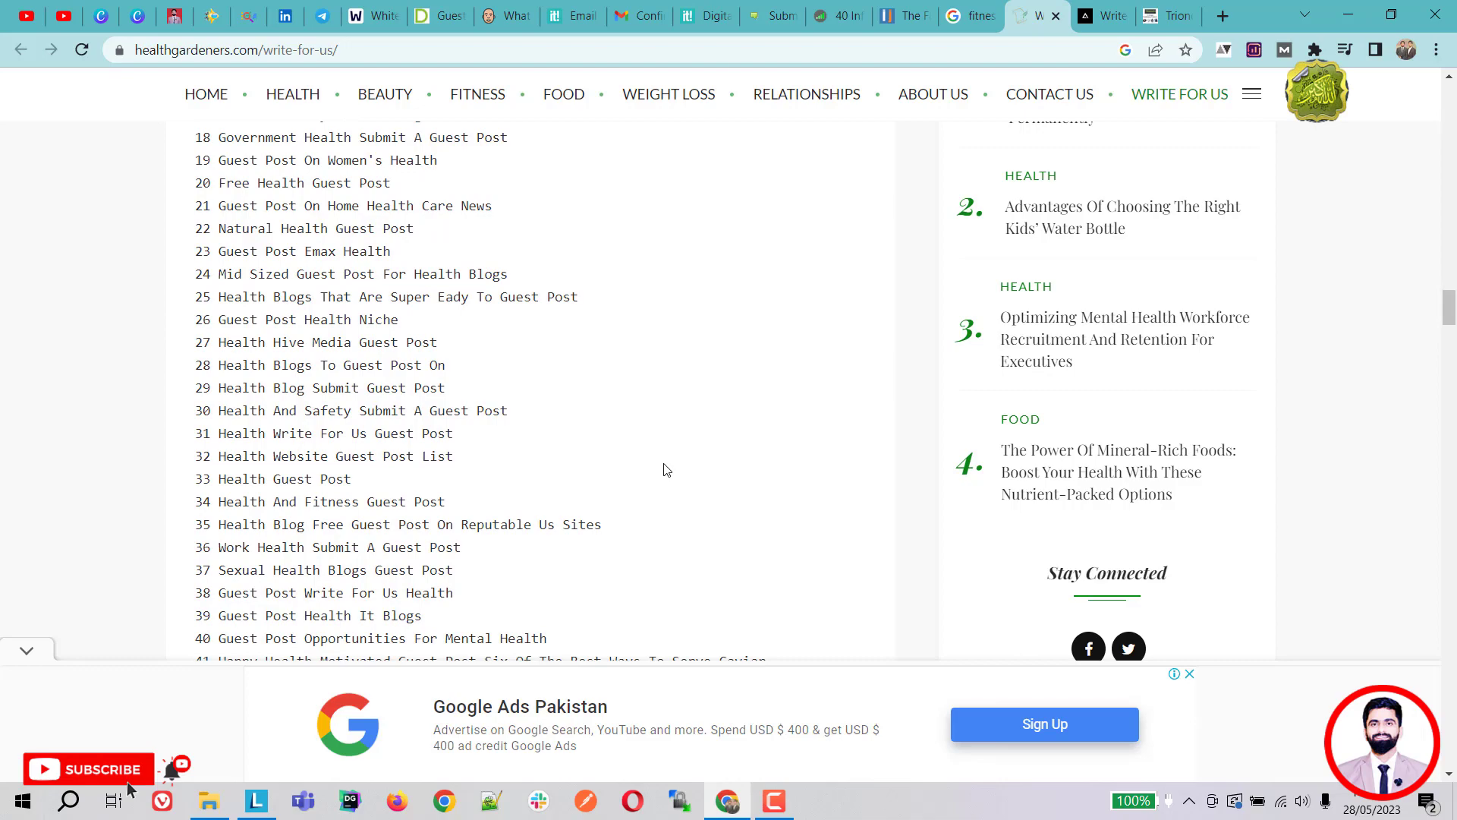
{"action": "scroll", "coordinate": [665, 466], "scroll_direction": "down", "scroll_amount": 20}
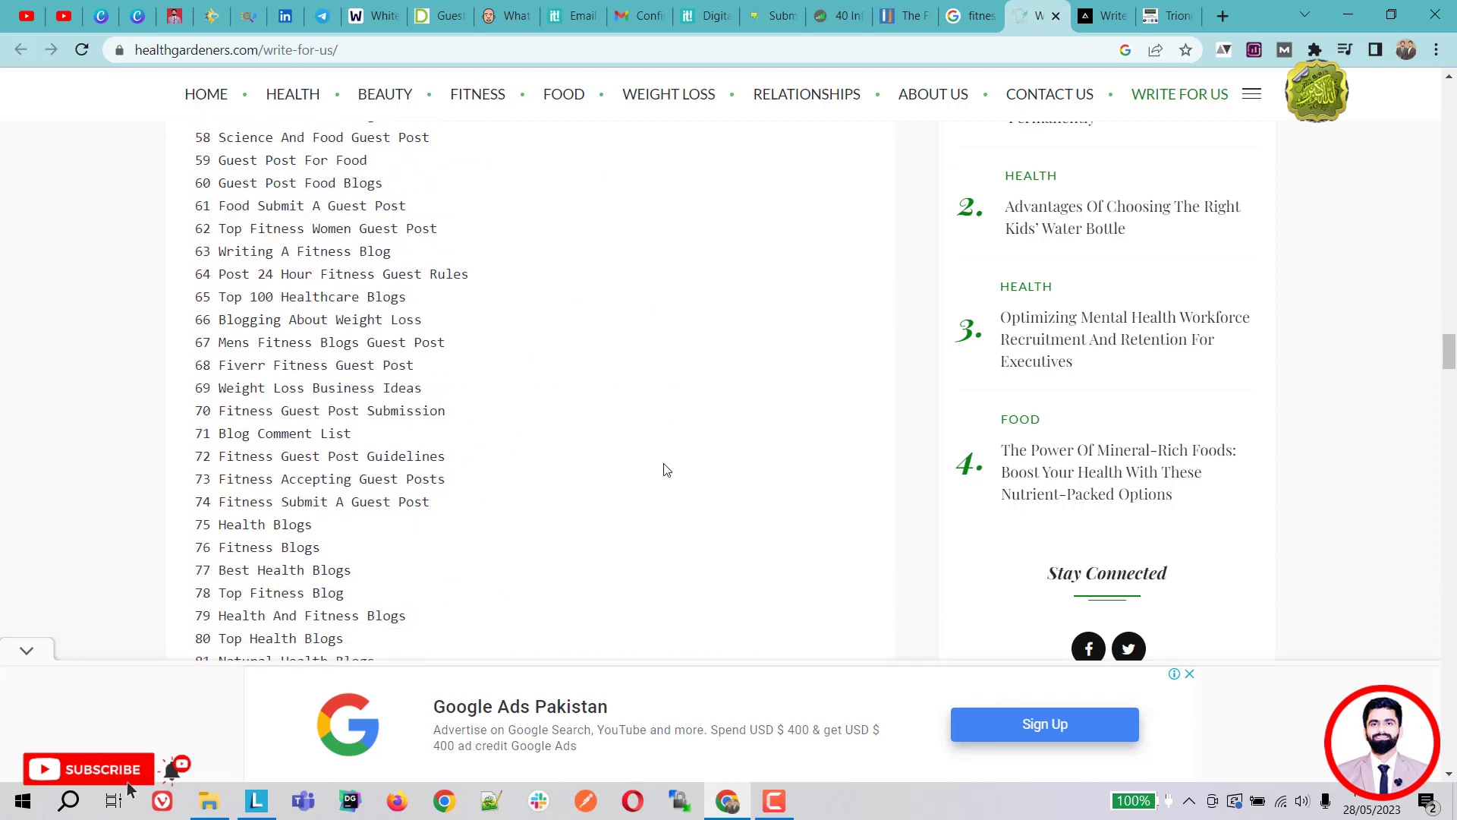
{"action": "scroll", "coordinate": [643, 468], "scroll_direction": "down", "scroll_amount": 20}
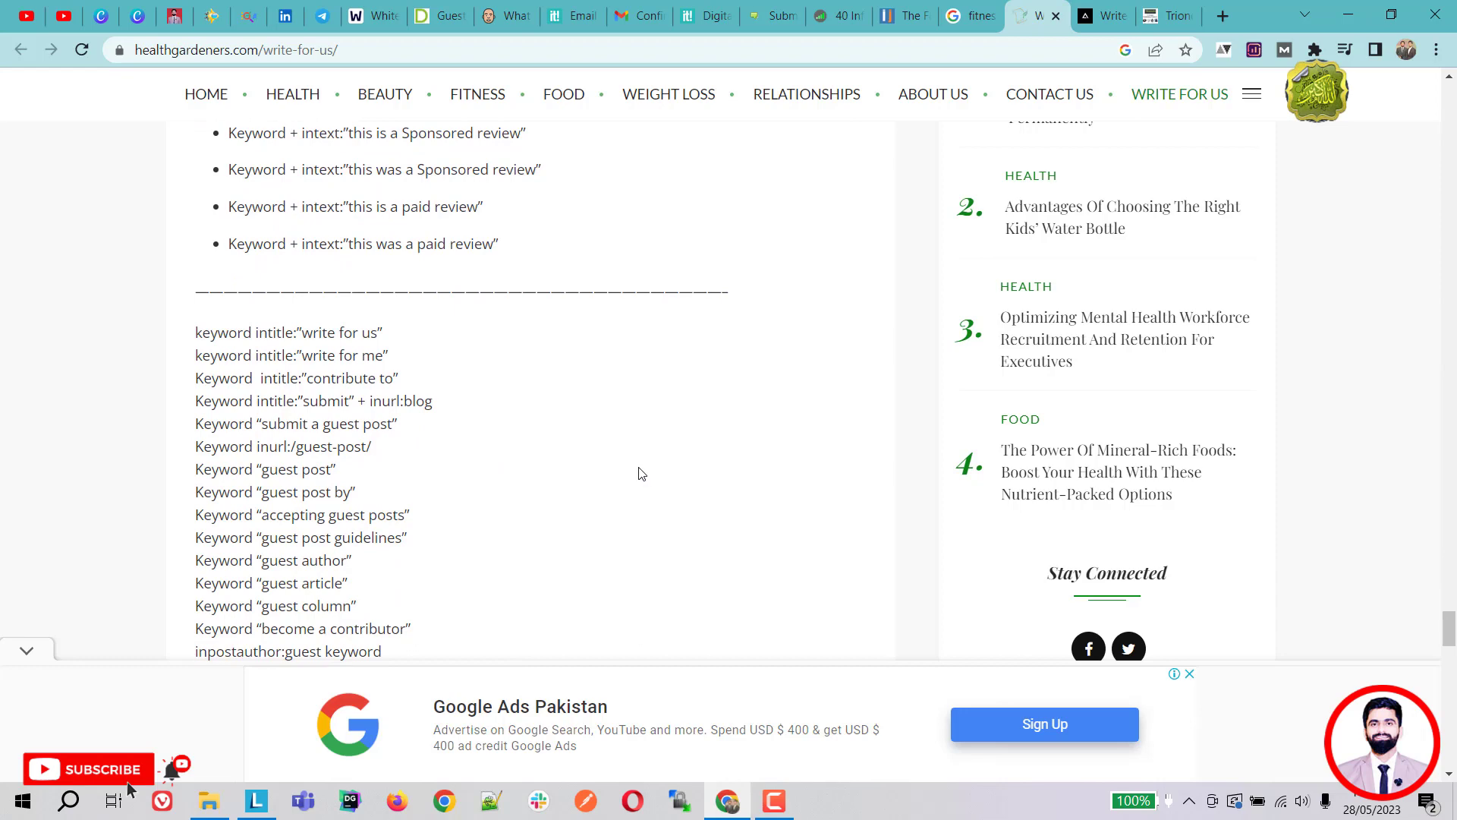
{"action": "scroll", "coordinate": [643, 469], "scroll_direction": "down", "scroll_amount": 12}
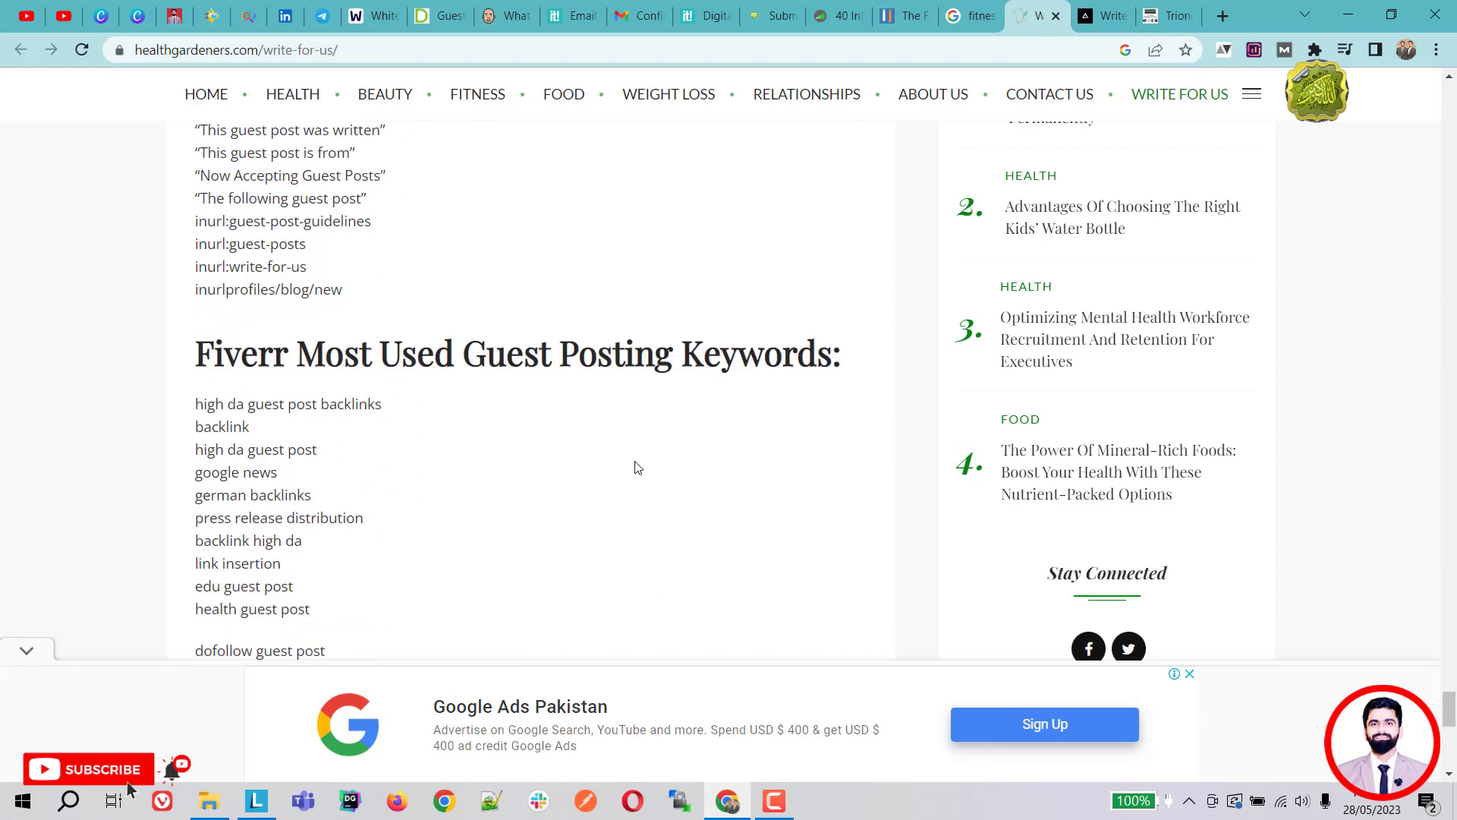
{"action": "scroll", "coordinate": [639, 470], "scroll_direction": "down", "scroll_amount": 6}
{"action": "scroll", "coordinate": [636, 466], "scroll_direction": "up", "scroll_amount": 3}
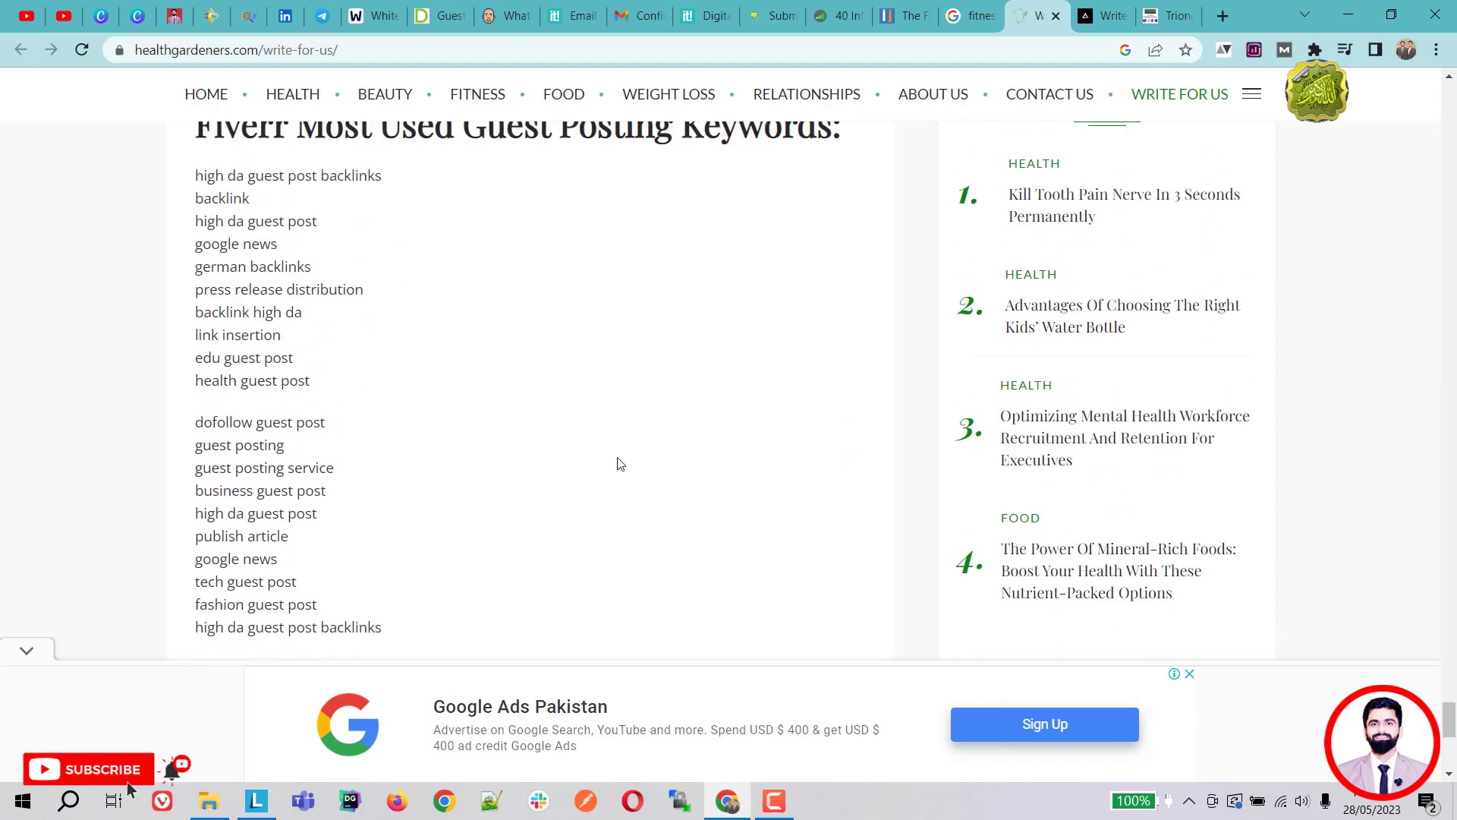
{"action": "scroll", "coordinate": [374, 511], "scroll_direction": "down", "scroll_amount": 8}
{"action": "scroll", "coordinate": [374, 511], "scroll_direction": "up", "scroll_amount": 20}
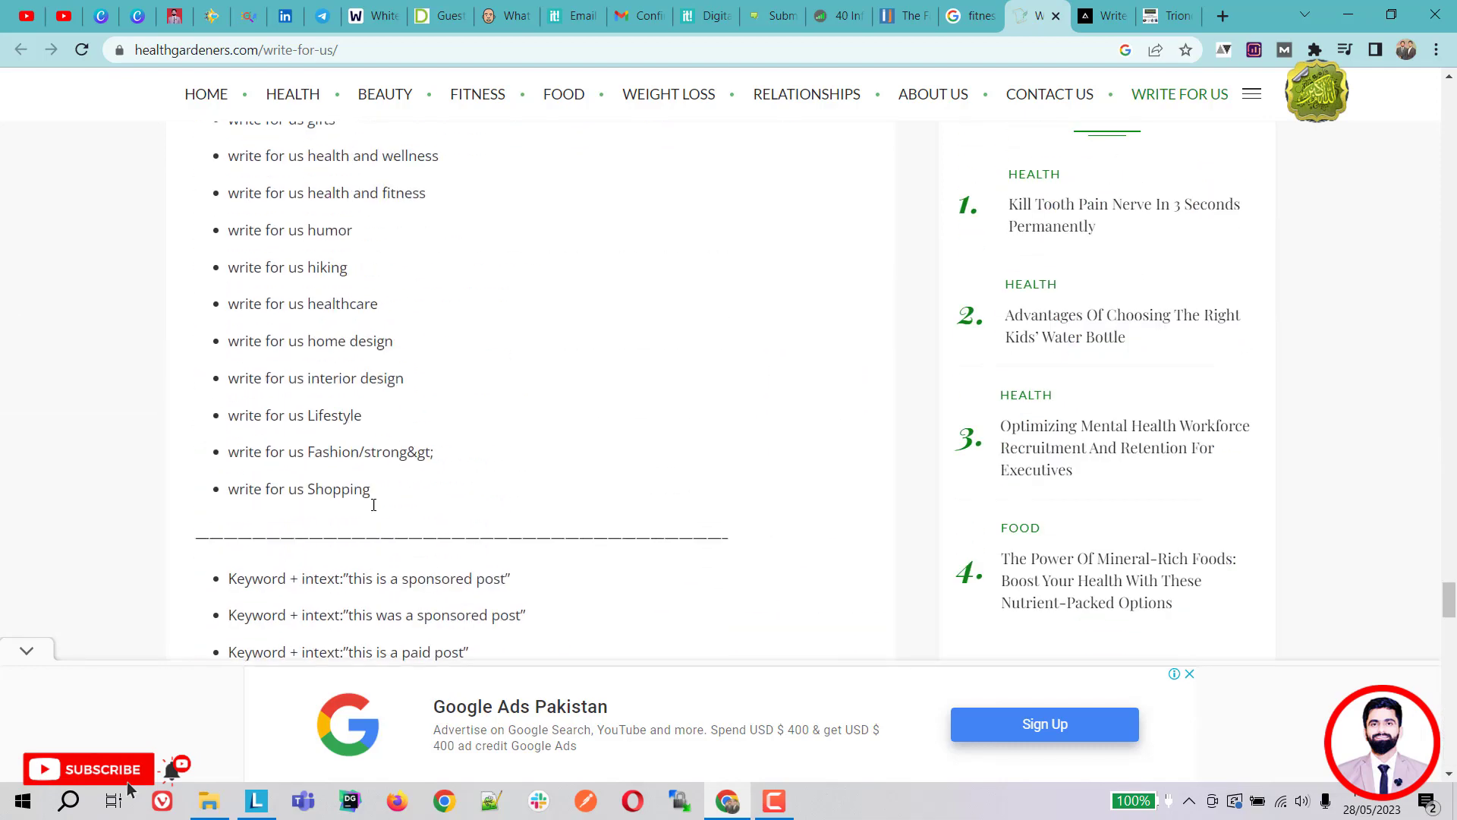
{"action": "scroll", "coordinate": [374, 511], "scroll_direction": "up", "scroll_amount": 20}
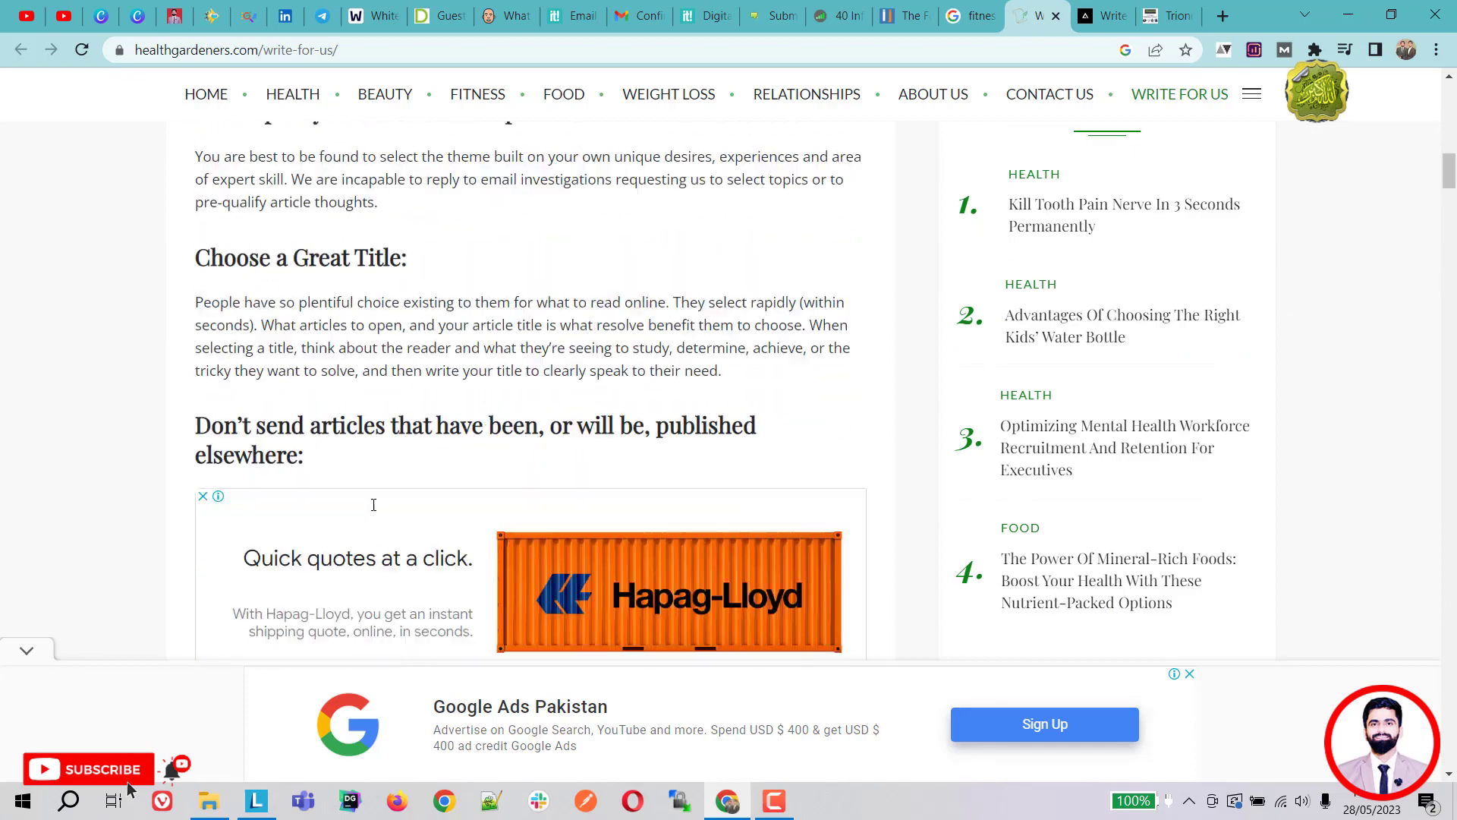
{"action": "scroll", "coordinate": [373, 511], "scroll_direction": "down", "scroll_amount": 10}
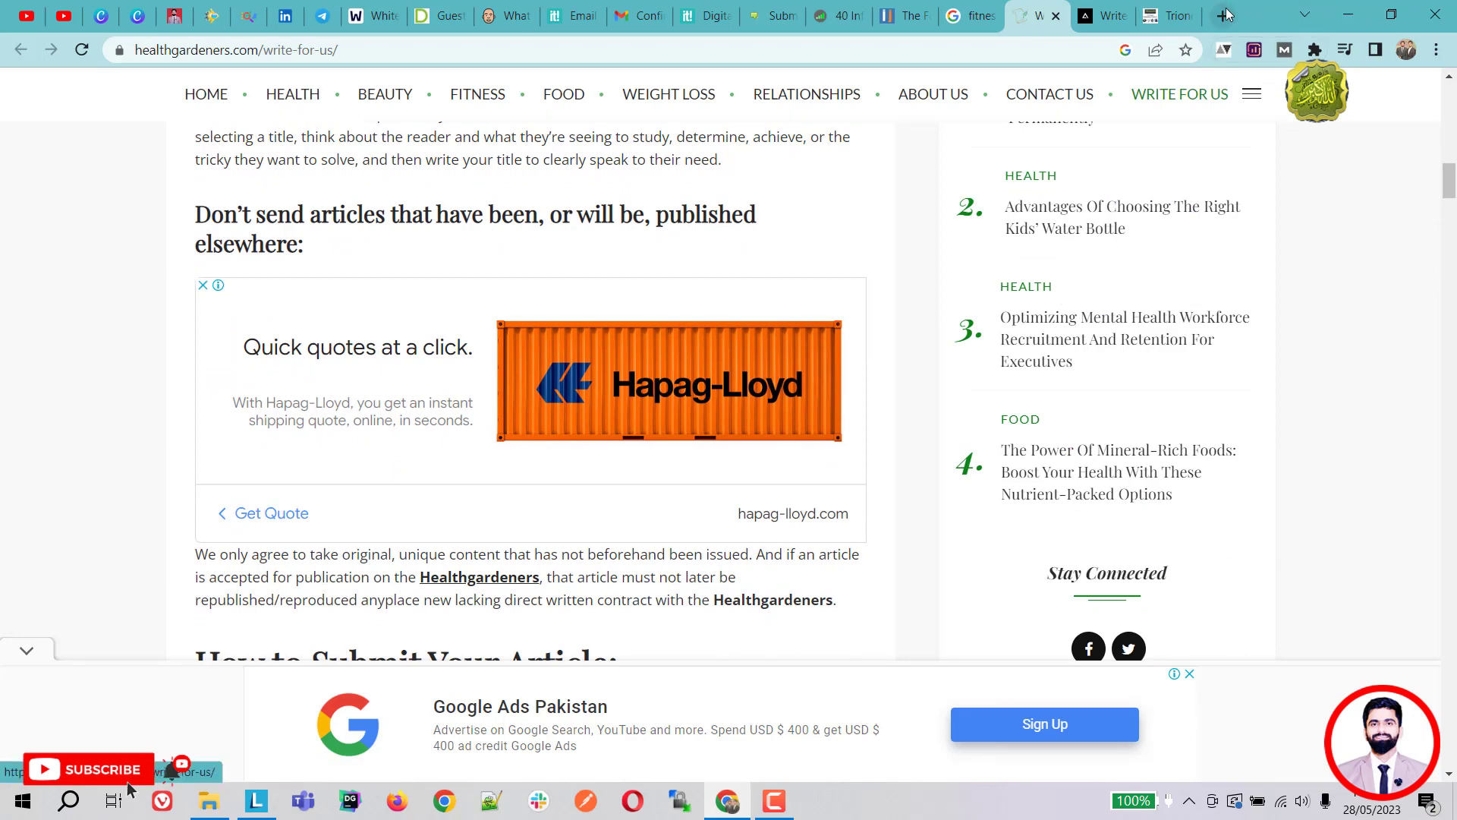
Close the HealthGardeners, "Write" and Trionds pages to get back to the fitness search results
{"action": "left_click", "coordinate": [1055, 16]}
{"action": "left_click", "coordinate": [1058, 19]}
{"action": "left_click", "coordinate": [1058, 16]}
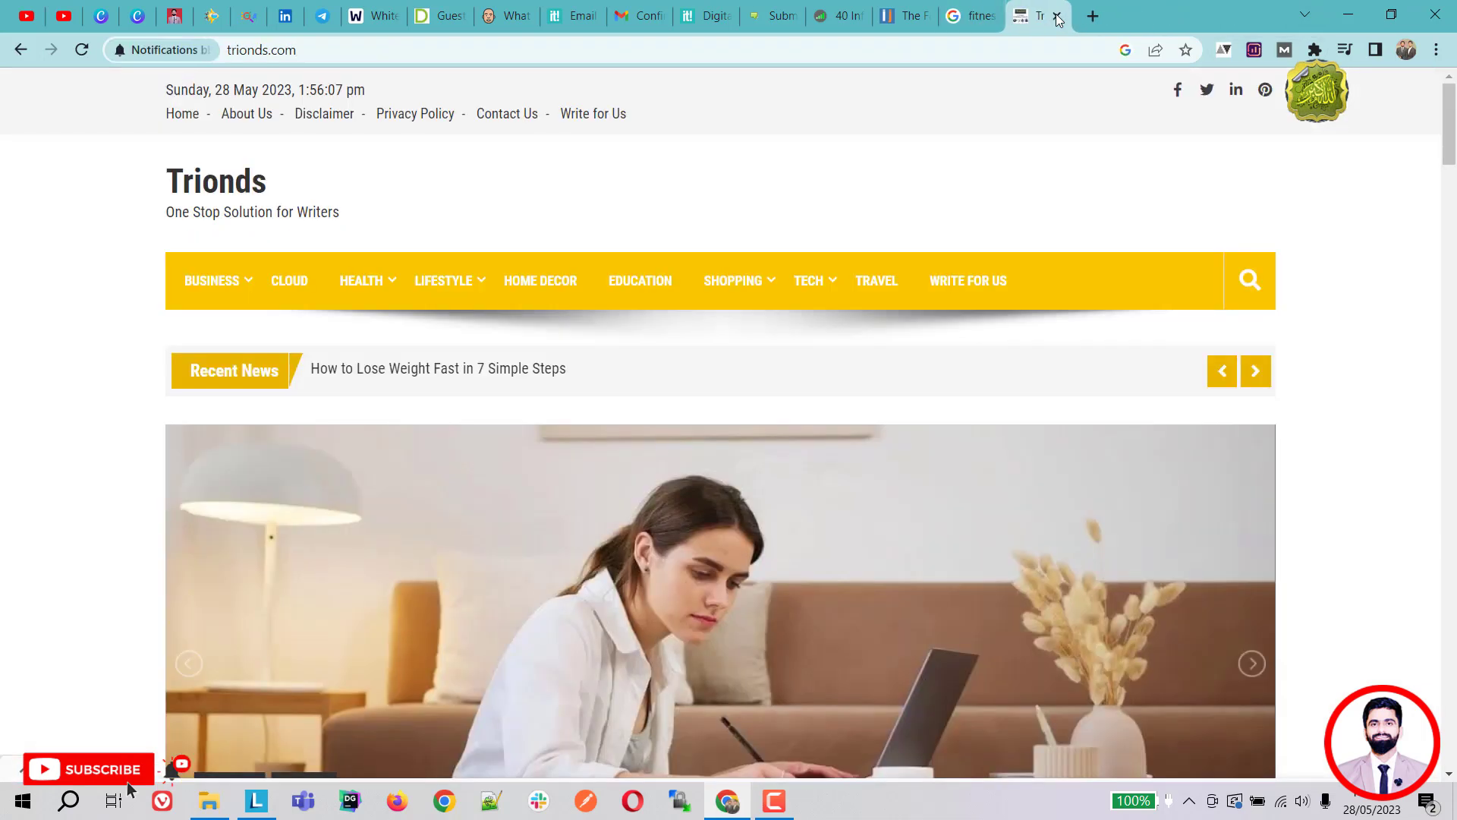
{"action": "left_click", "coordinate": [1058, 17]}
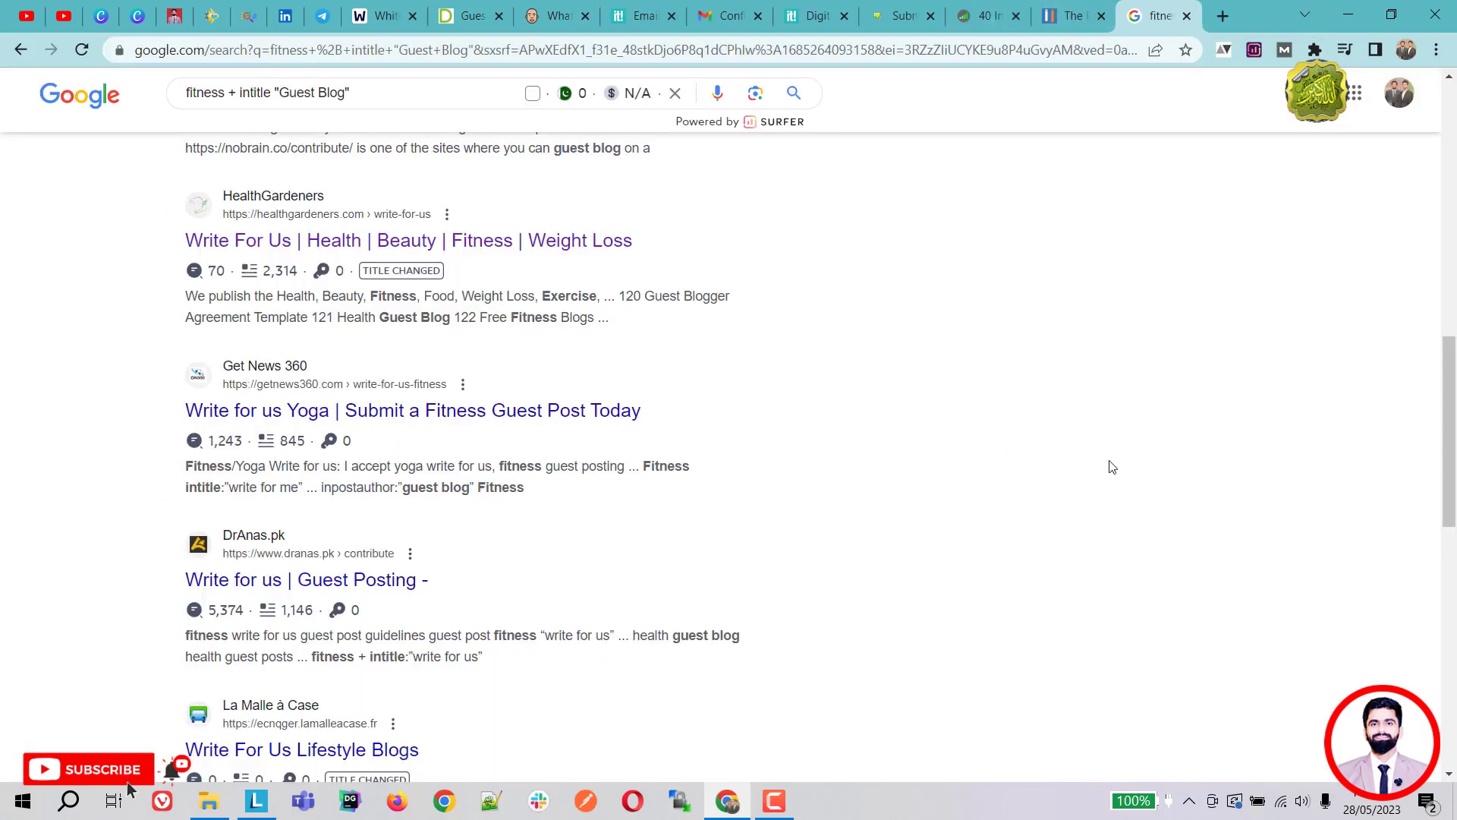
Point out the niche word fitness in the Google query and return to the guest posting notes on the whiteboard
{"action": "left_click_drag", "start_coordinate": [229, 92], "coordinate": [159, 95]}
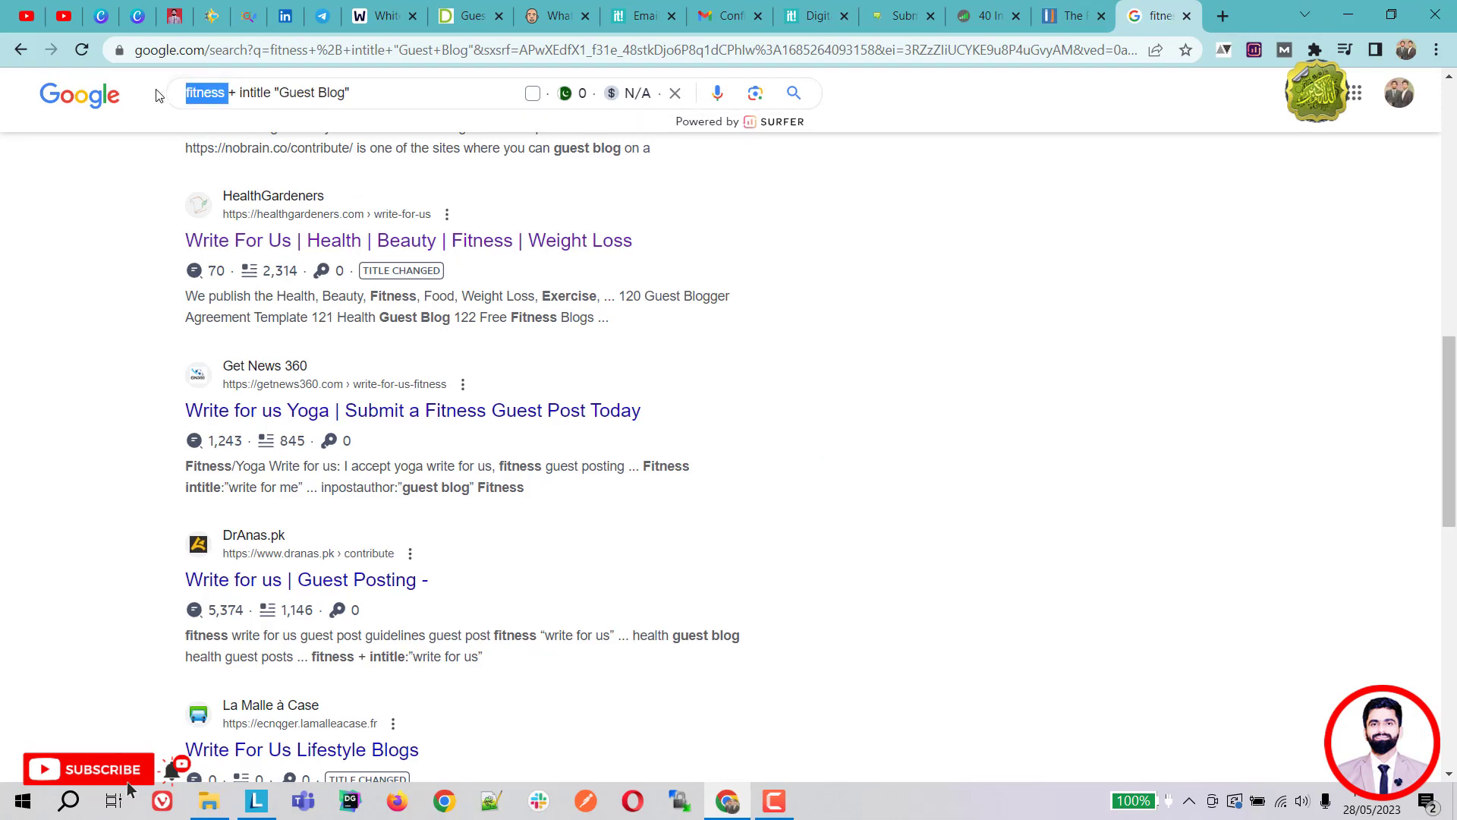
{"action": "left_click", "coordinate": [232, 92]}
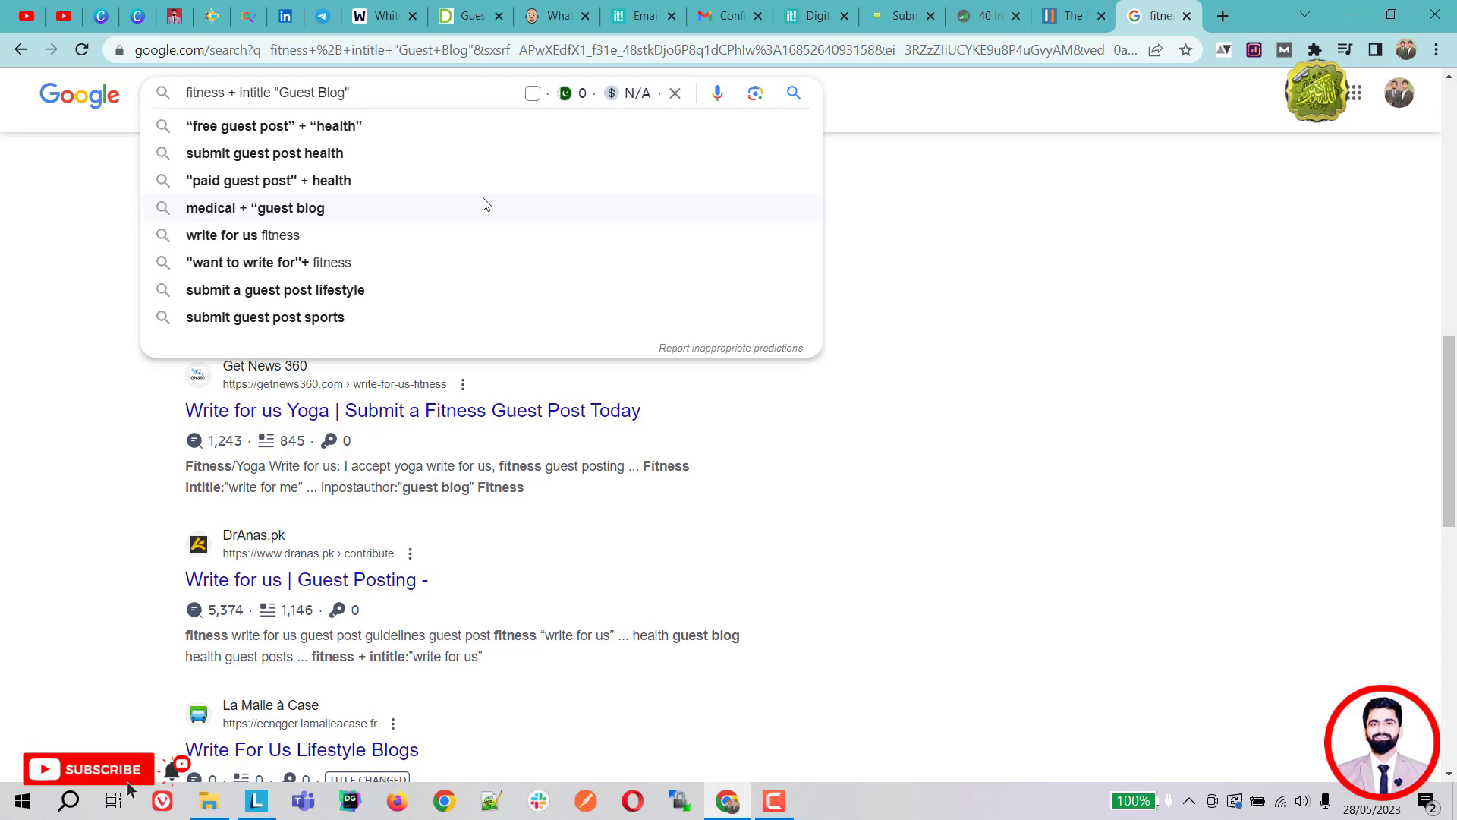
{"action": "left_click", "coordinate": [1066, 582]}
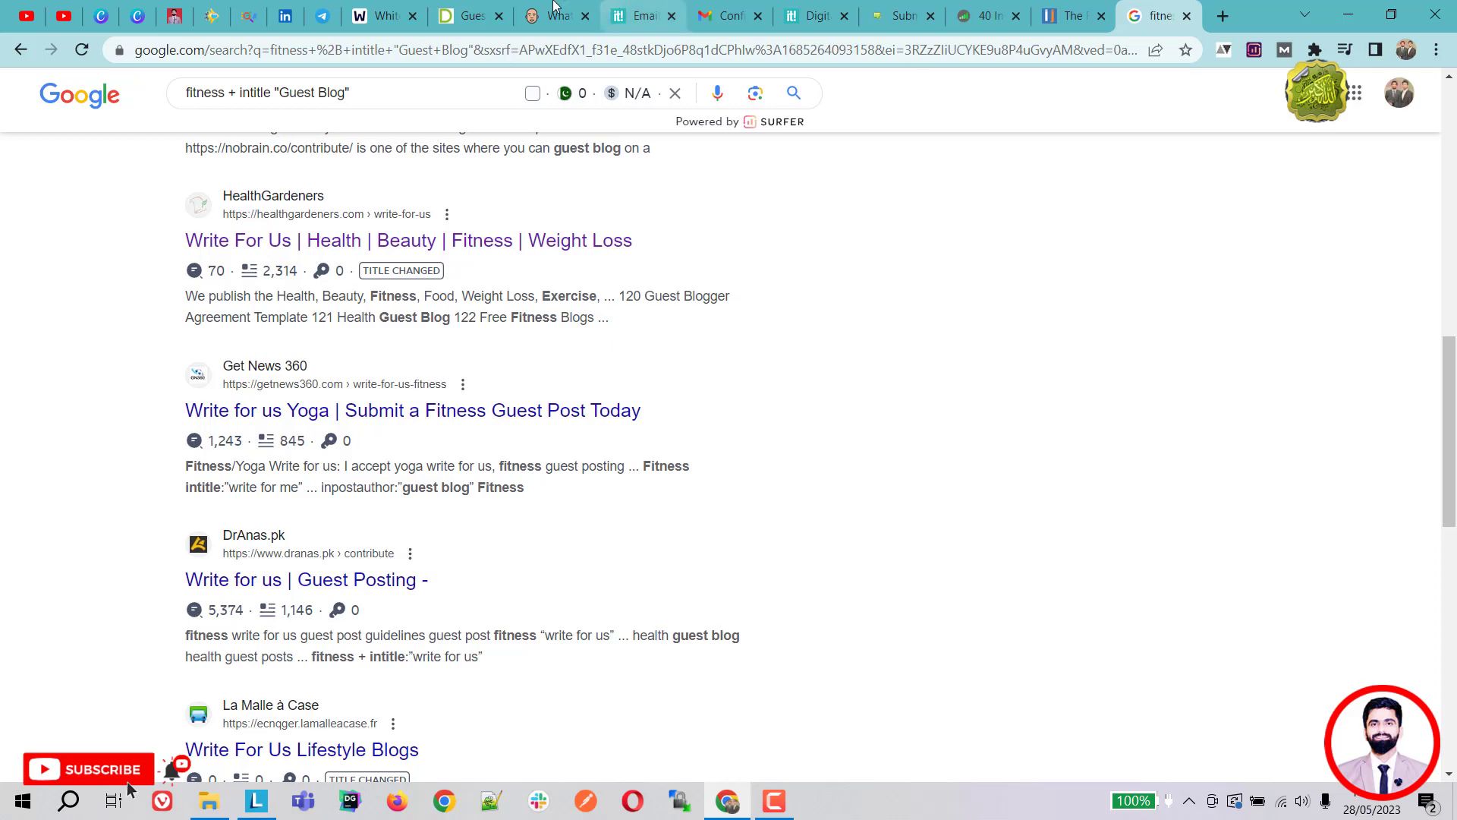
{"action": "left_click", "coordinate": [380, 16]}
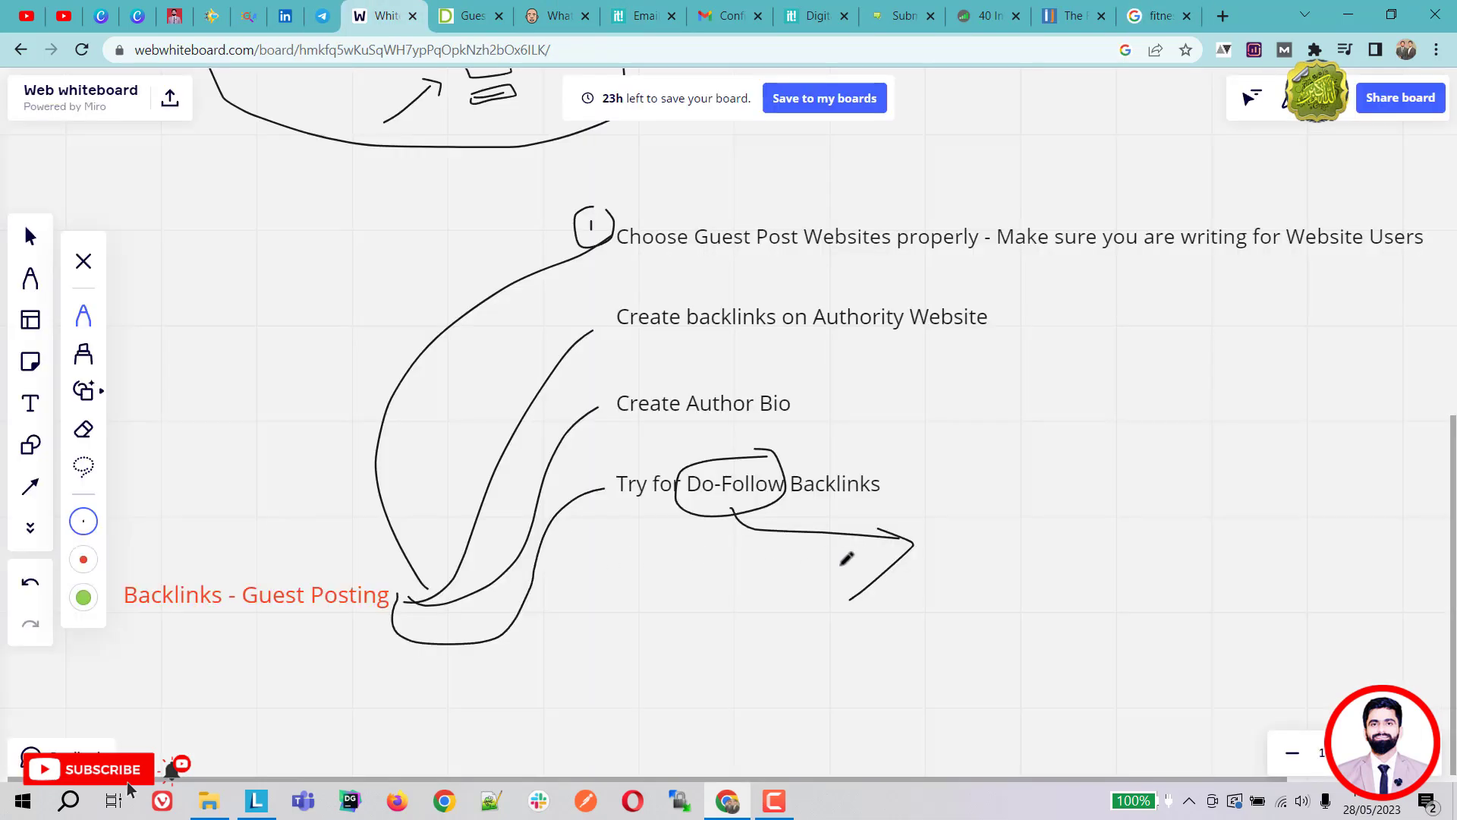